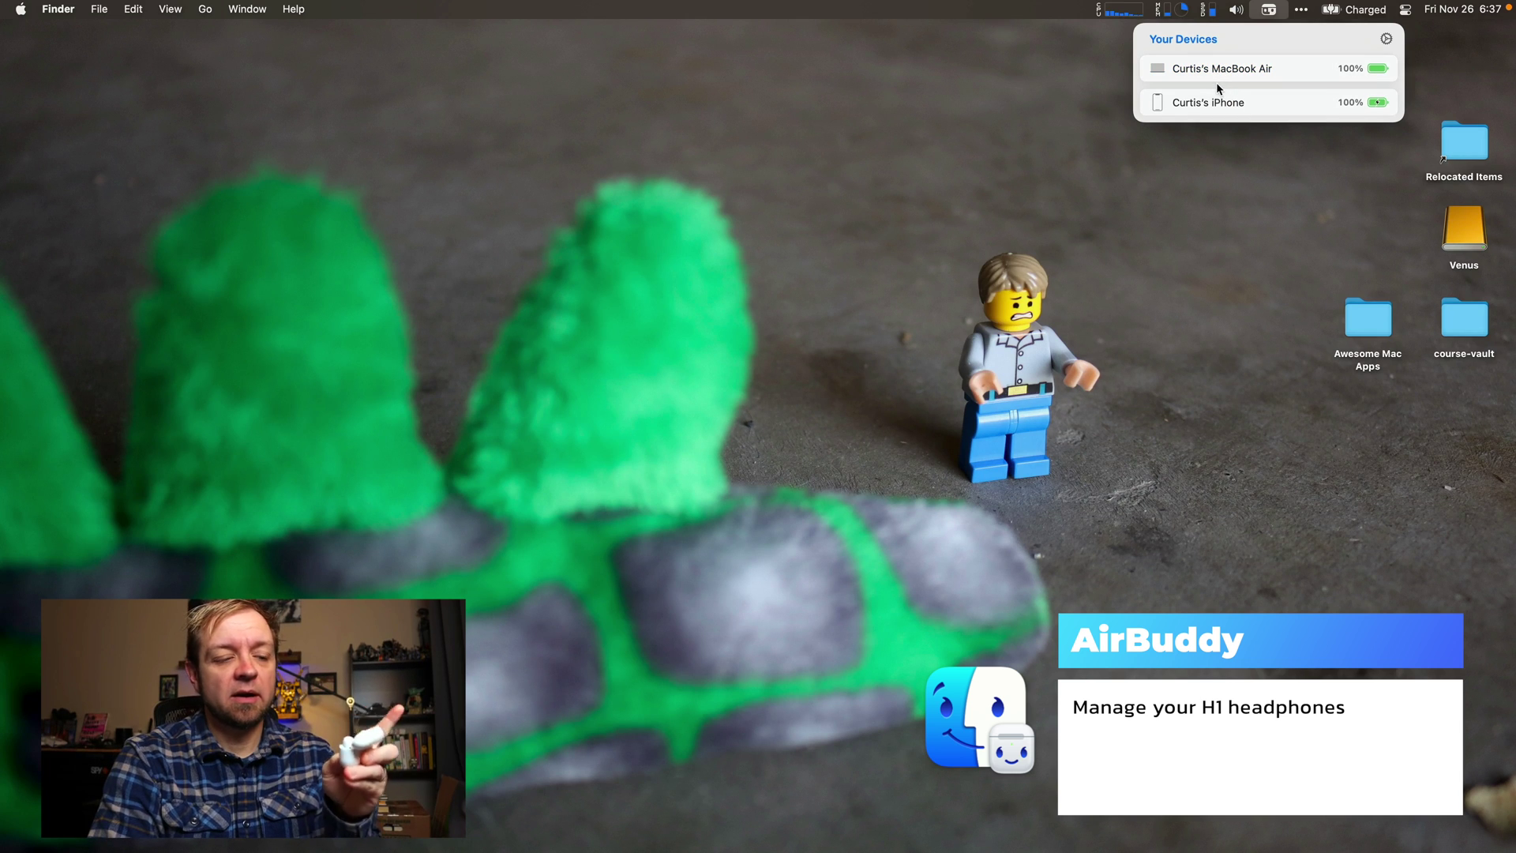
Show the AirPods Pro left and right earbud batteries in AirBuddy, then open its Preferences.
{"action": "left_click", "coordinate": [782, 323]}
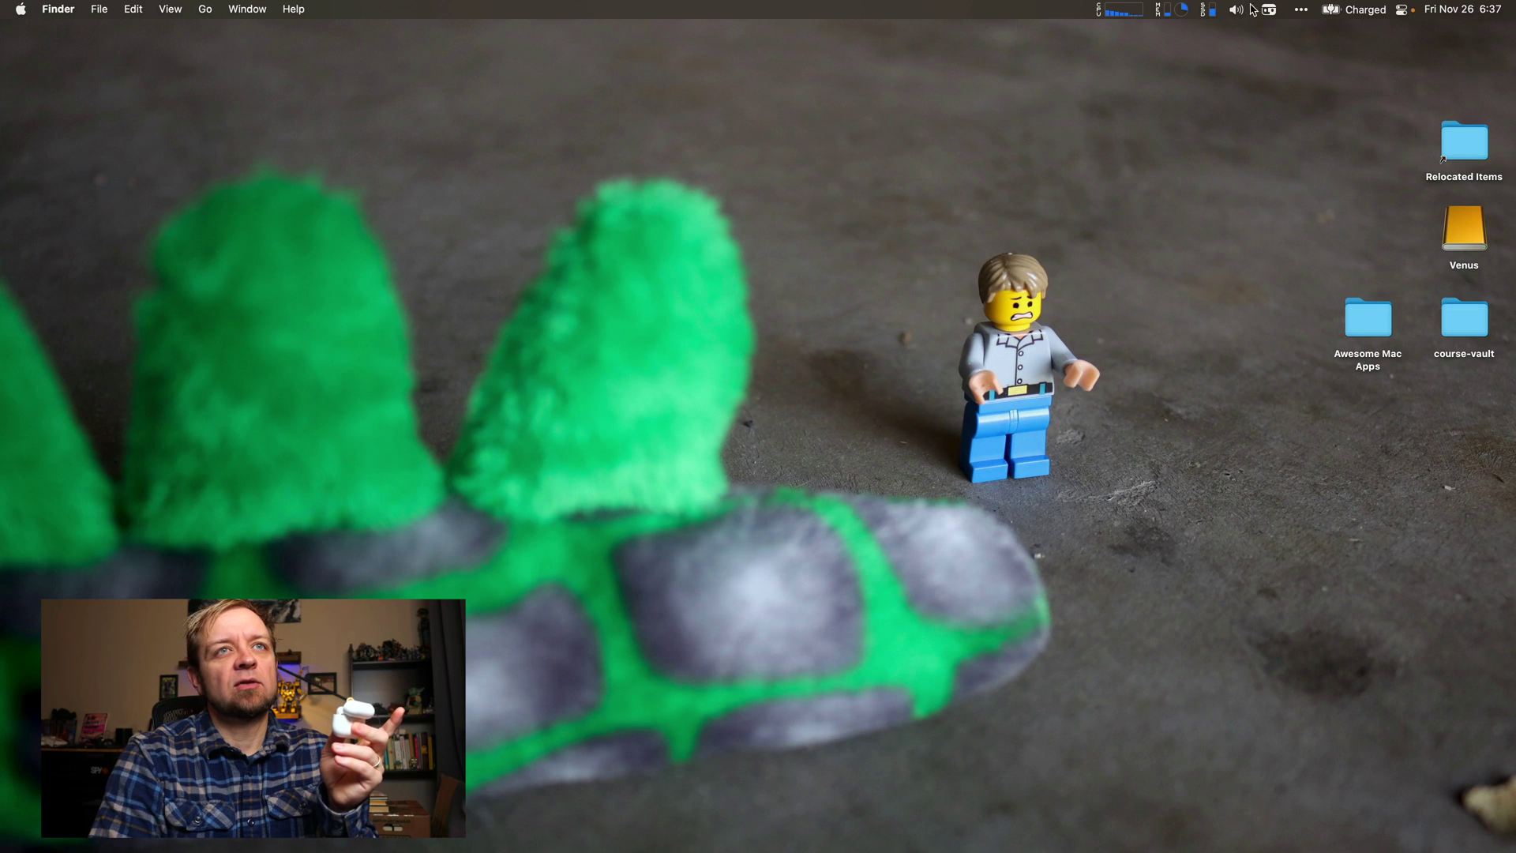
{"action": "left_click", "coordinate": [1269, 10]}
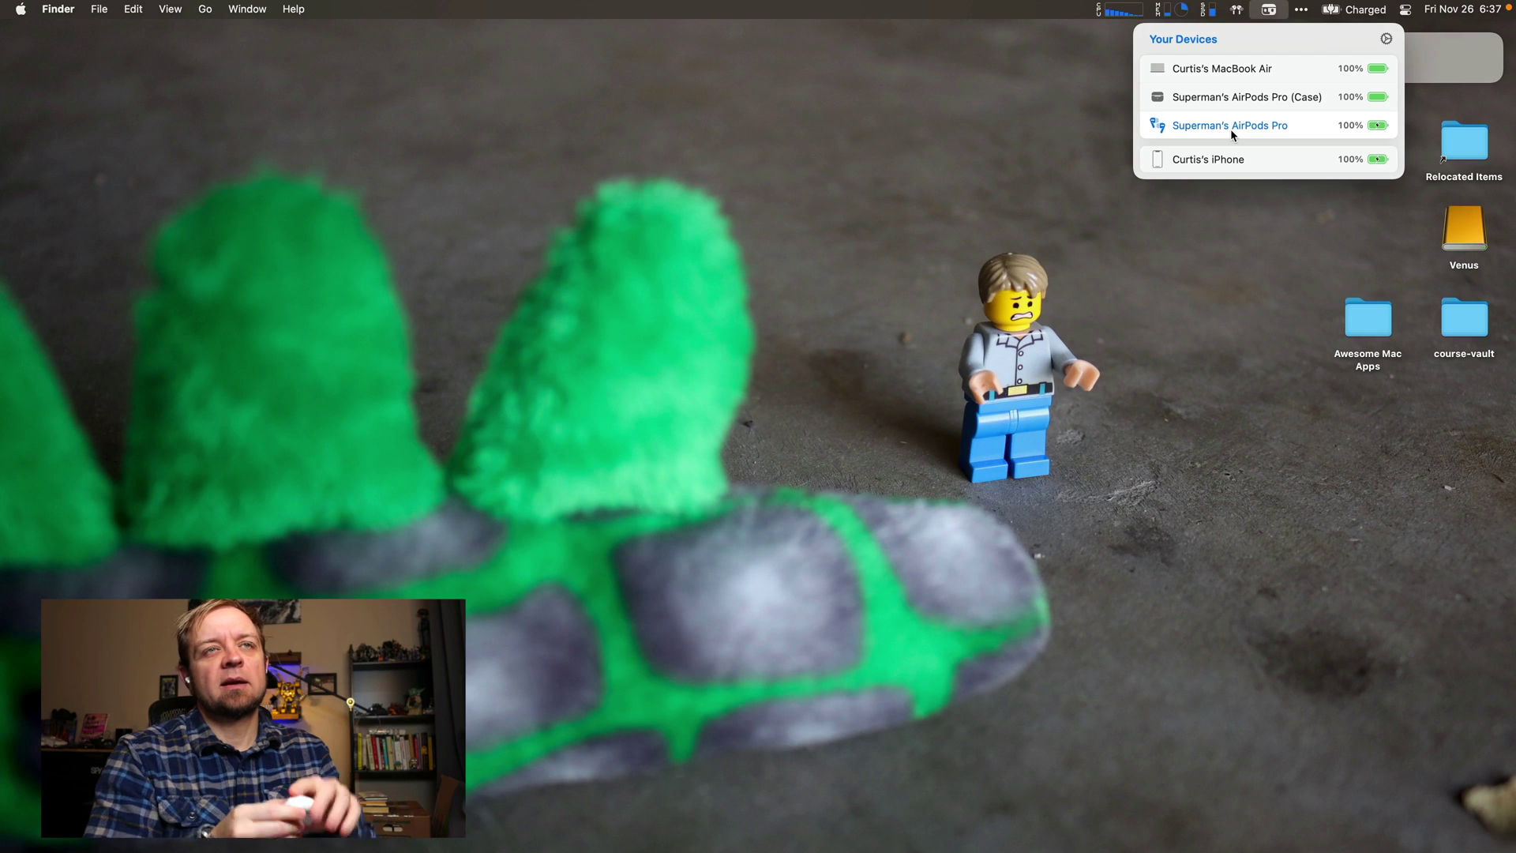
{"action": "left_click", "coordinate": [1231, 128]}
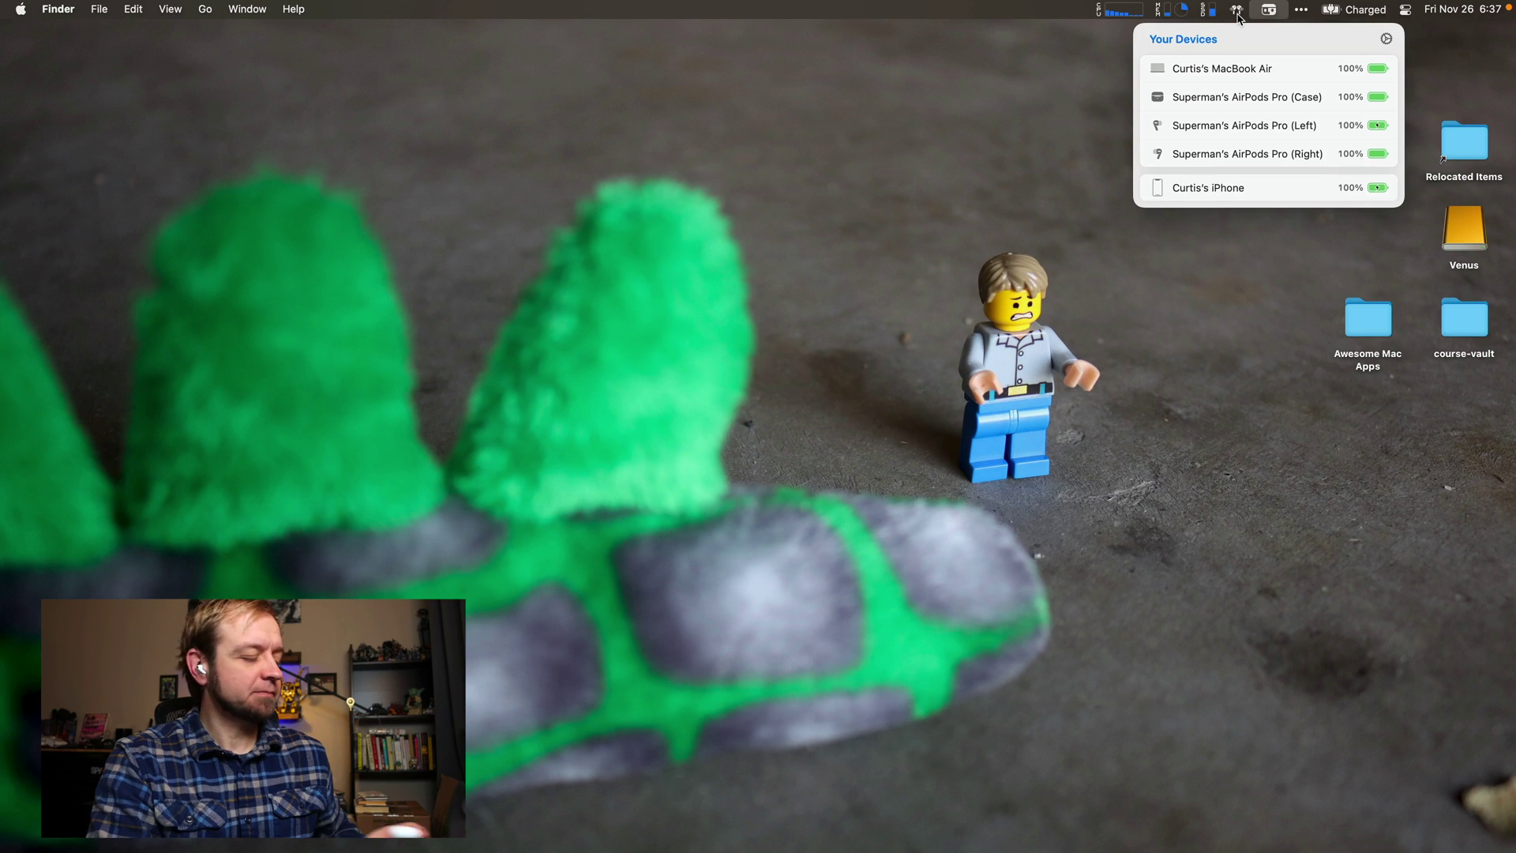
{"action": "left_click", "coordinate": [1388, 41]}
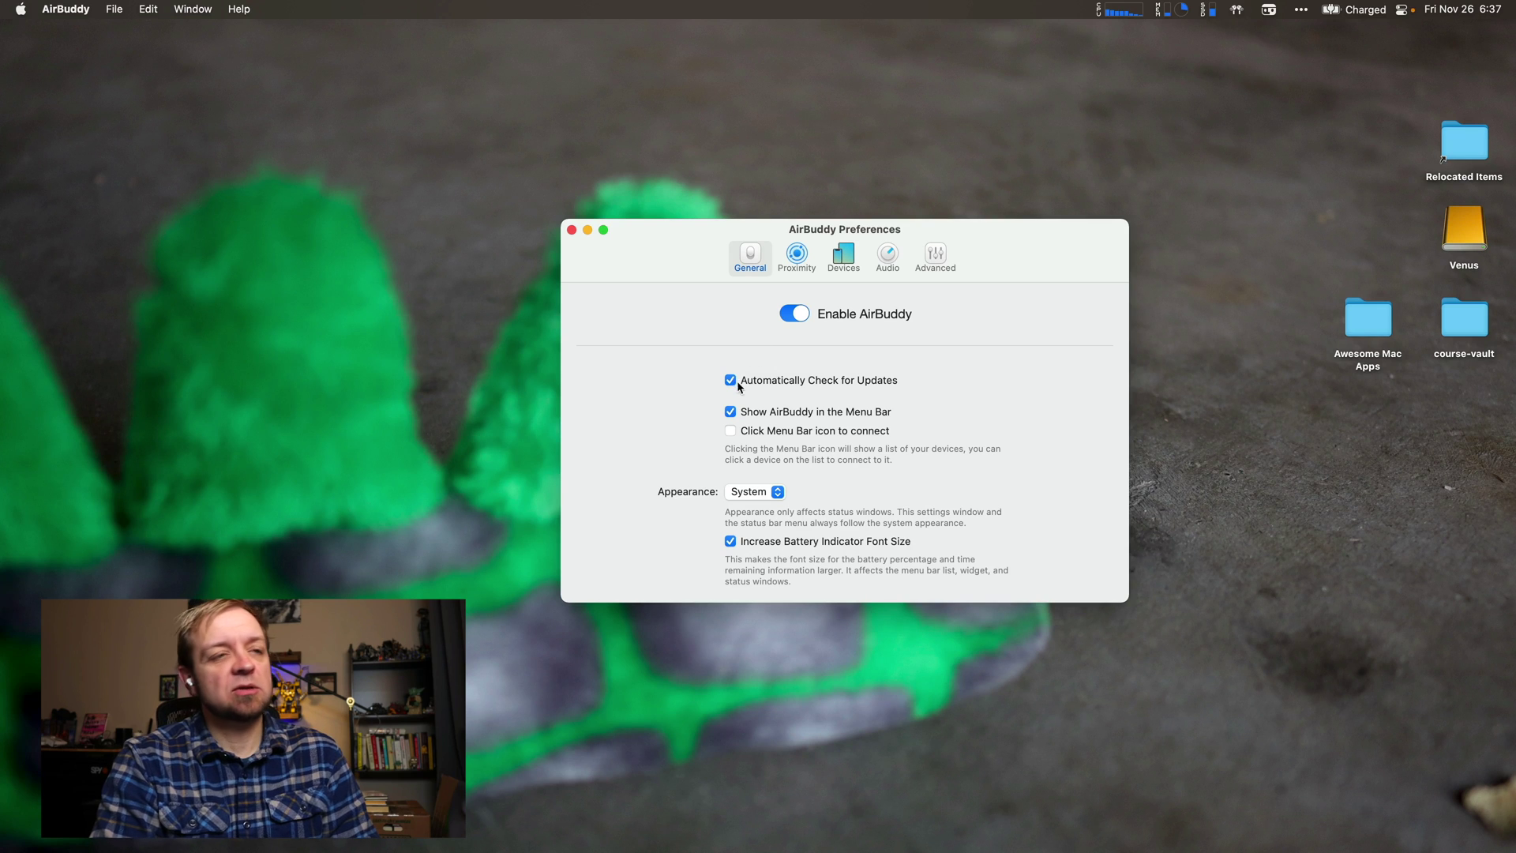
Review the Proximity, Devices and Default Mode settings, ending on the Audio connection modes.
{"action": "left_click", "coordinate": [796, 255]}
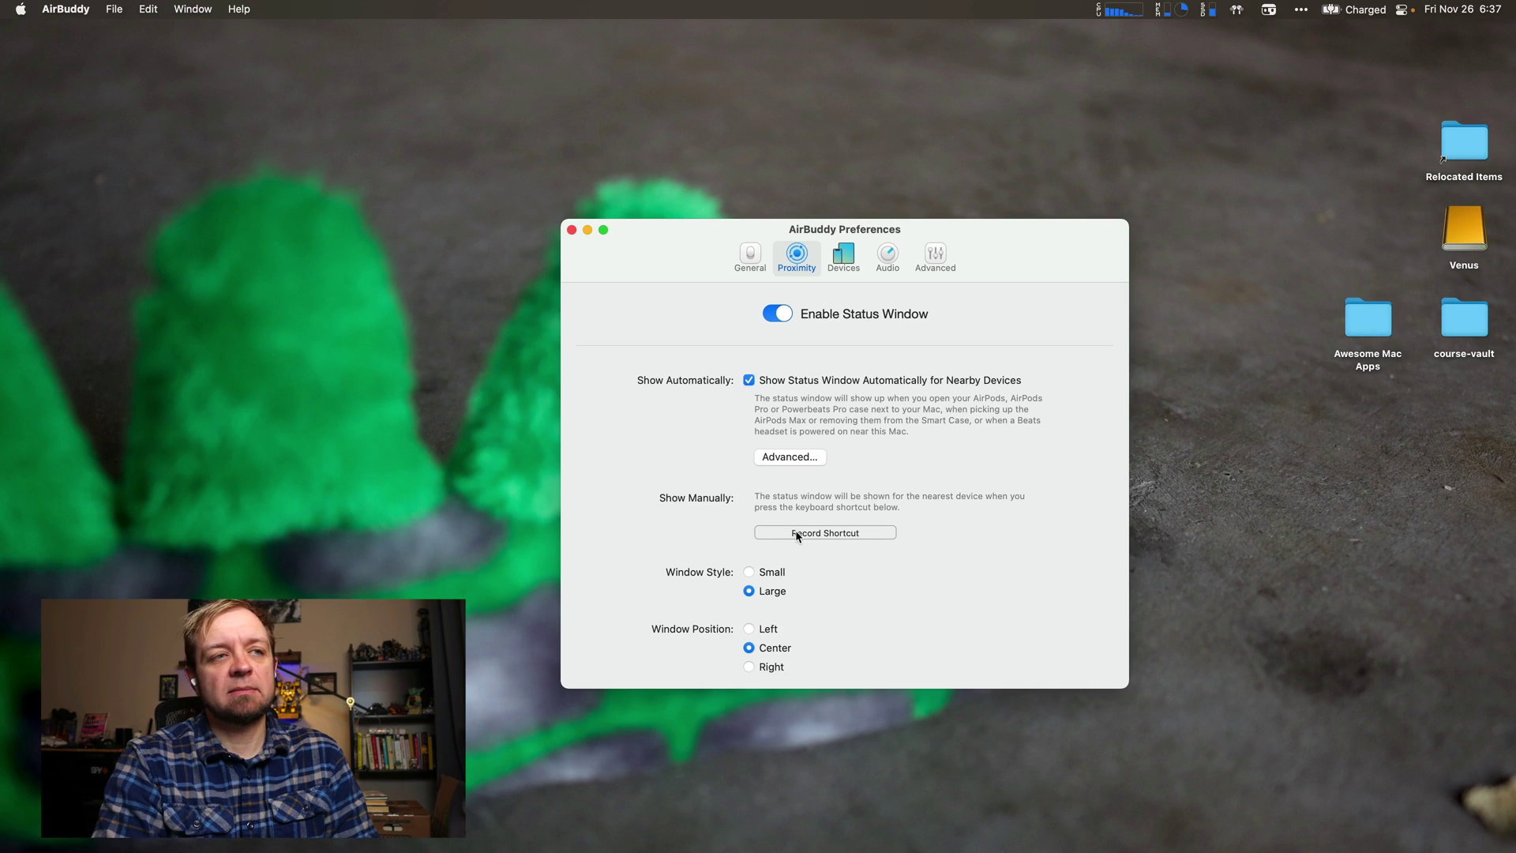
{"action": "left_click", "coordinate": [845, 257]}
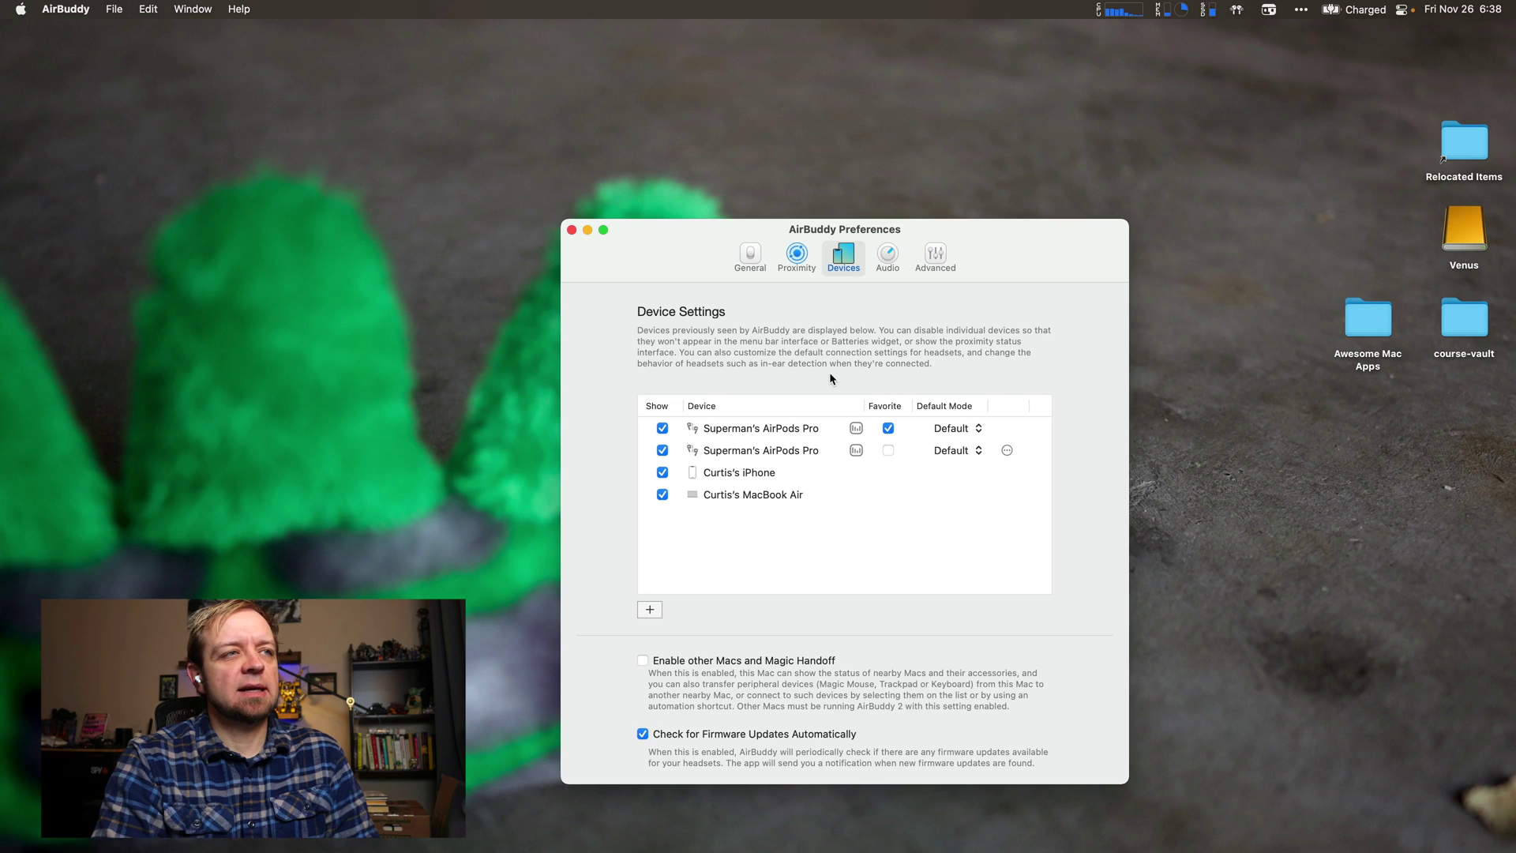
{"action": "left_click", "coordinate": [957, 429]}
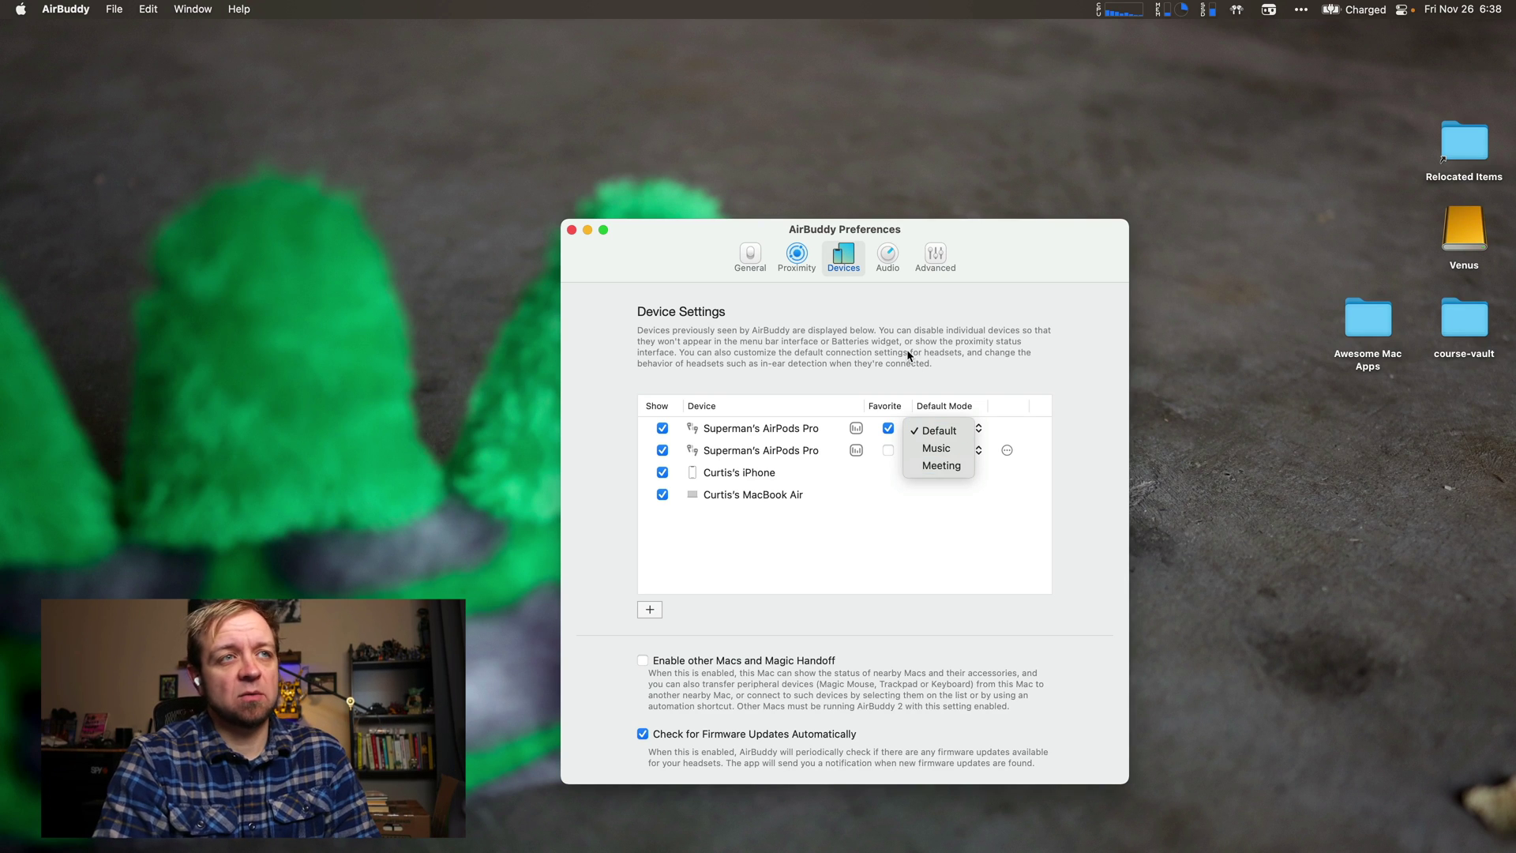
{"action": "left_click", "coordinate": [883, 319]}
{"action": "left_click", "coordinate": [888, 259]}
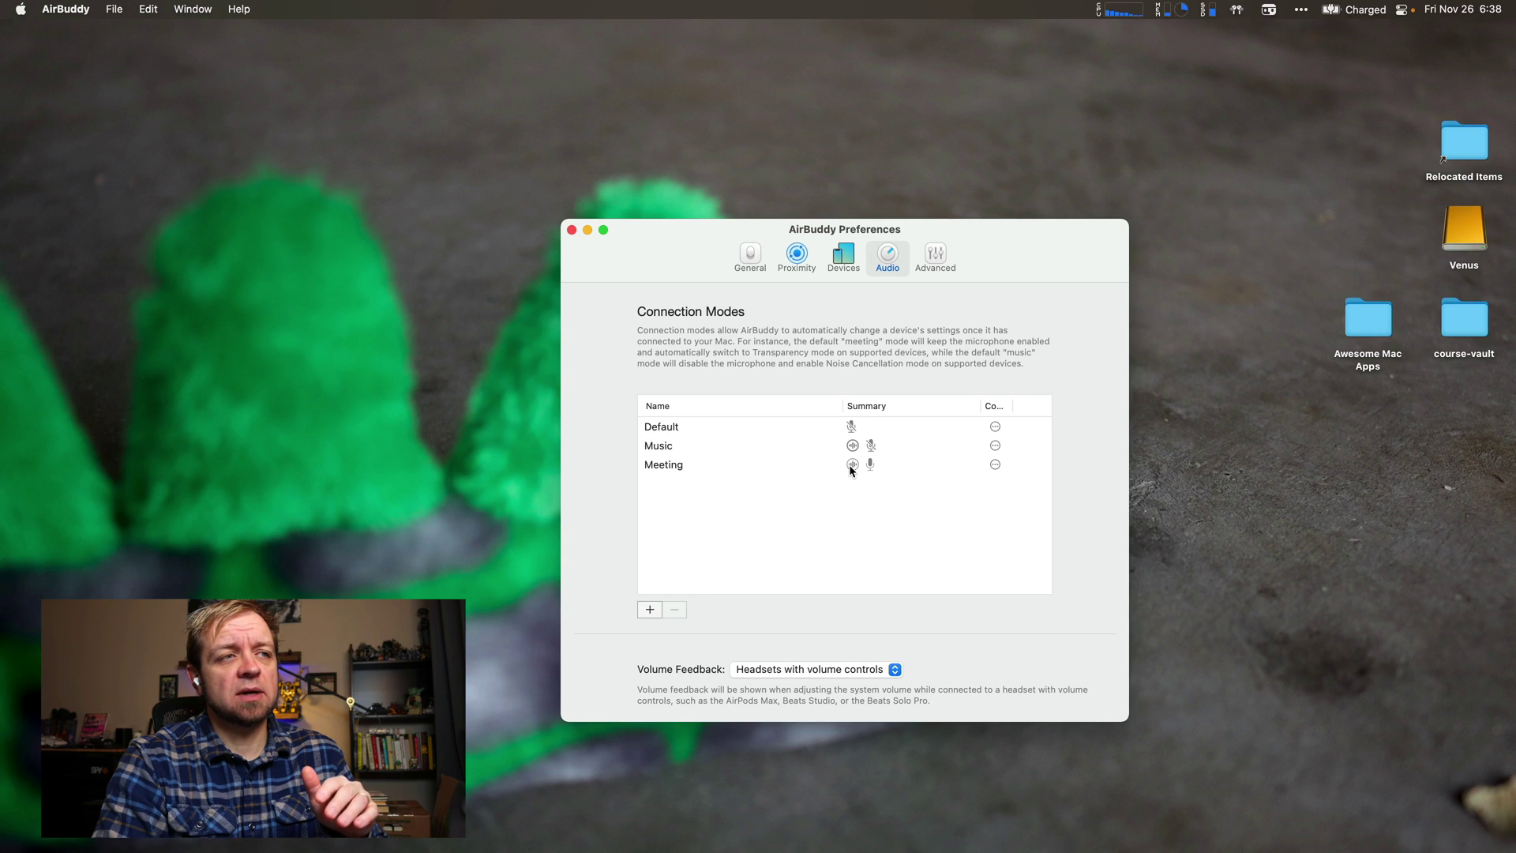
Set the Meeting mode's listening mode to Noise Cancellation, check Advanced, and close Preferences.
{"action": "left_click", "coordinate": [850, 464]}
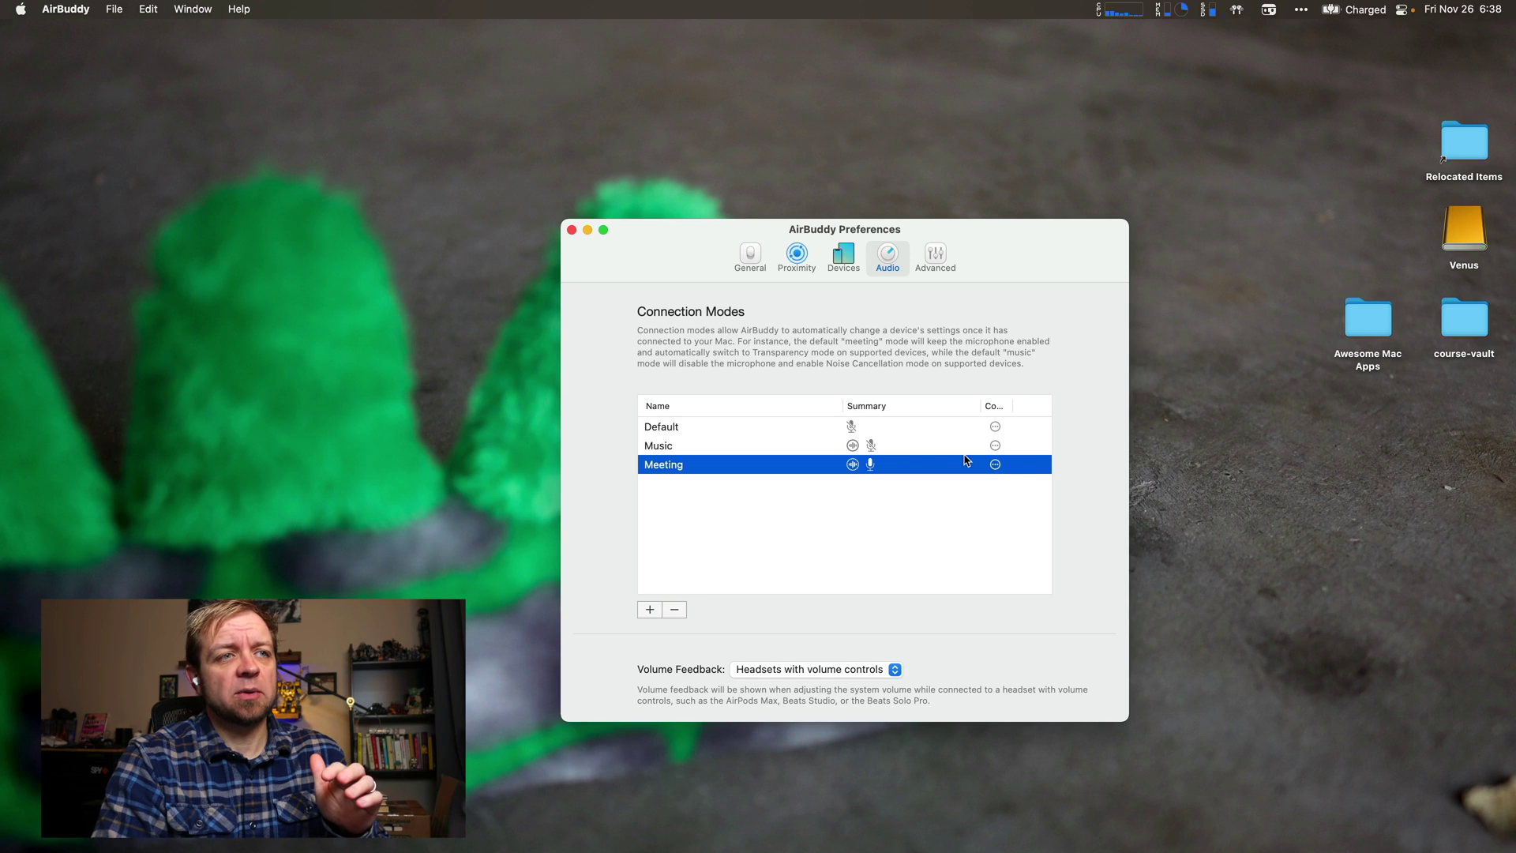
{"action": "left_click", "coordinate": [995, 465]}
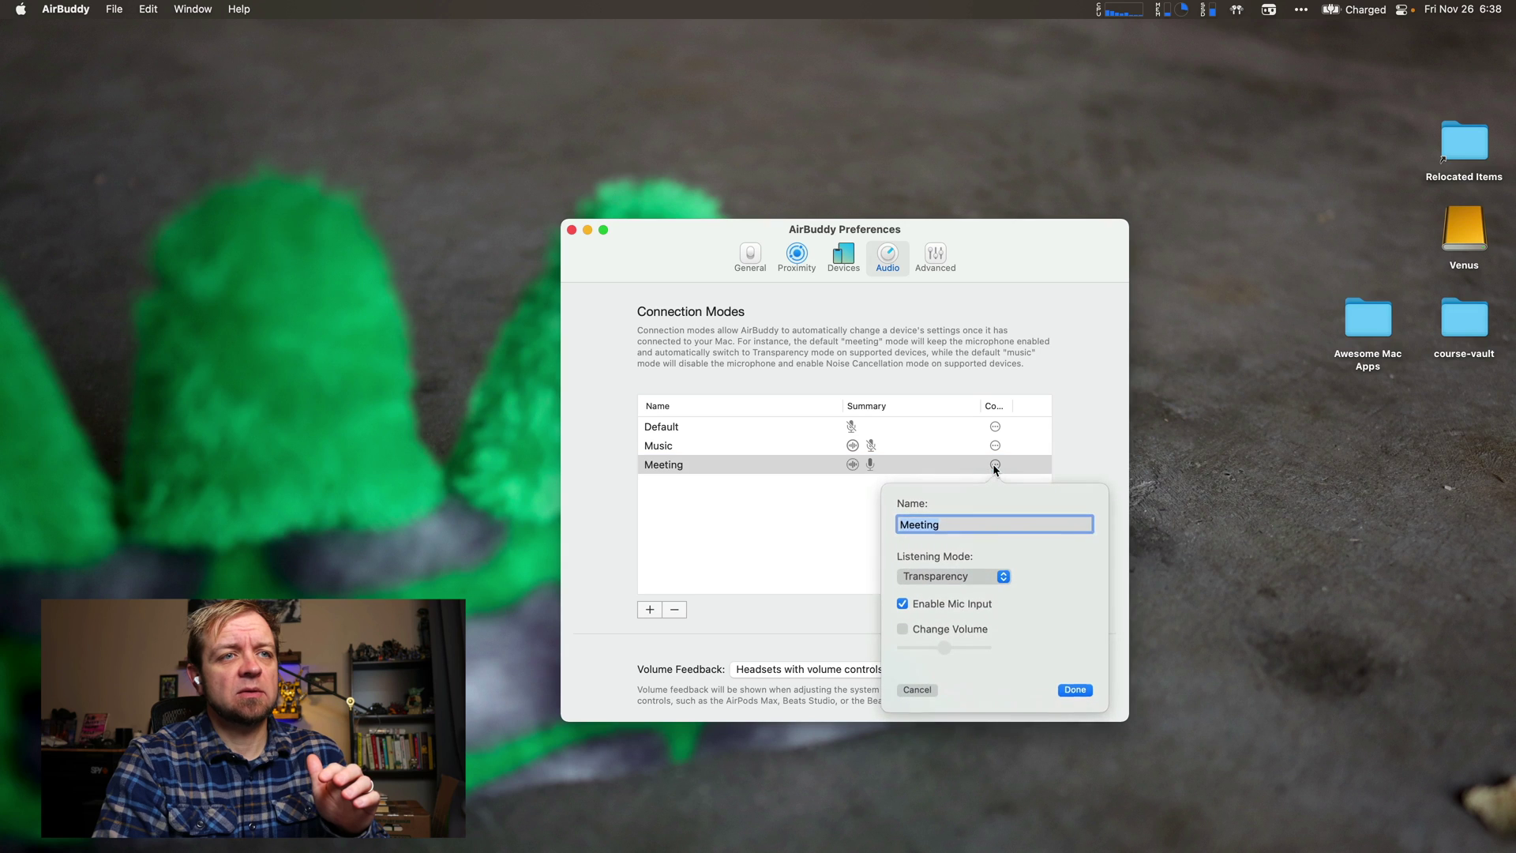
{"action": "left_click", "coordinate": [963, 574]}
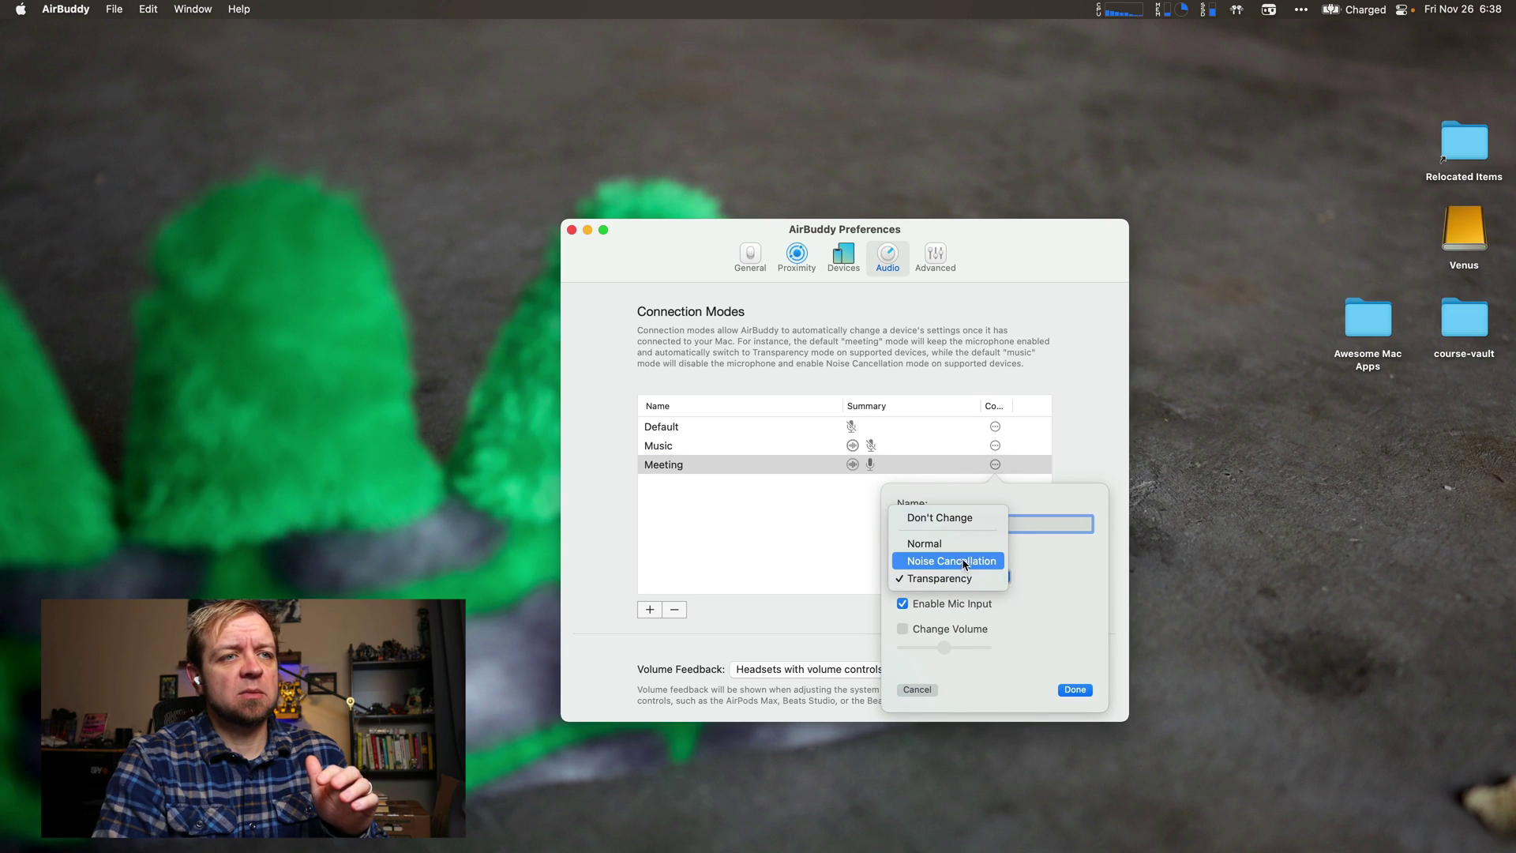
{"action": "left_click", "coordinate": [965, 563]}
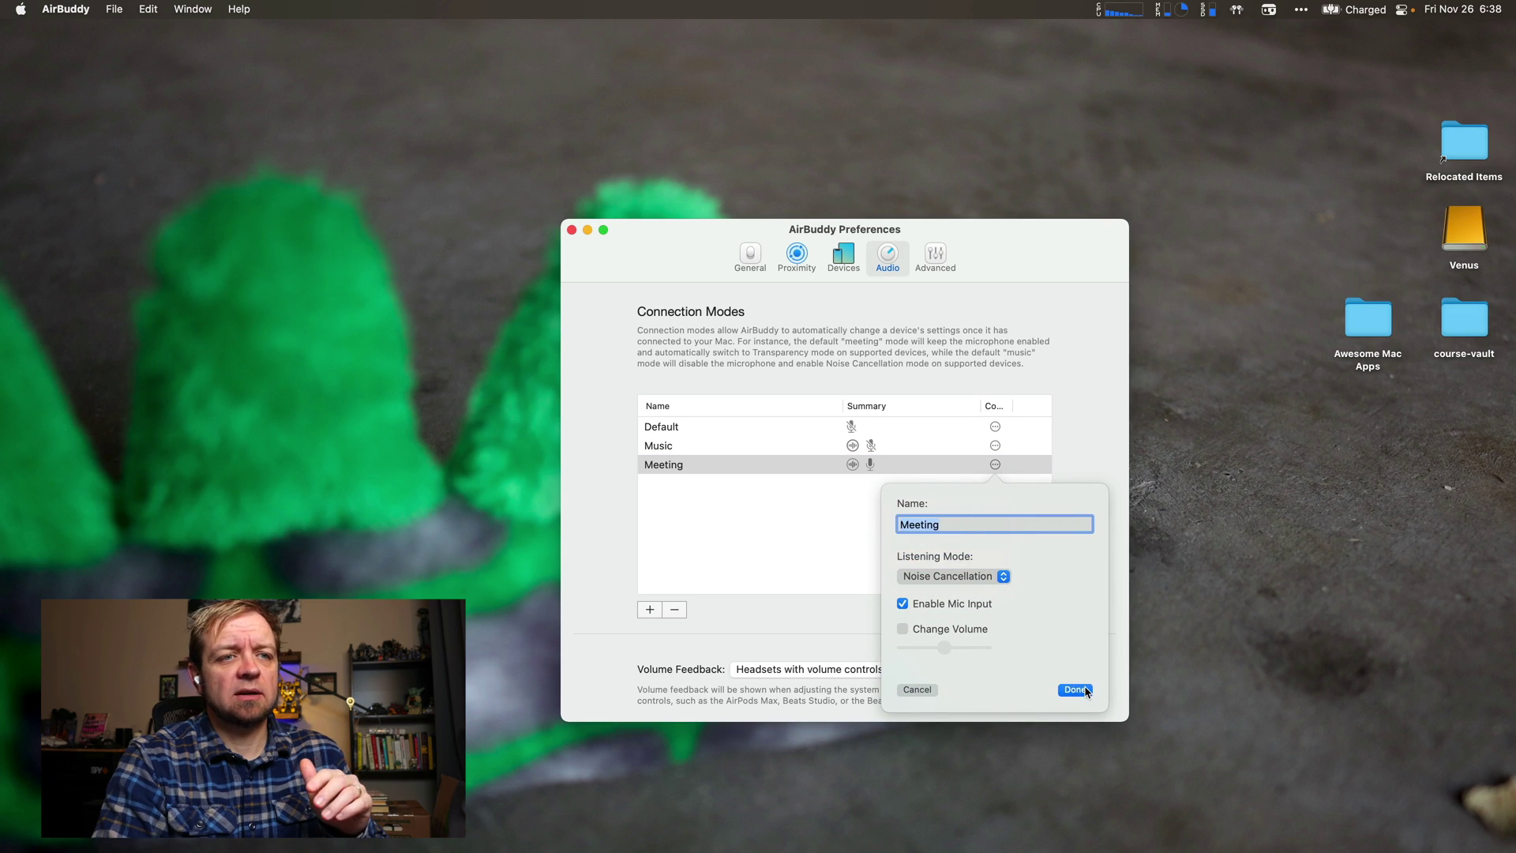
{"action": "left_click", "coordinate": [1076, 690]}
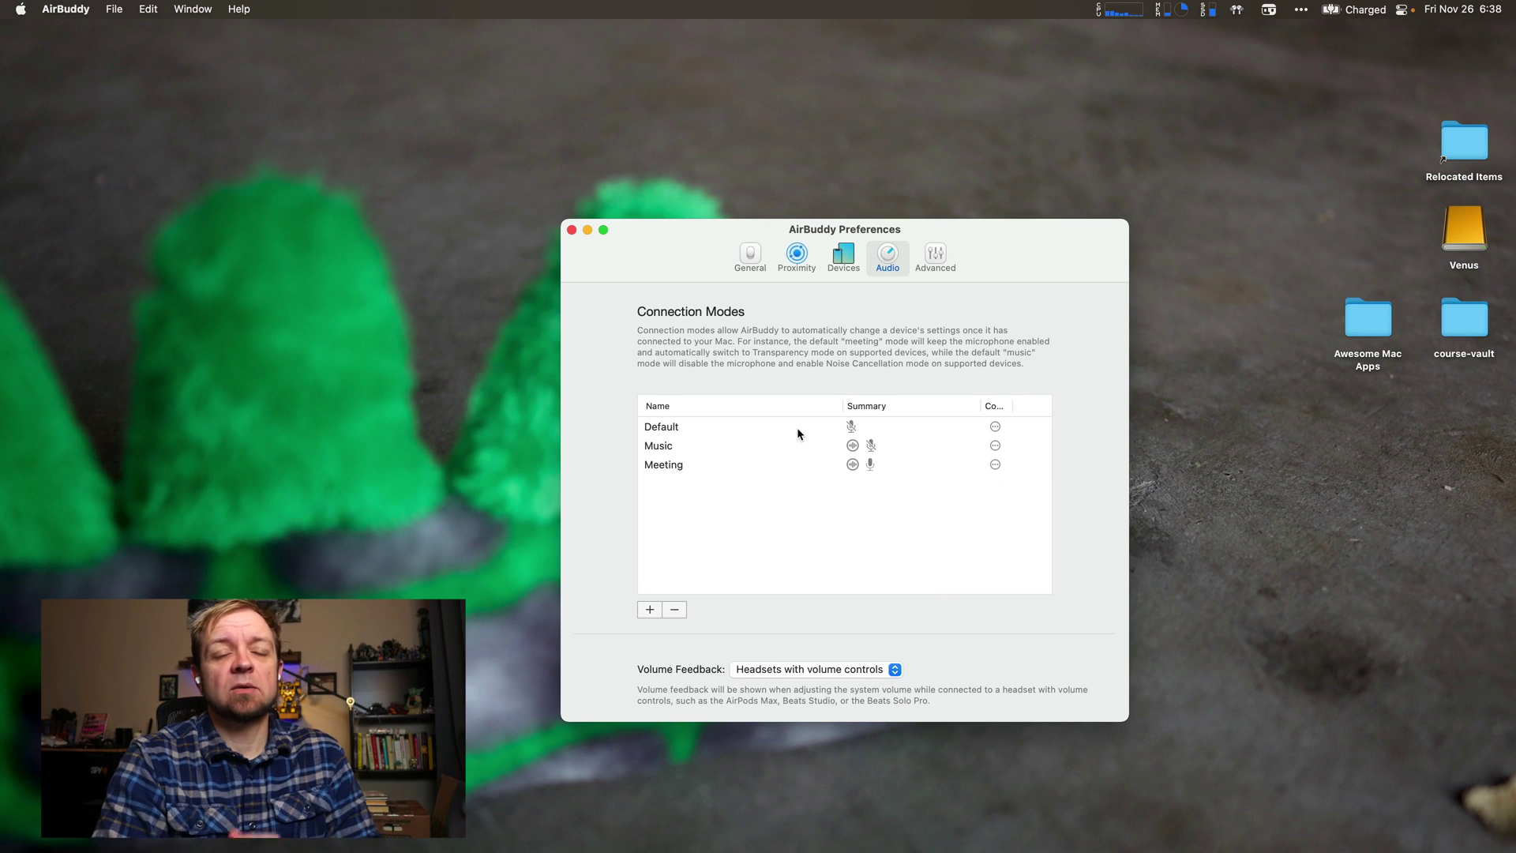
{"action": "left_click", "coordinate": [936, 267]}
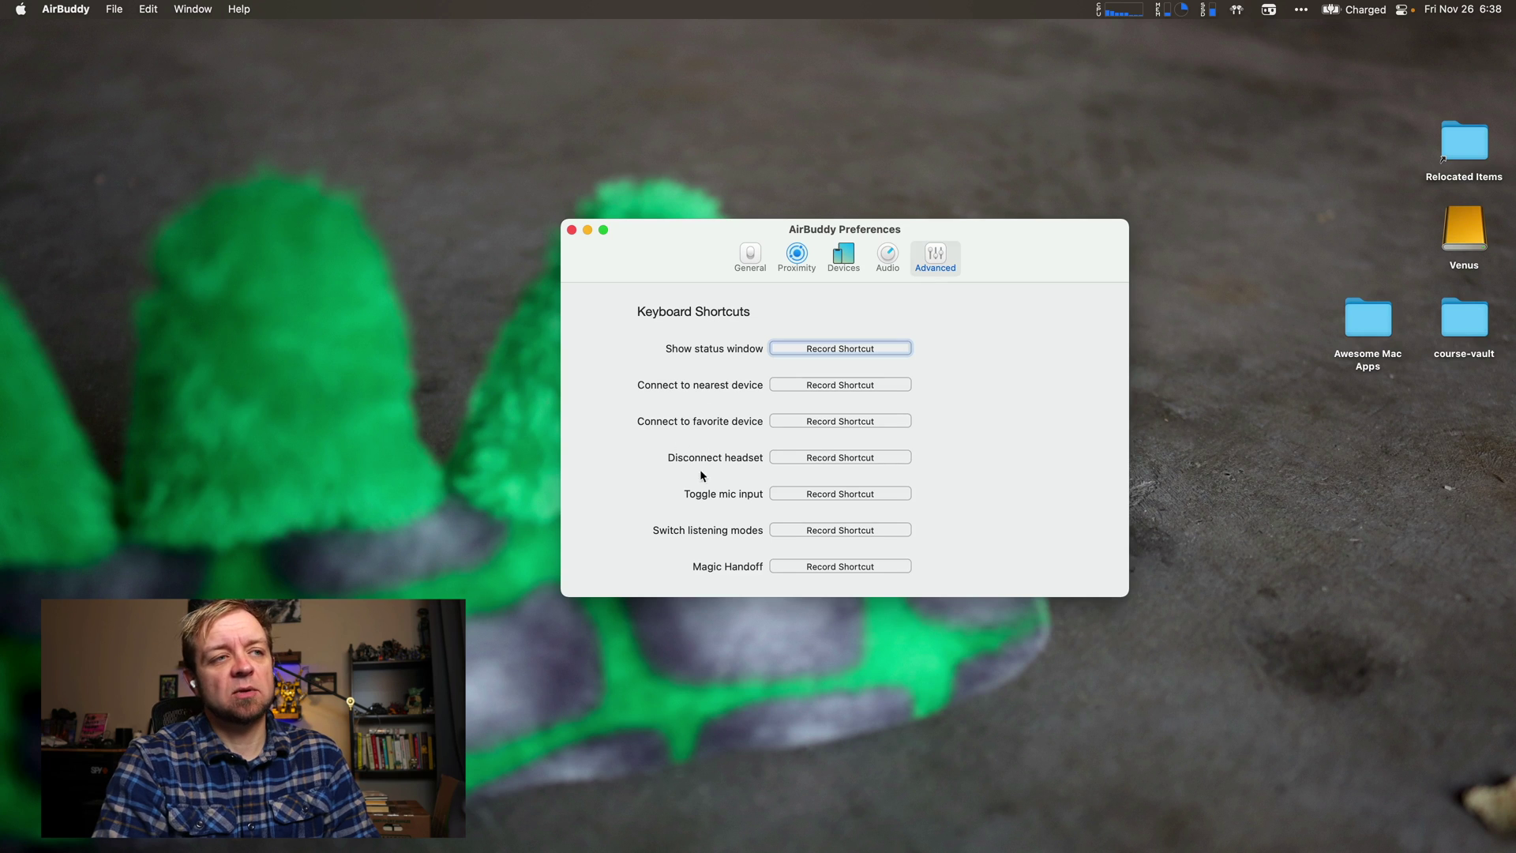
{"action": "left_click", "coordinate": [572, 231]}
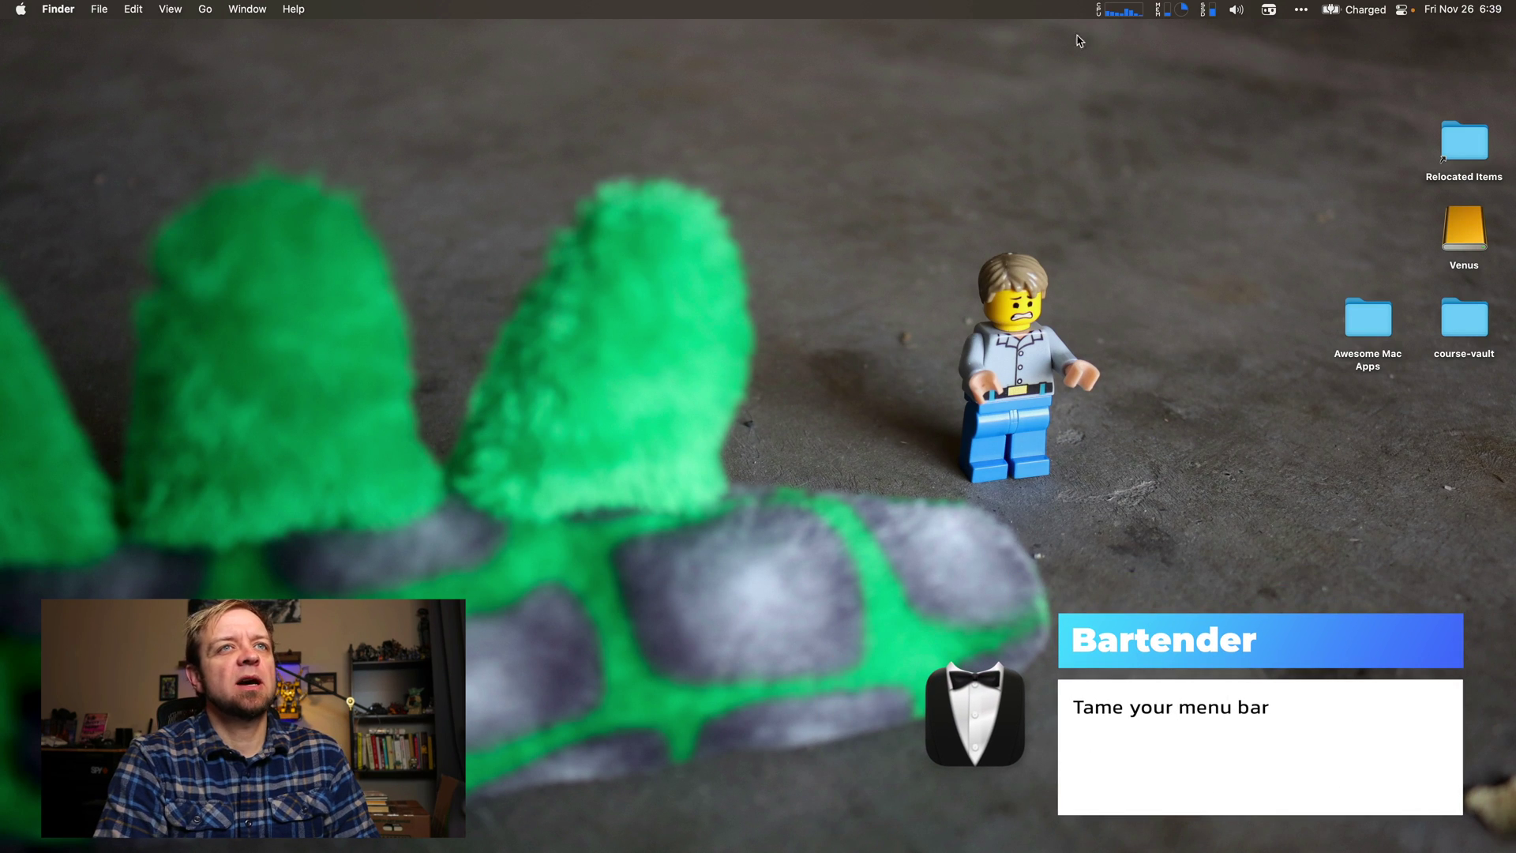
Reveal and re-hide the hidden menu bar icons, then bring up the Bartender menu.
{"action": "left_click", "coordinate": [988, 14]}
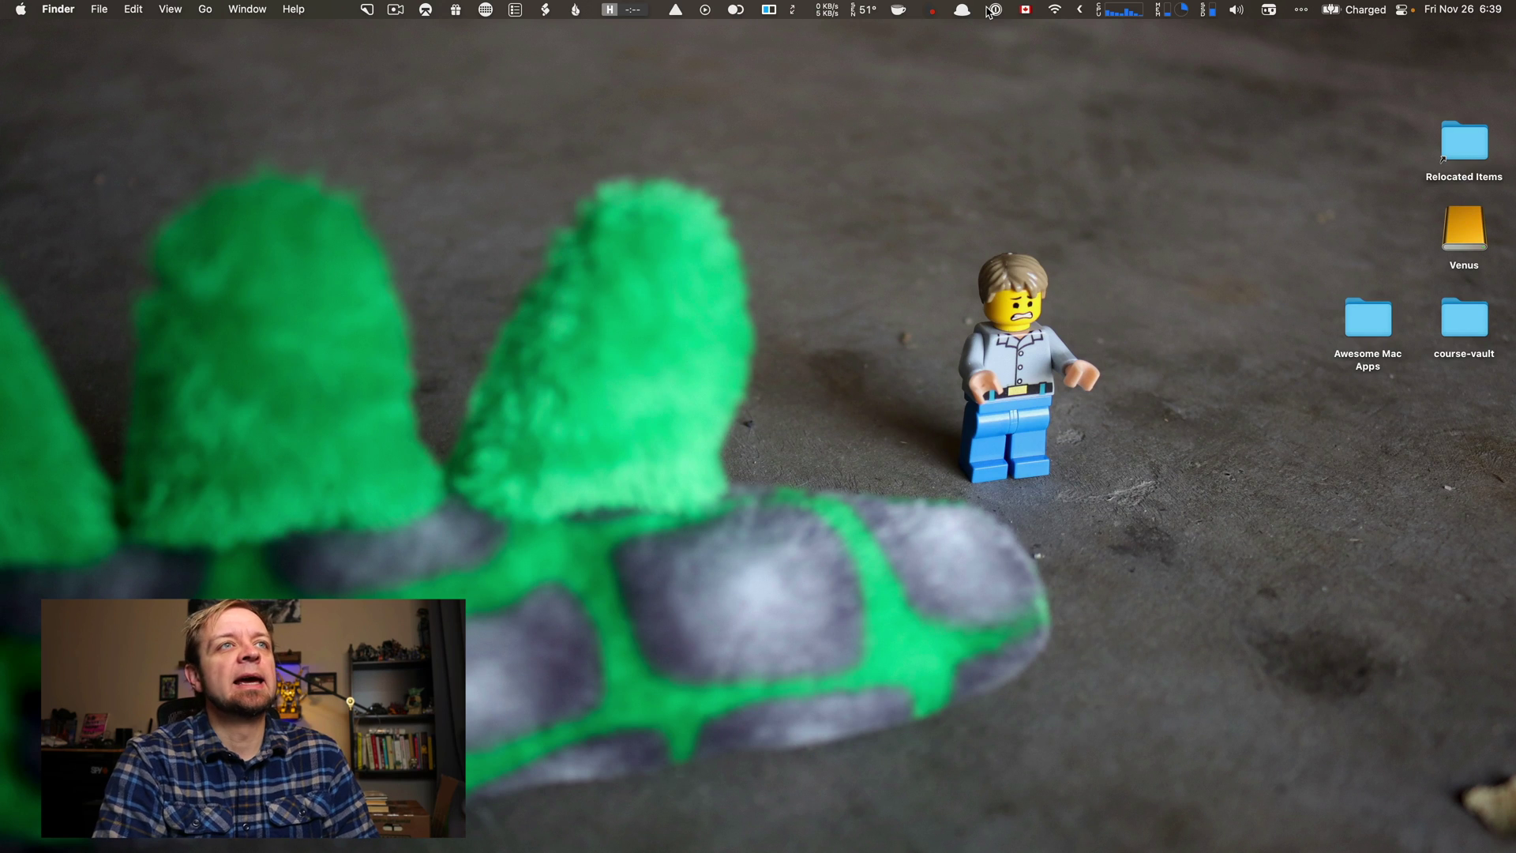
{"action": "left_click", "coordinate": [1302, 10]}
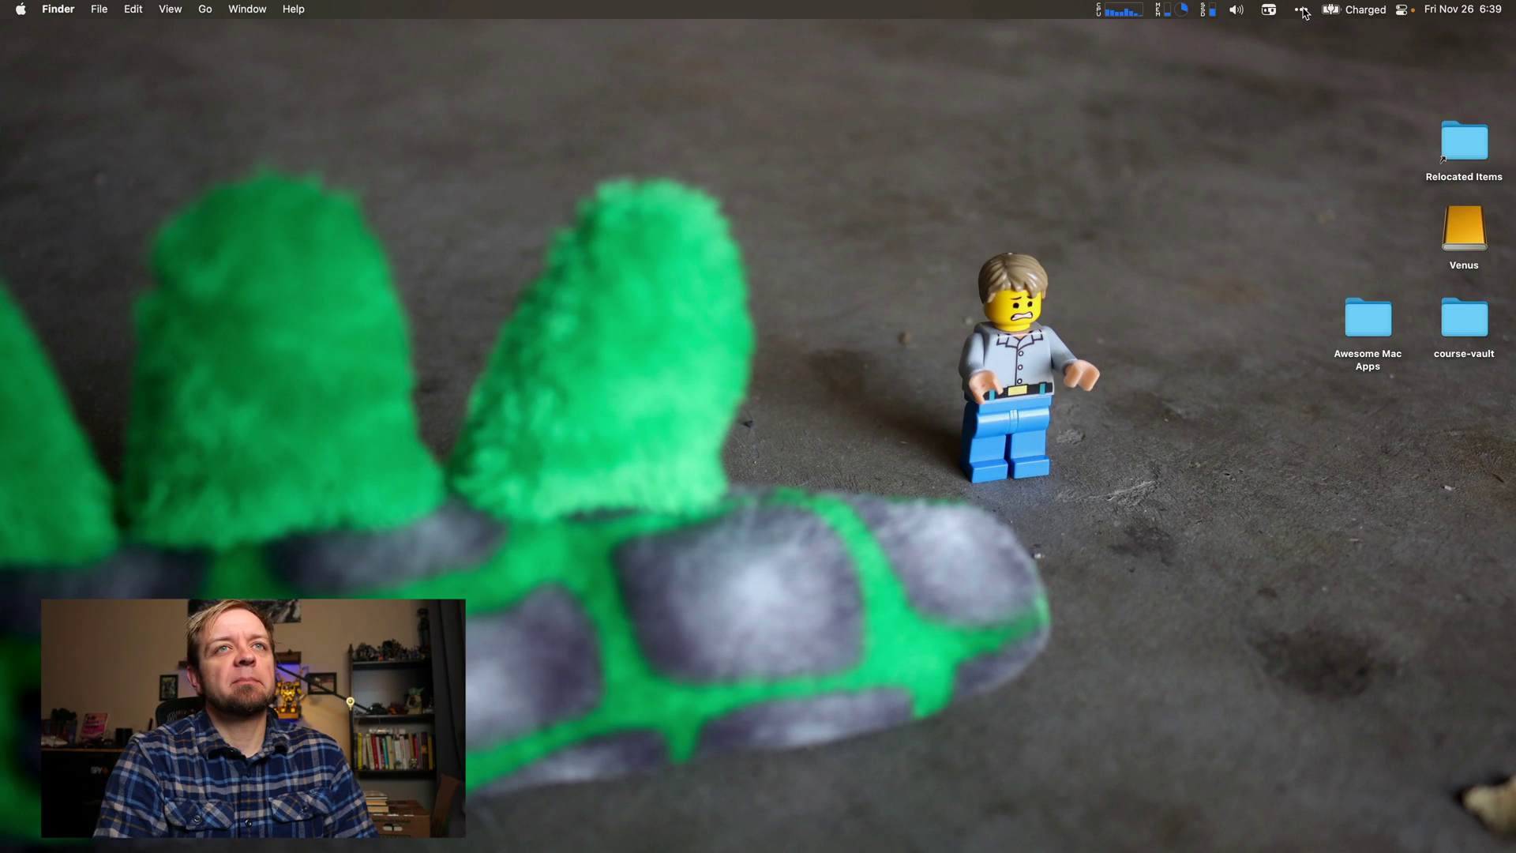
{"action": "left_click", "coordinate": [1303, 10]}
Open Bartender's preferences and browse General, Menu Bar Layout, Advanced and Hot Keys.
{"action": "left_click", "coordinate": [1327, 29]}
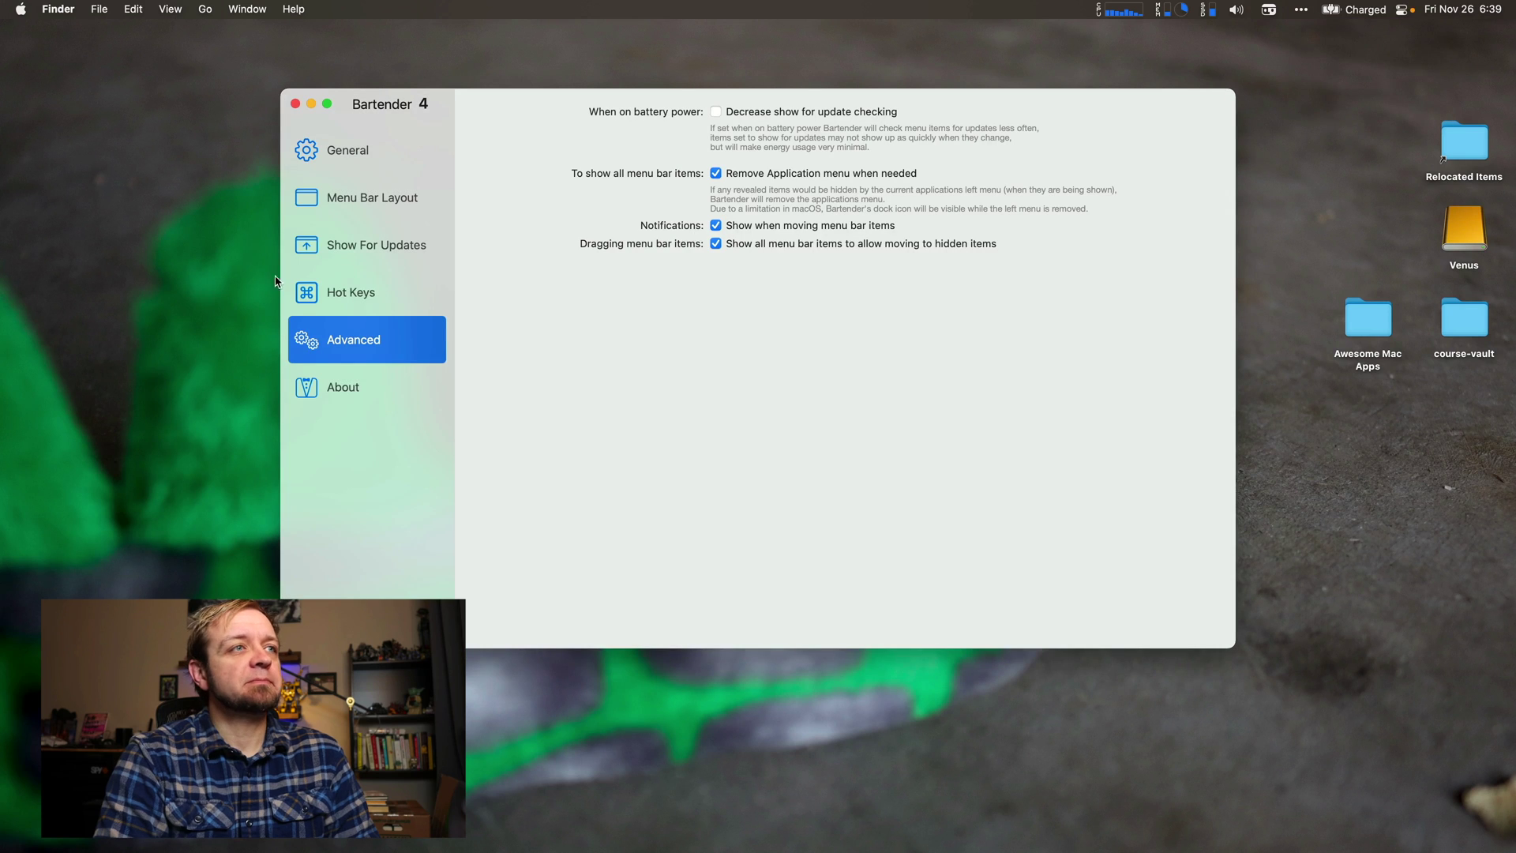
{"action": "left_click", "coordinate": [342, 153]}
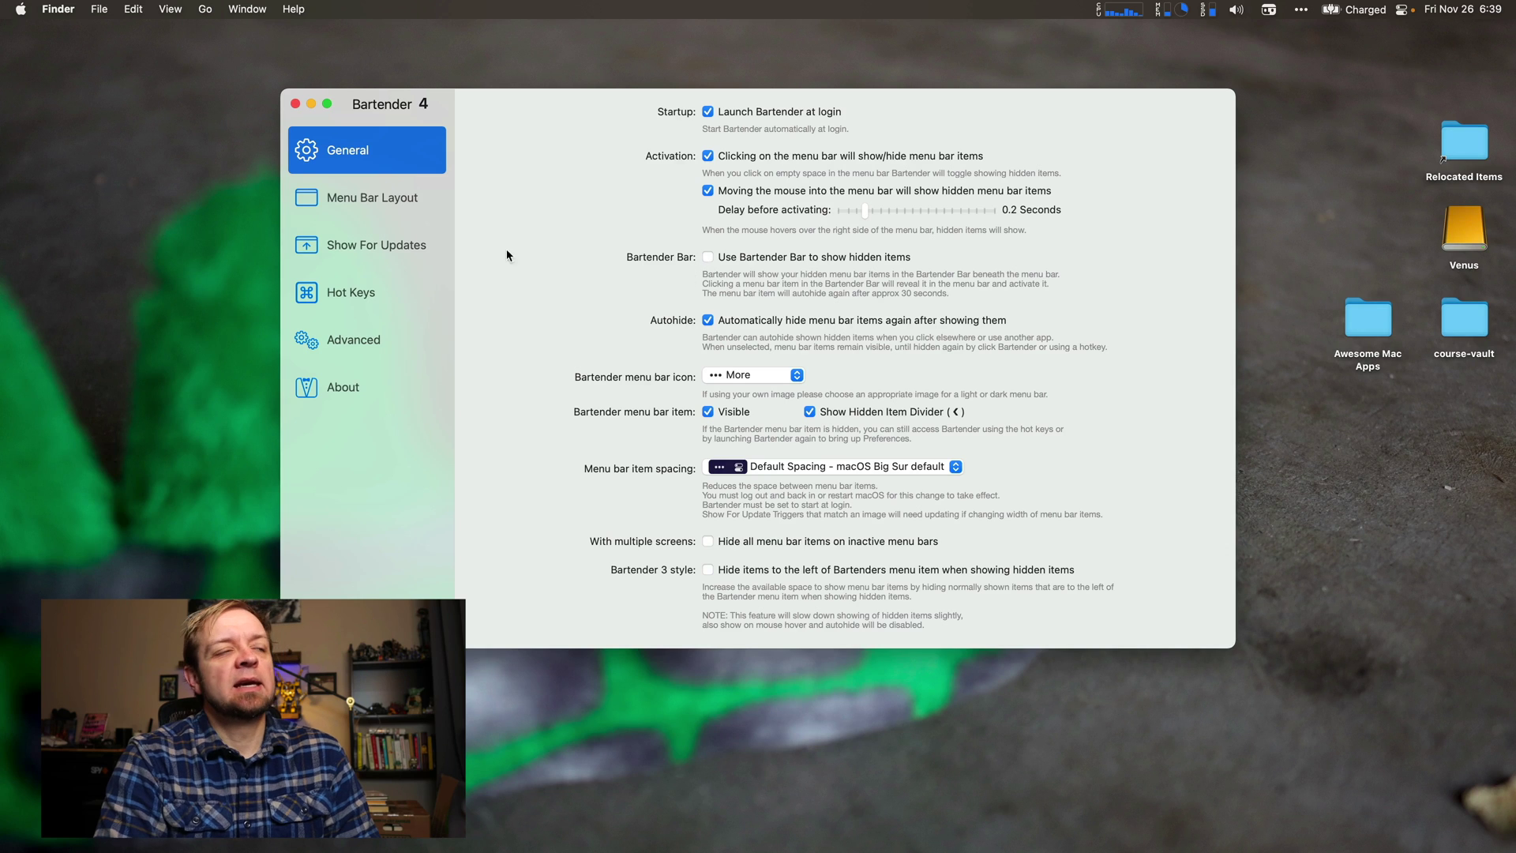
{"action": "left_click", "coordinate": [372, 197]}
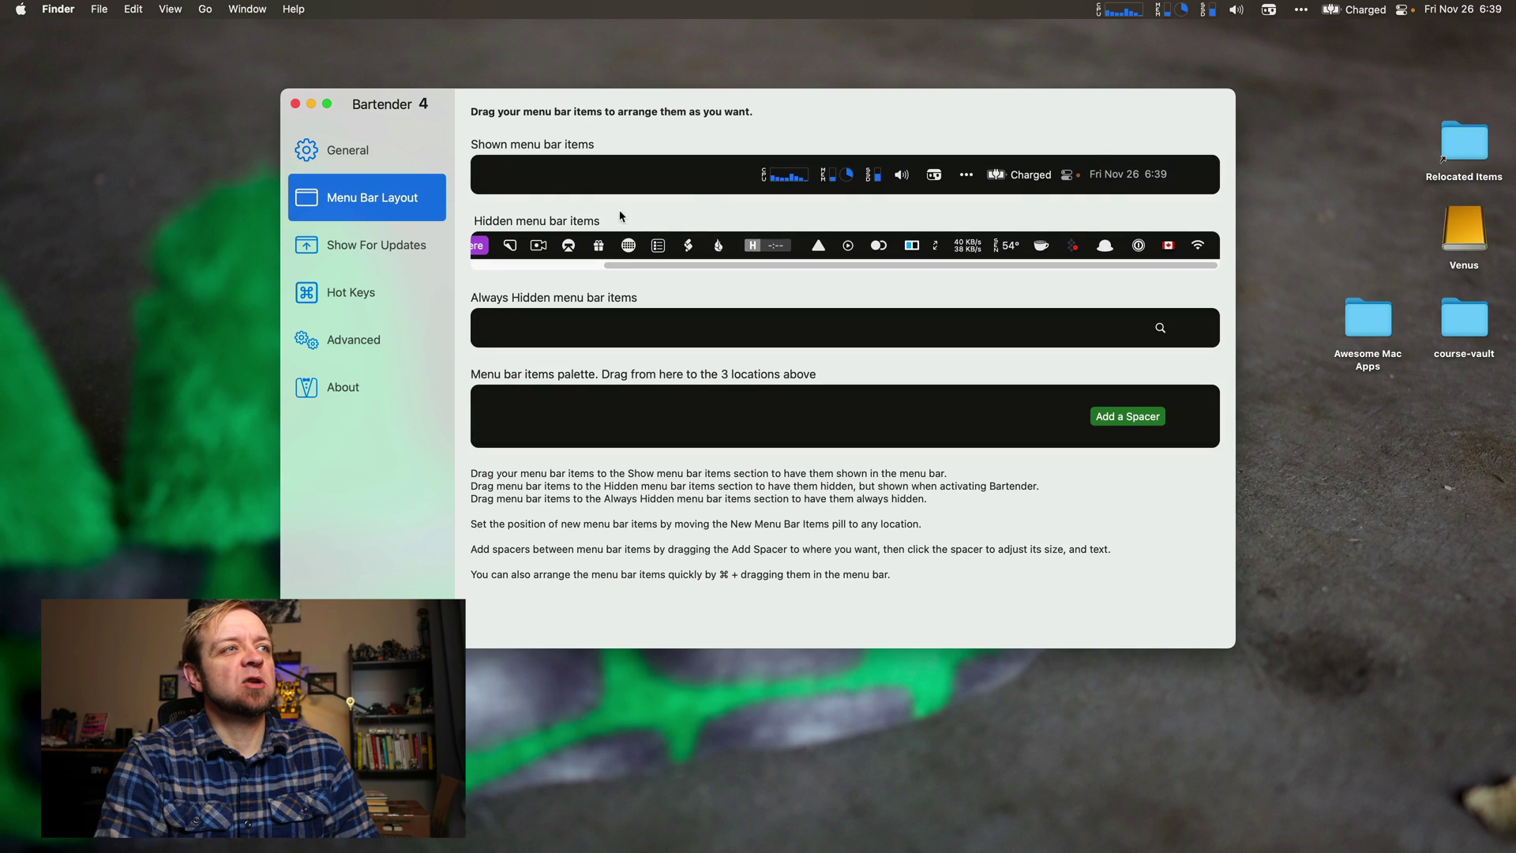
{"action": "mouse_move", "coordinate": [708, 254]}
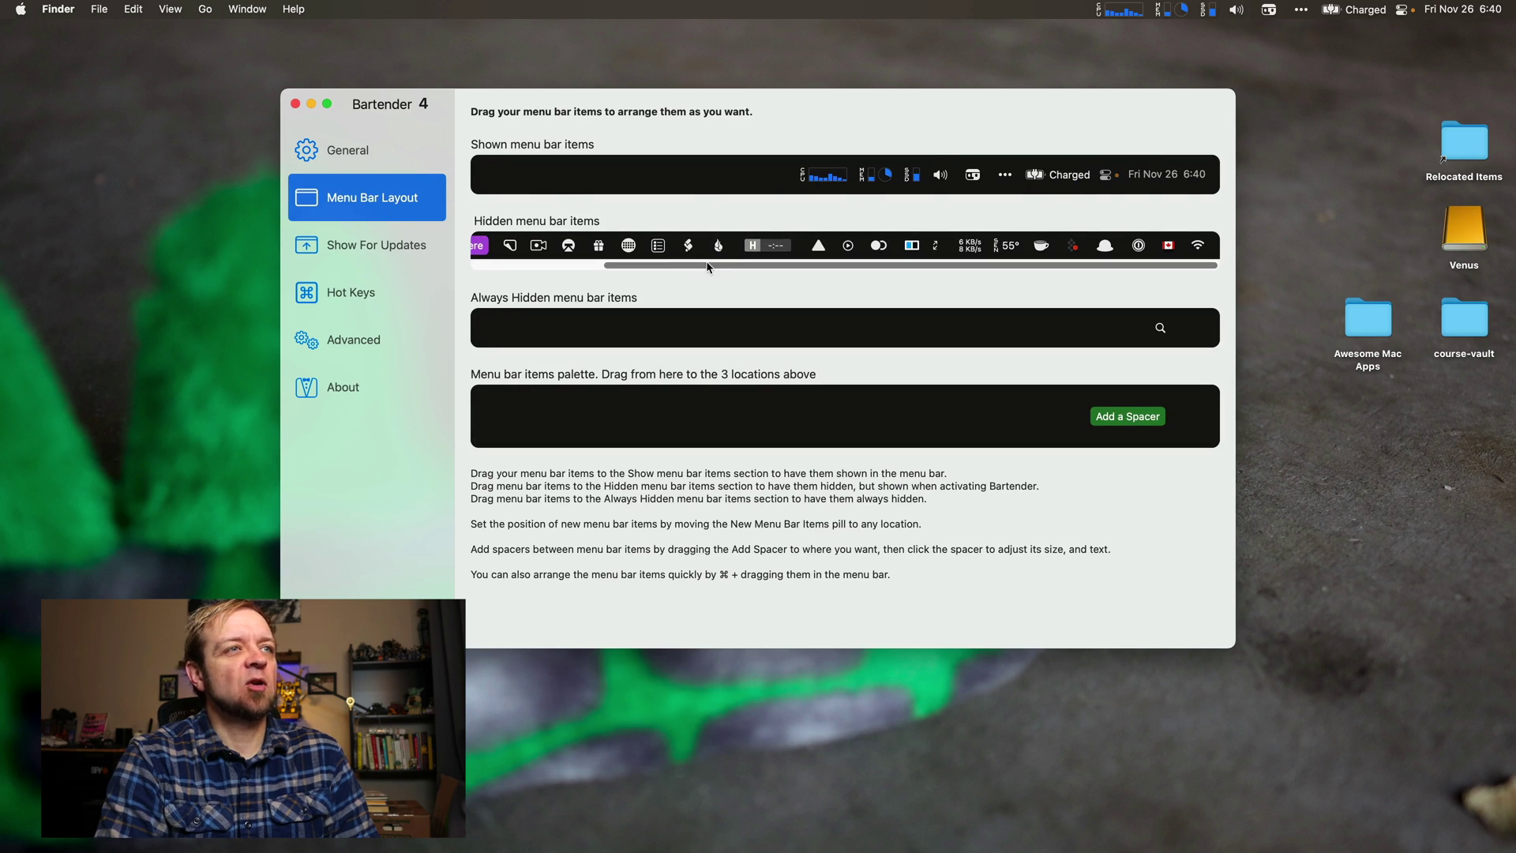
{"action": "left_click_drag", "start_coordinate": [708, 267], "coordinate": [485, 263]}
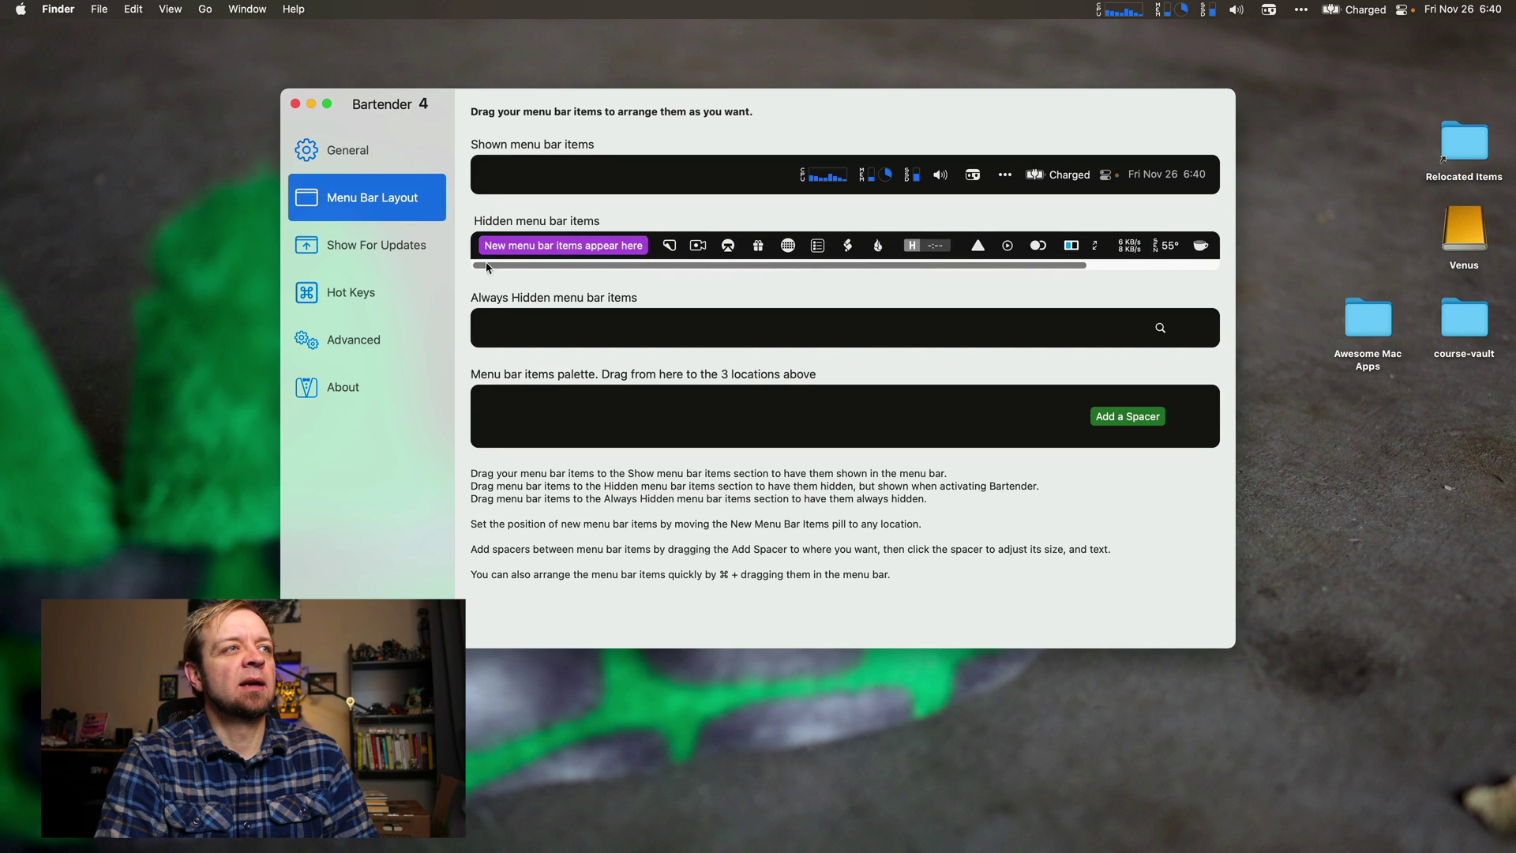
{"action": "left_click_drag", "start_coordinate": [486, 266], "coordinate": [654, 270]}
{"action": "scroll", "coordinate": [653, 271], "scroll_direction": "right", "scroll_amount": 2}
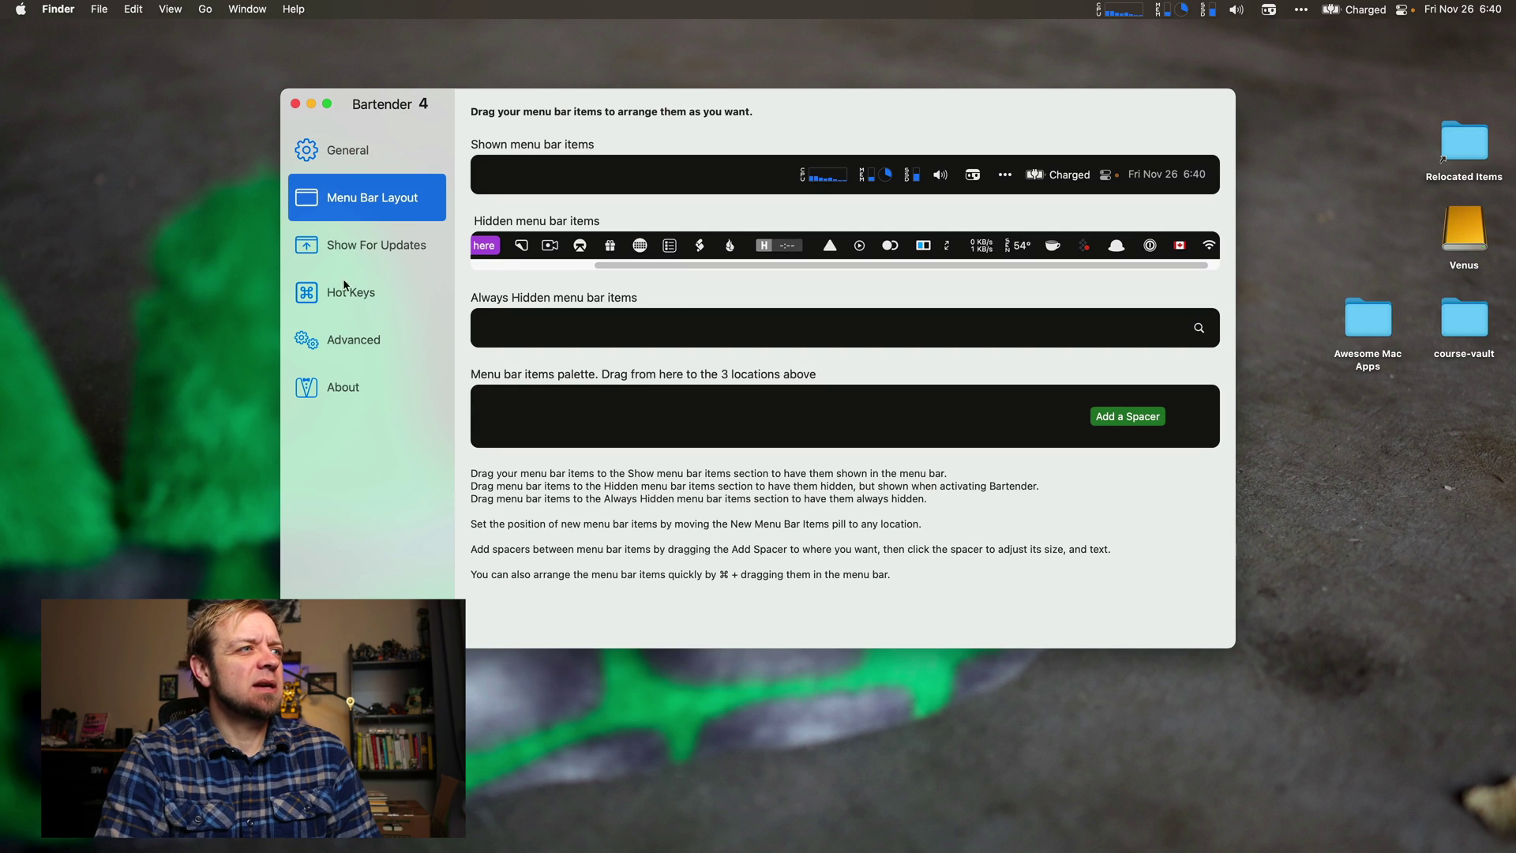
{"action": "left_click", "coordinate": [340, 334]}
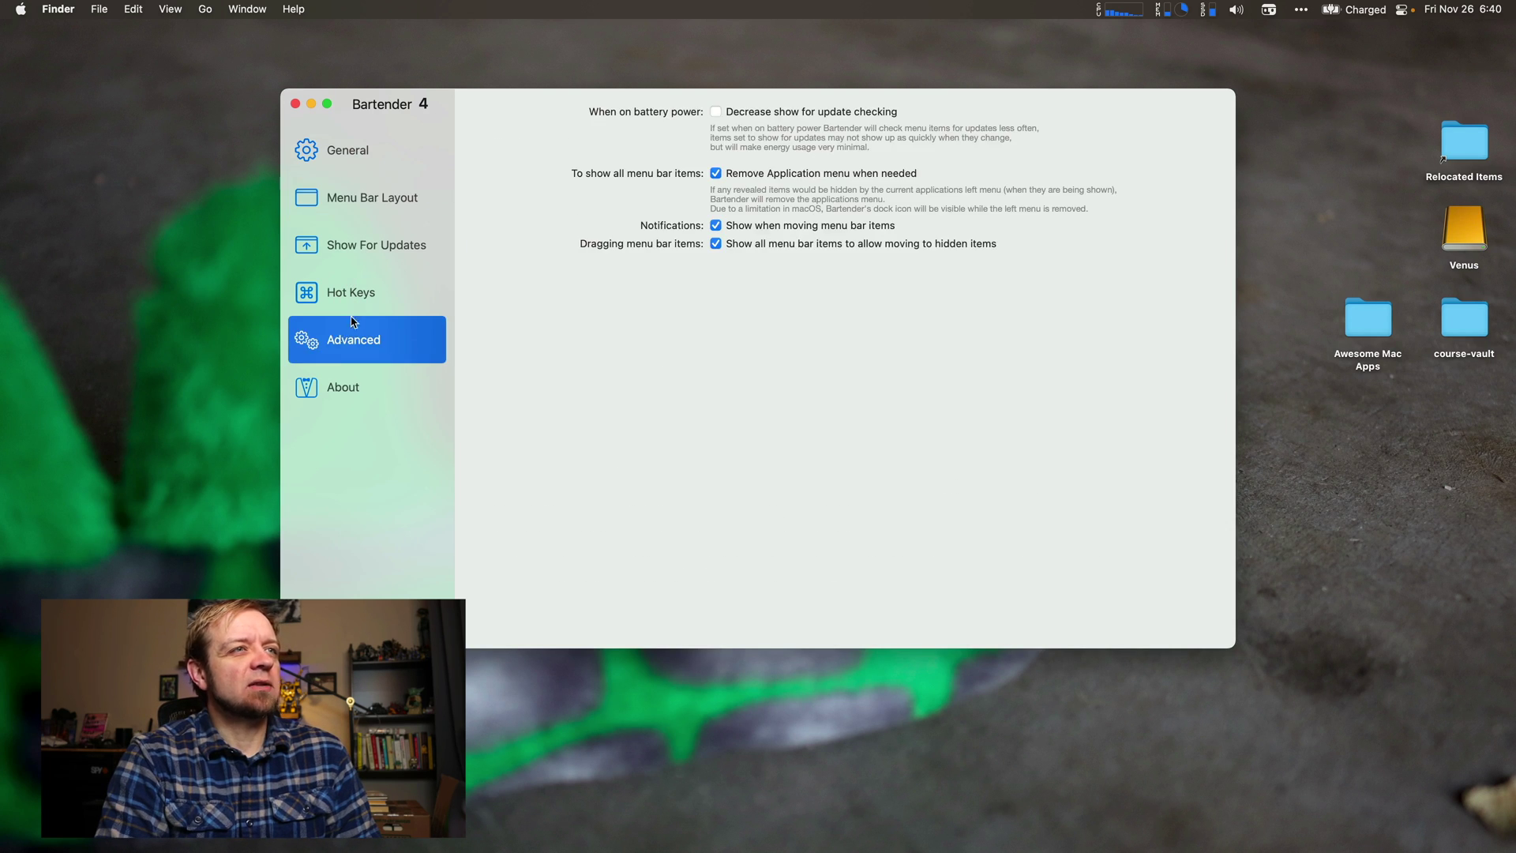
{"action": "left_click", "coordinate": [334, 391]}
Show the Show For Updates settings in Bartender's preferences.
{"action": "left_click", "coordinate": [334, 296]}
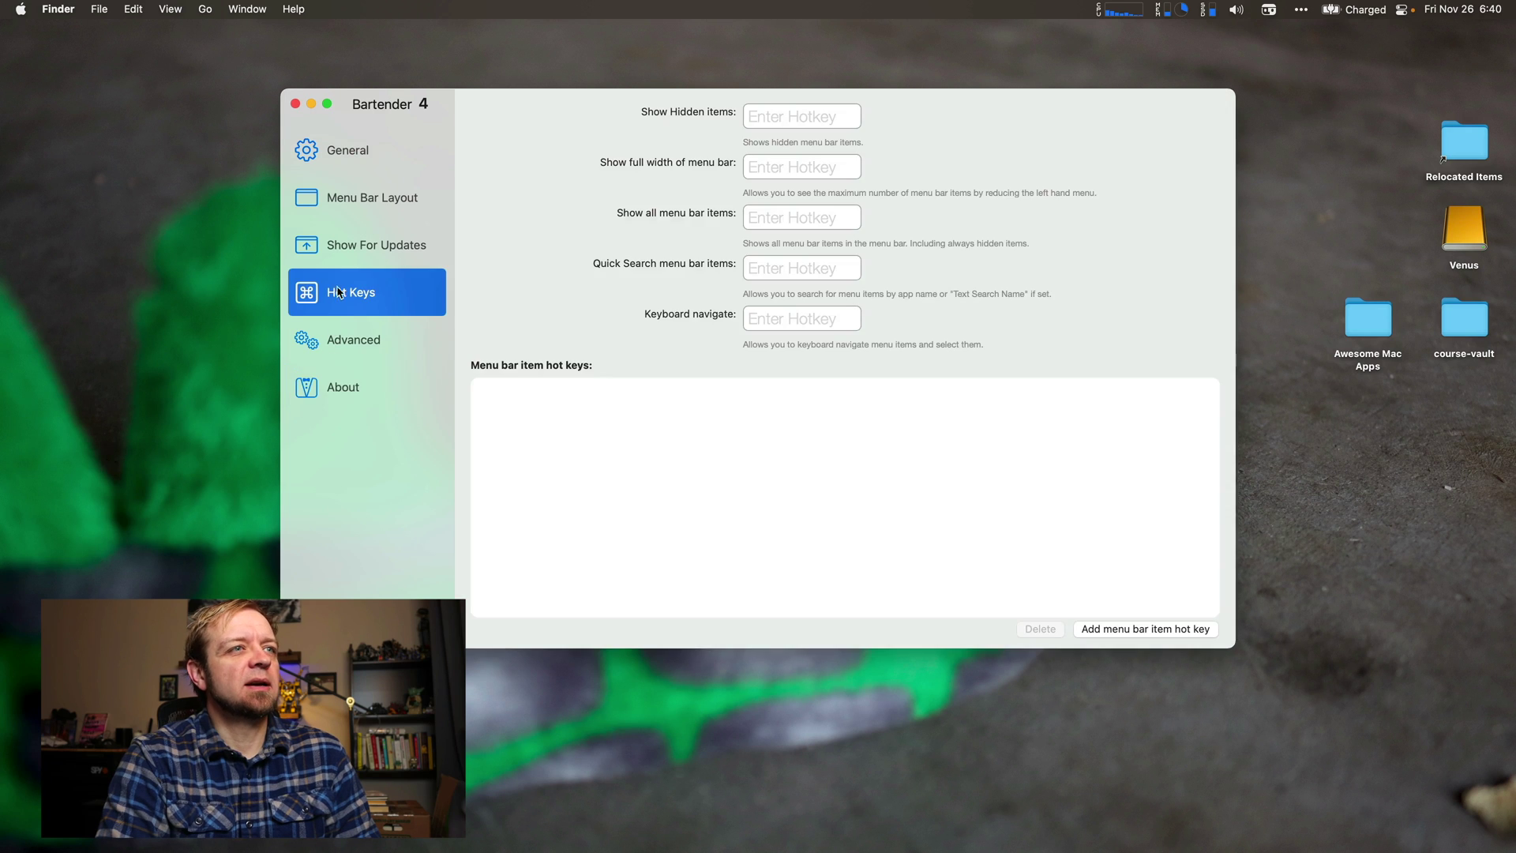
{"action": "left_click", "coordinate": [342, 245]}
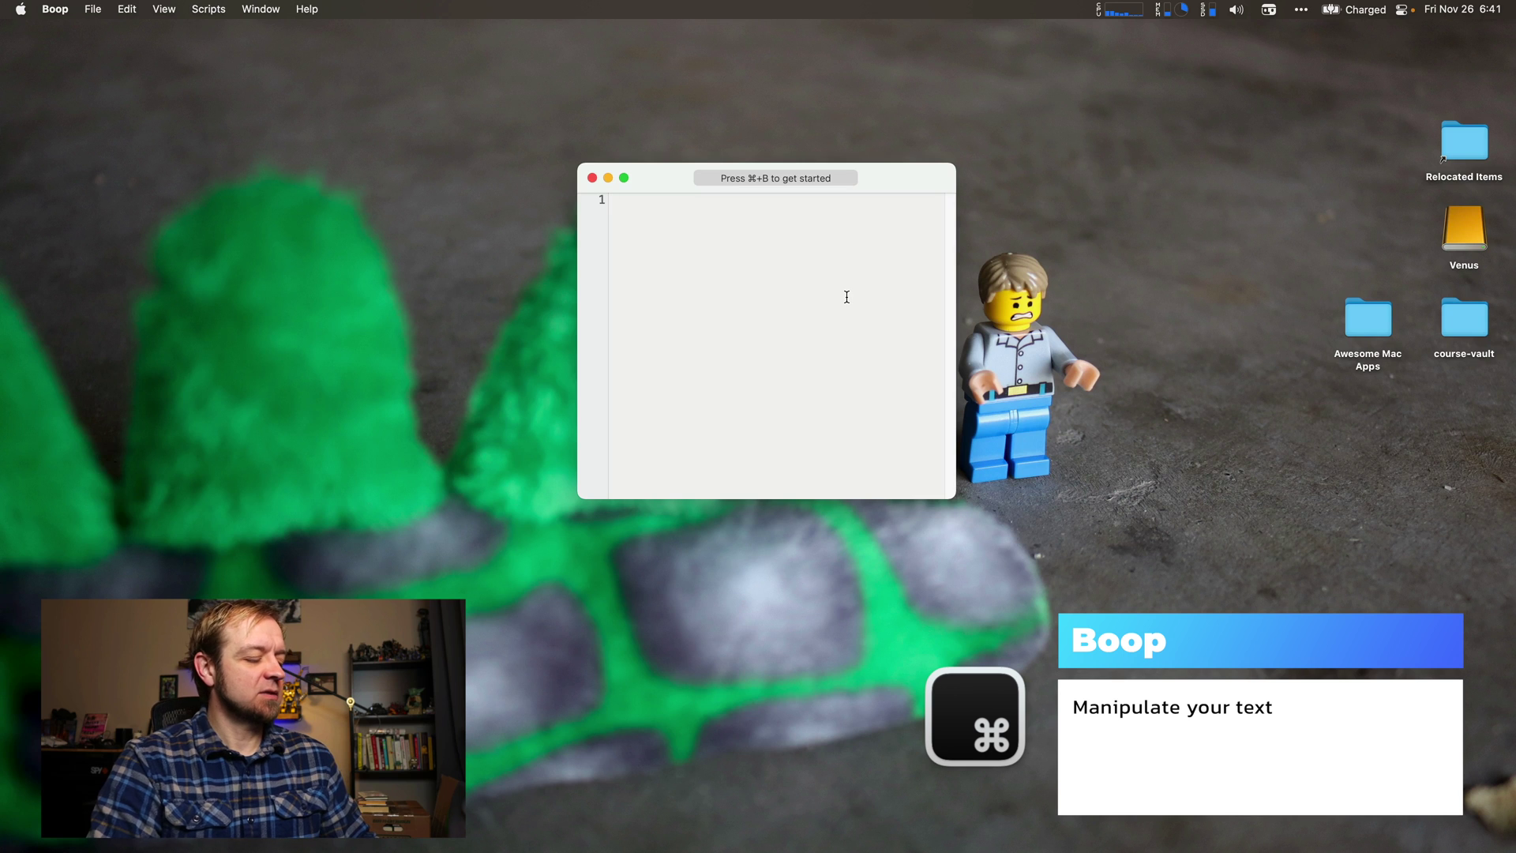
Fill the Boop editor with Lorem Ipsum placeholder text from the action picker.
{"action": "key", "text": "super+b"}
{"action": "type", "text": "lor"}
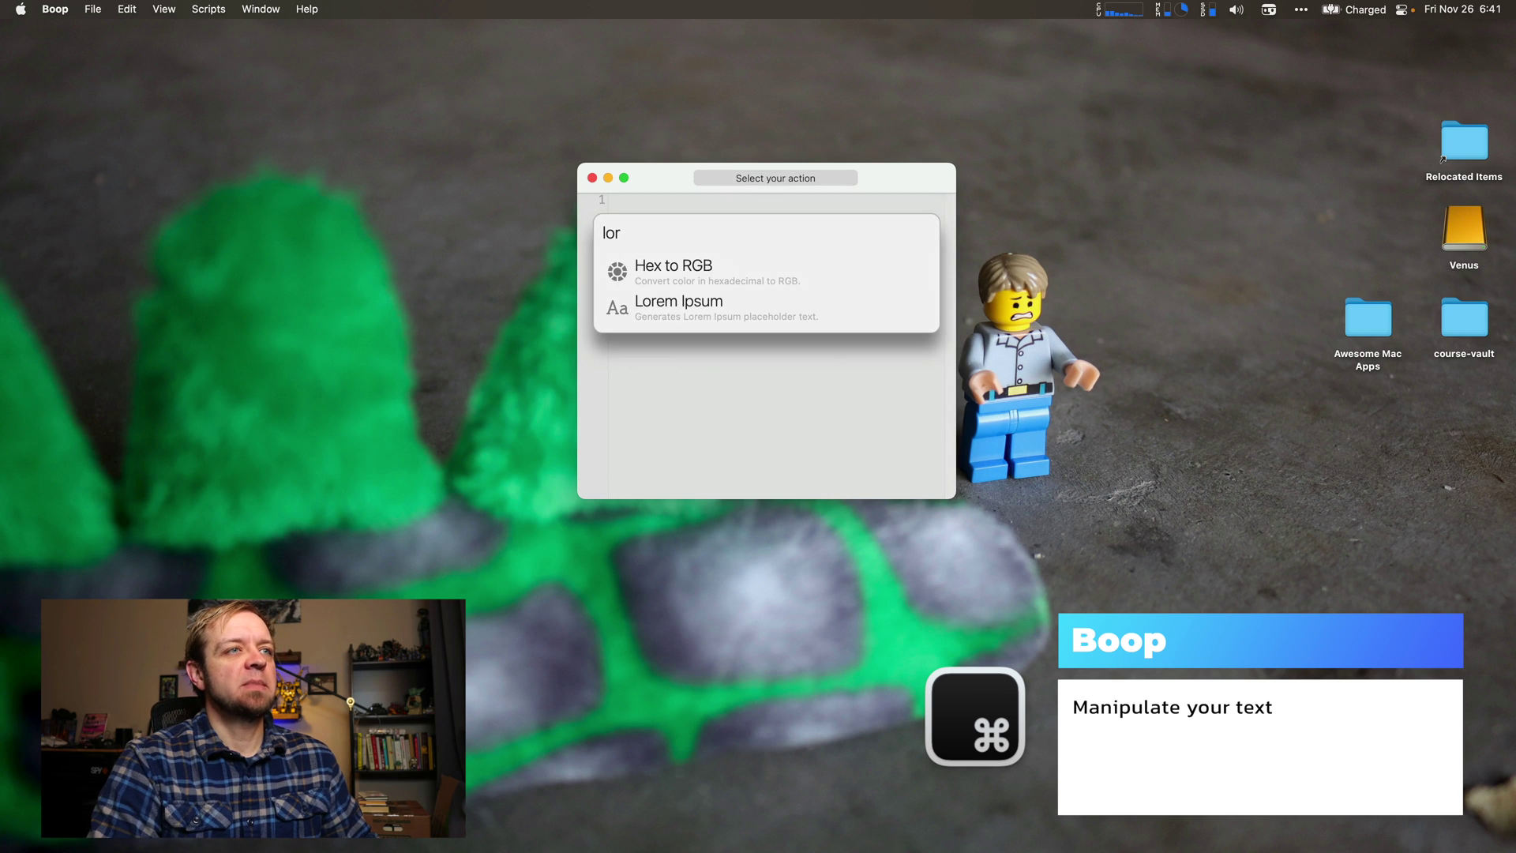
{"action": "key", "text": "Down"}
{"action": "key", "text": "Down"}
{"action": "key", "text": "Return"}
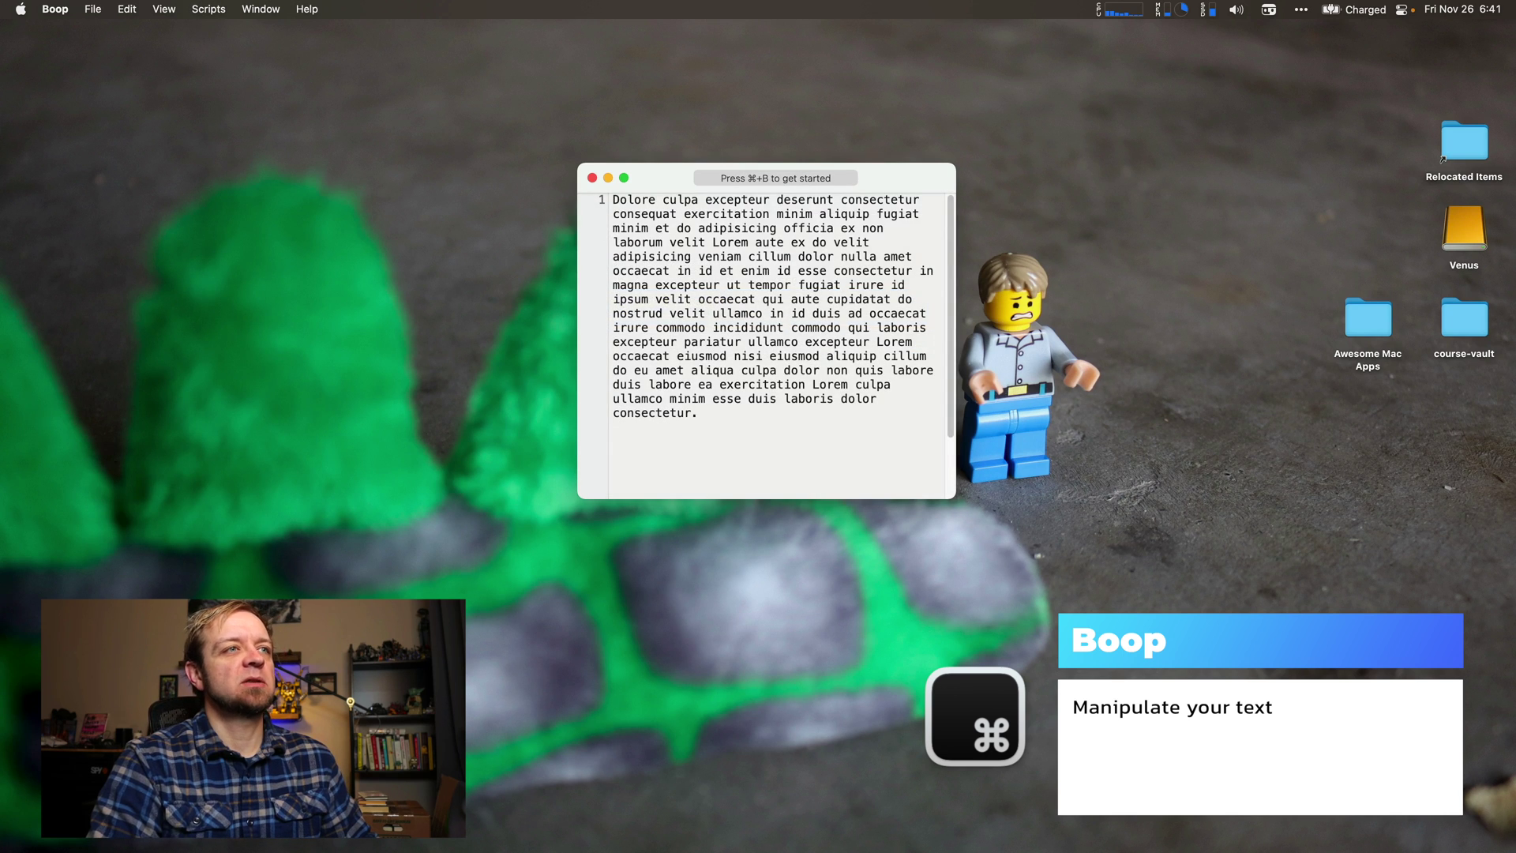
Start new paragraphs after 'enim' and at 'Lorem occaecat', fixing the capitalization.
{"action": "left_click", "coordinate": [778, 271]}
{"action": "type", "text": "."}
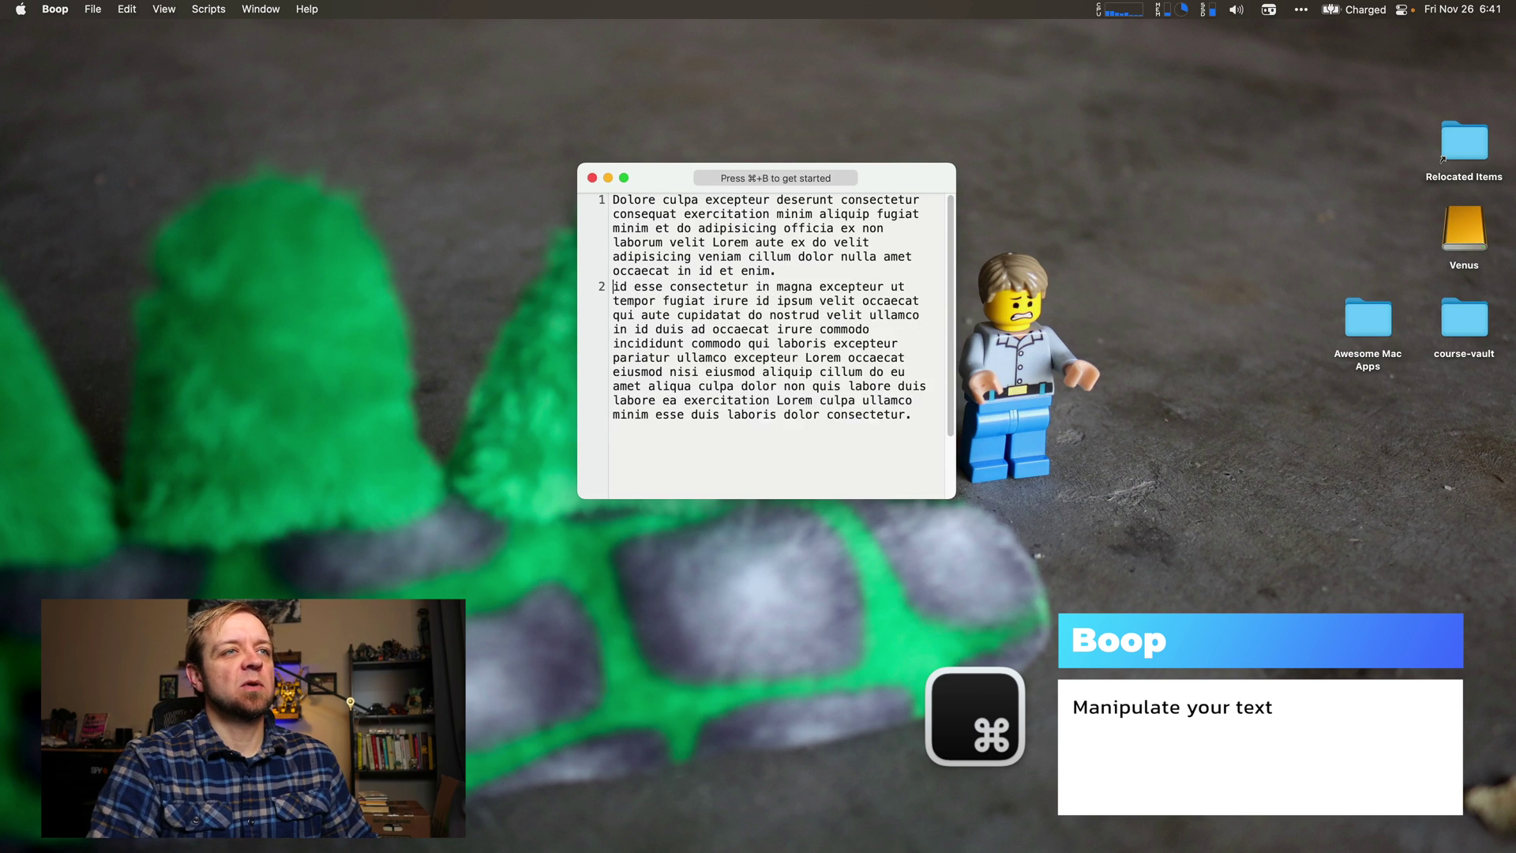
{"action": "key", "text": "Return"}
{"action": "key", "text": "Return"}
{"action": "key", "text": "Delete"}
{"action": "type", "text": "I"}
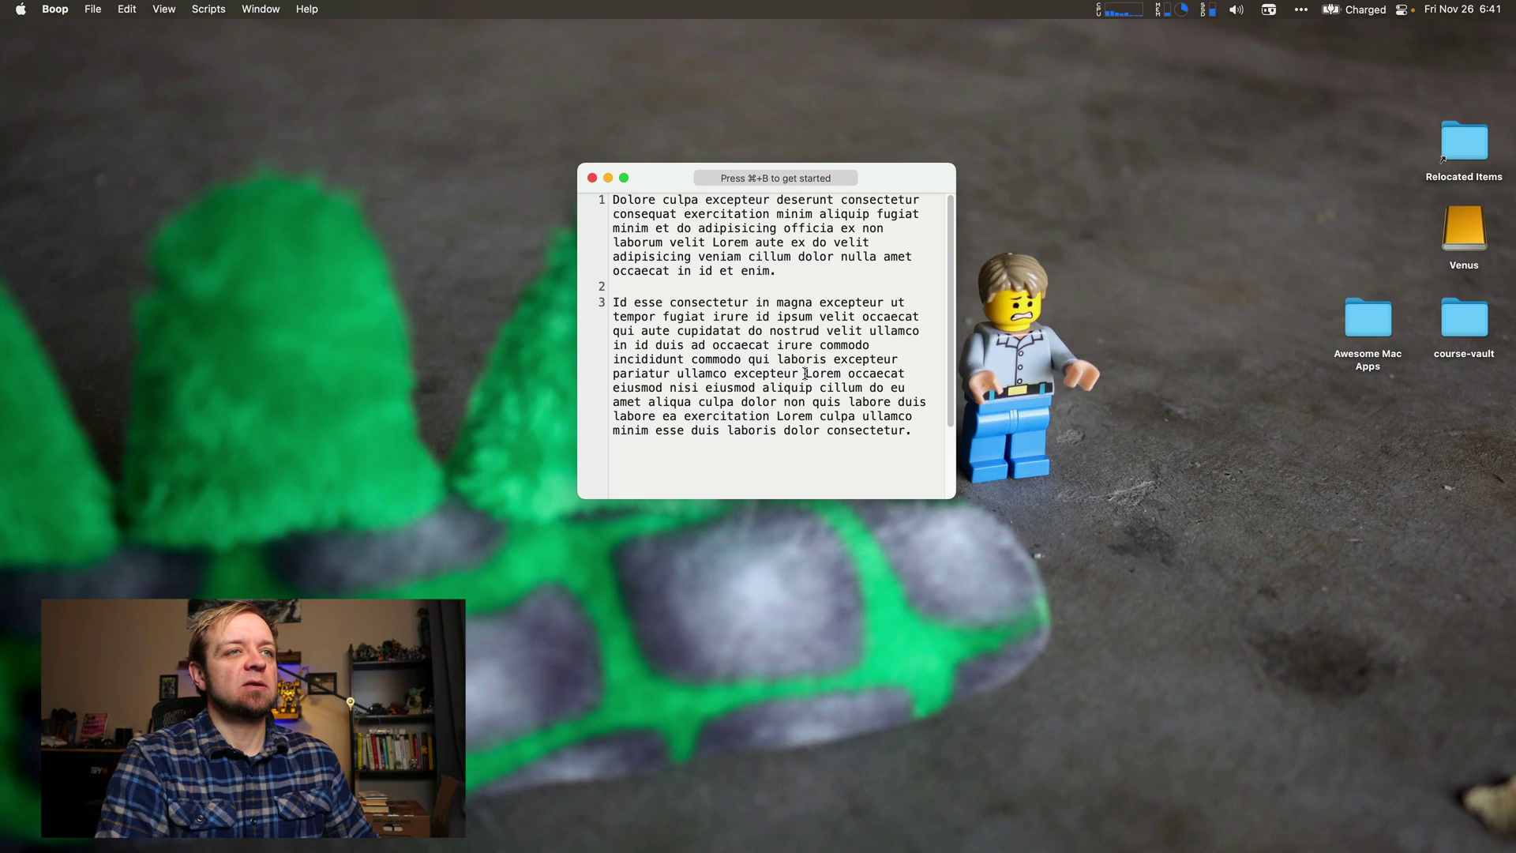
{"action": "left_click", "coordinate": [805, 374]}
{"action": "key", "text": "BackSpace"}
{"action": "type", "text": "."}
{"action": "key", "text": "Return"}
{"action": "key", "text": "Return"}
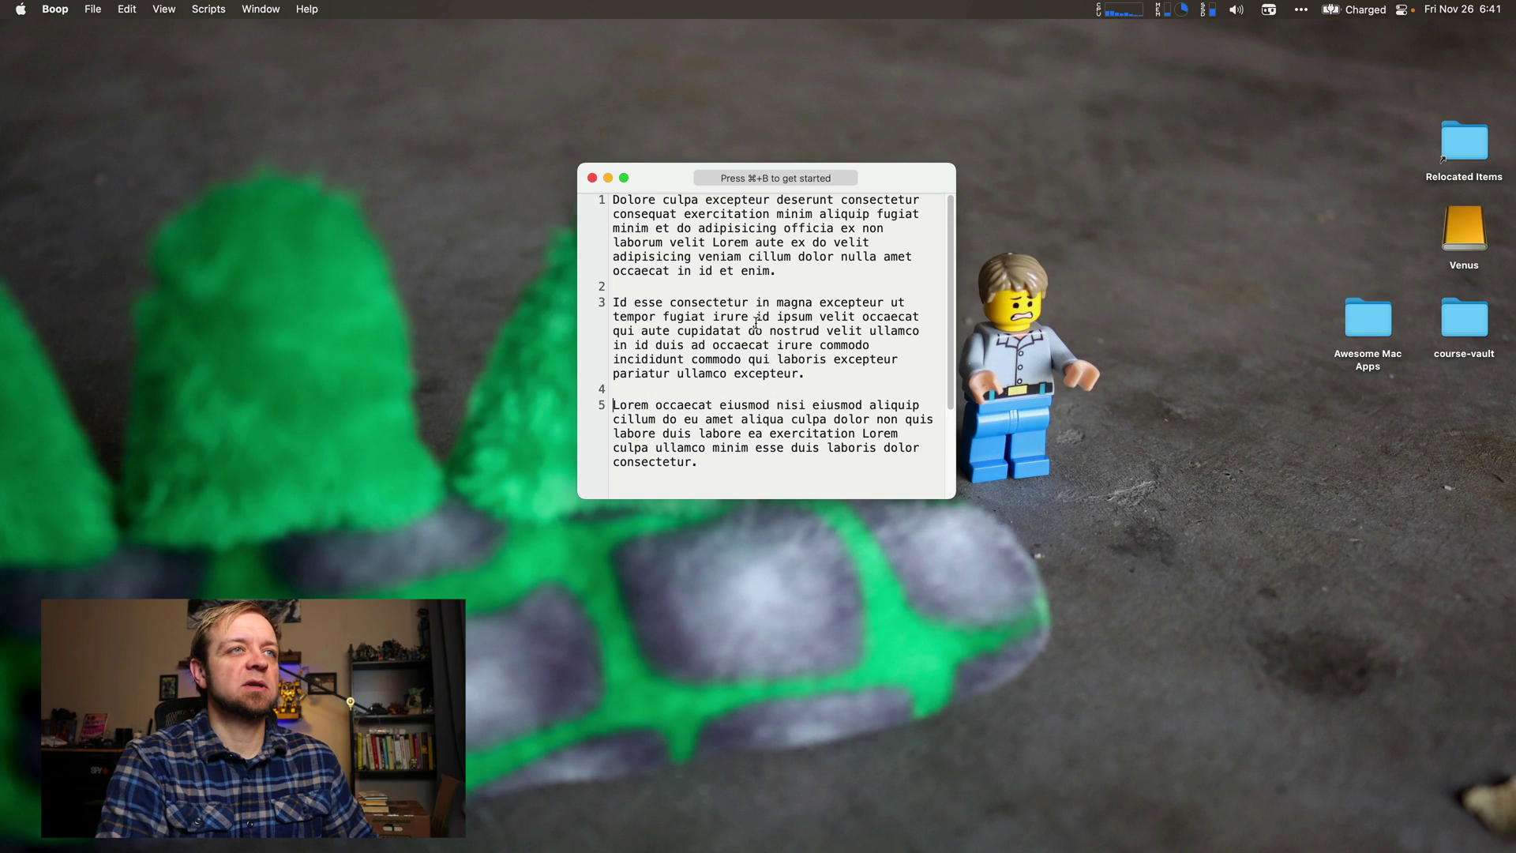
Convert the whole text to uppercase with the Upcase action.
{"action": "key", "text": "super+b"}
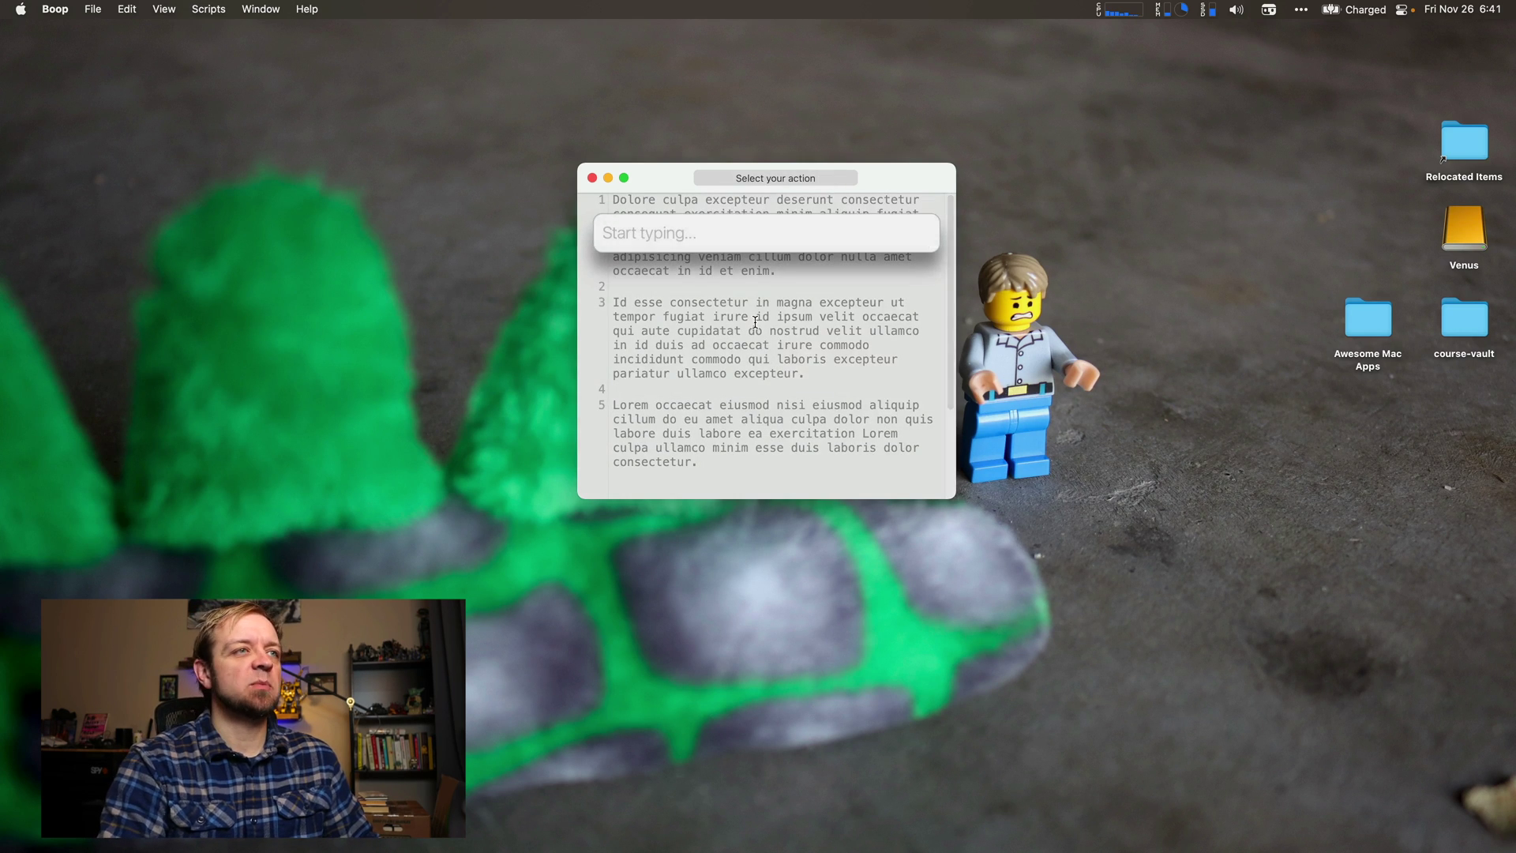
{"action": "type", "text": "ti"}
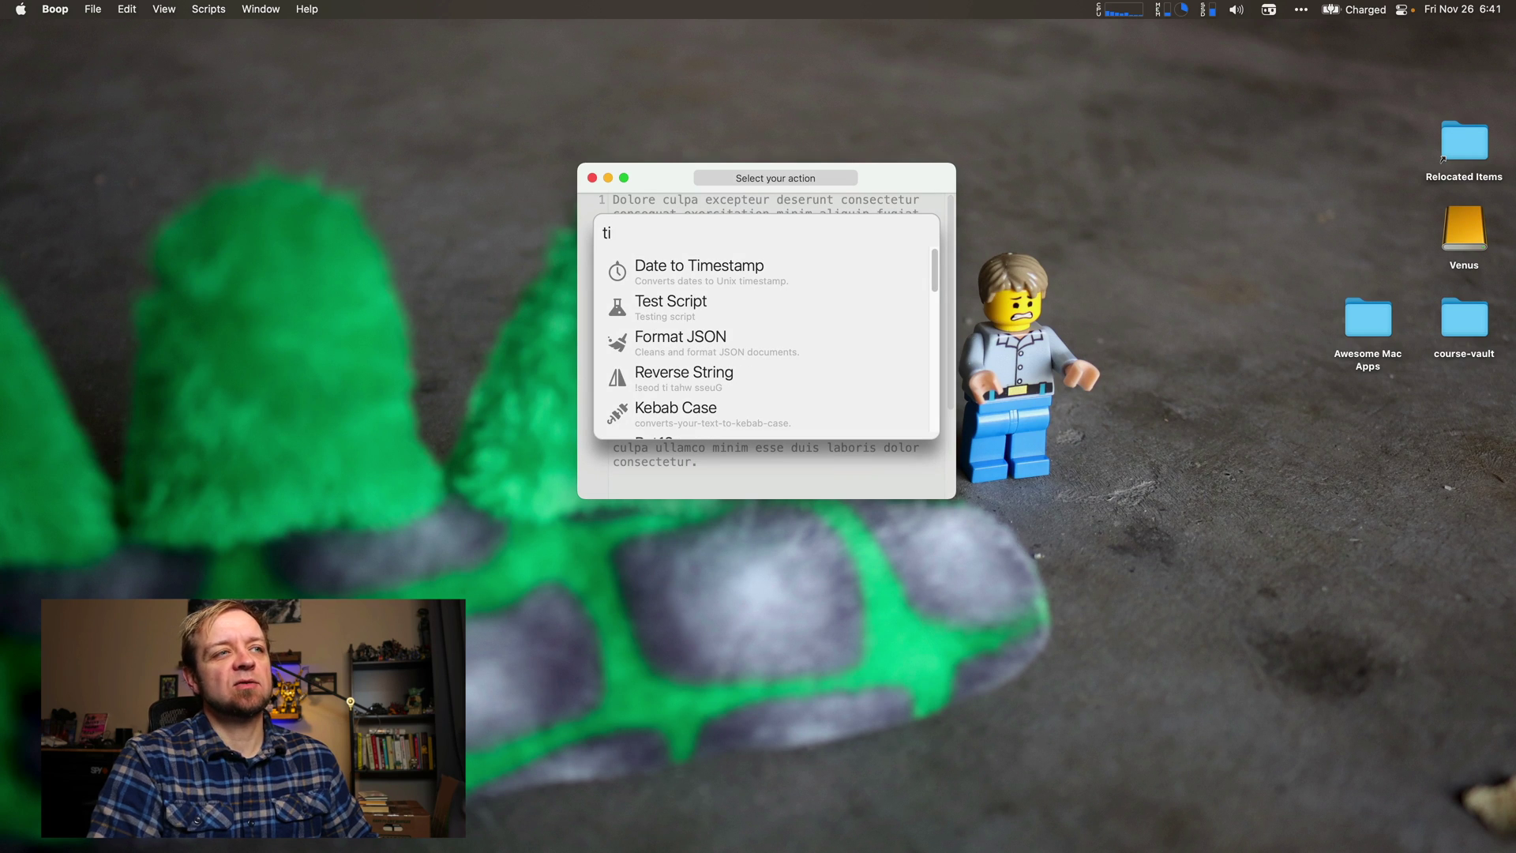
{"action": "key", "text": "Down"}
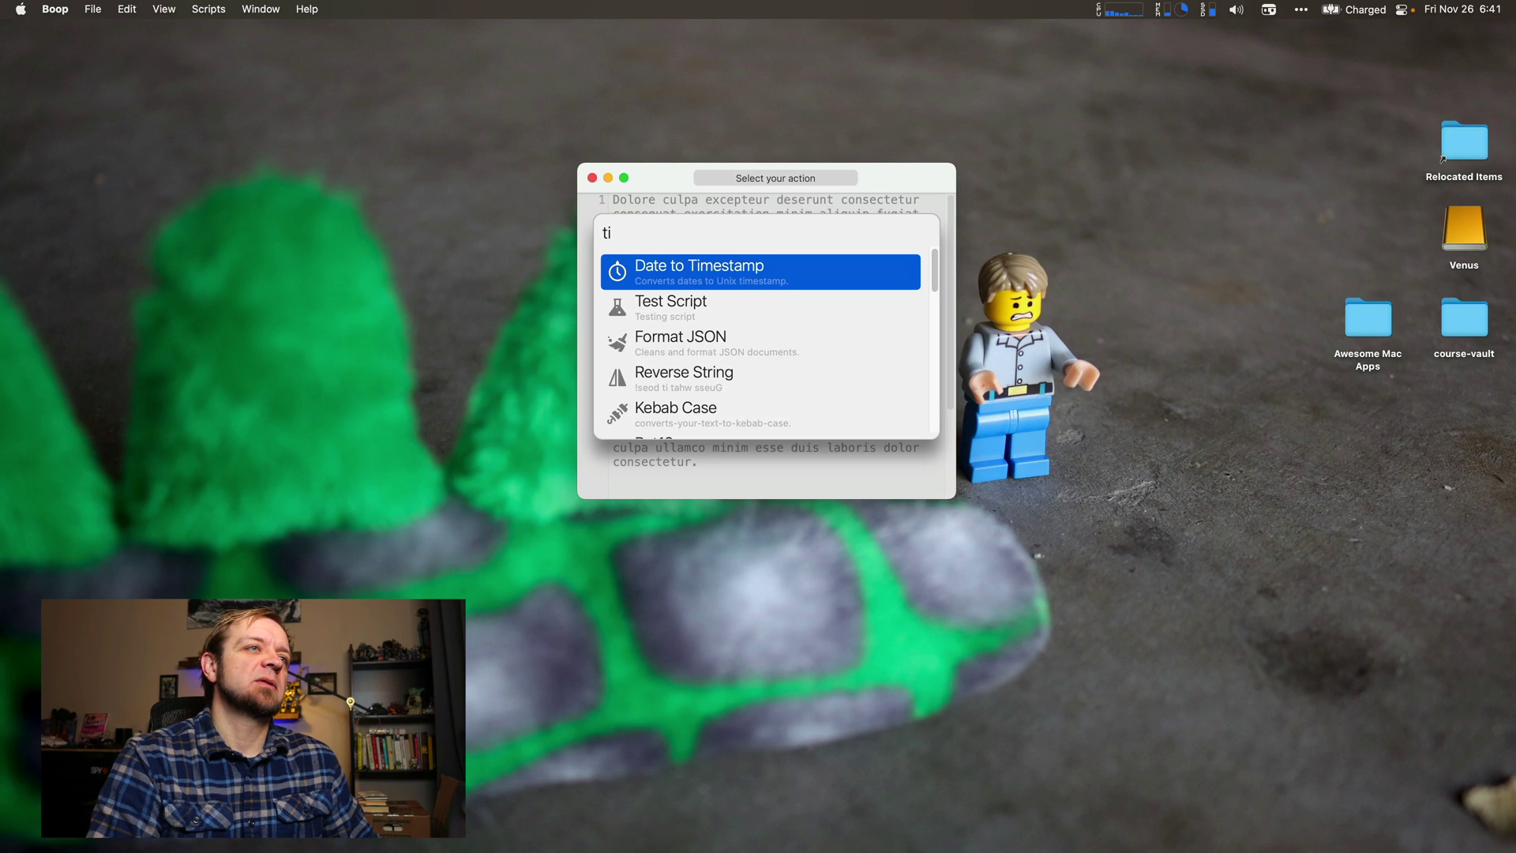
{"action": "key", "text": "Up"}
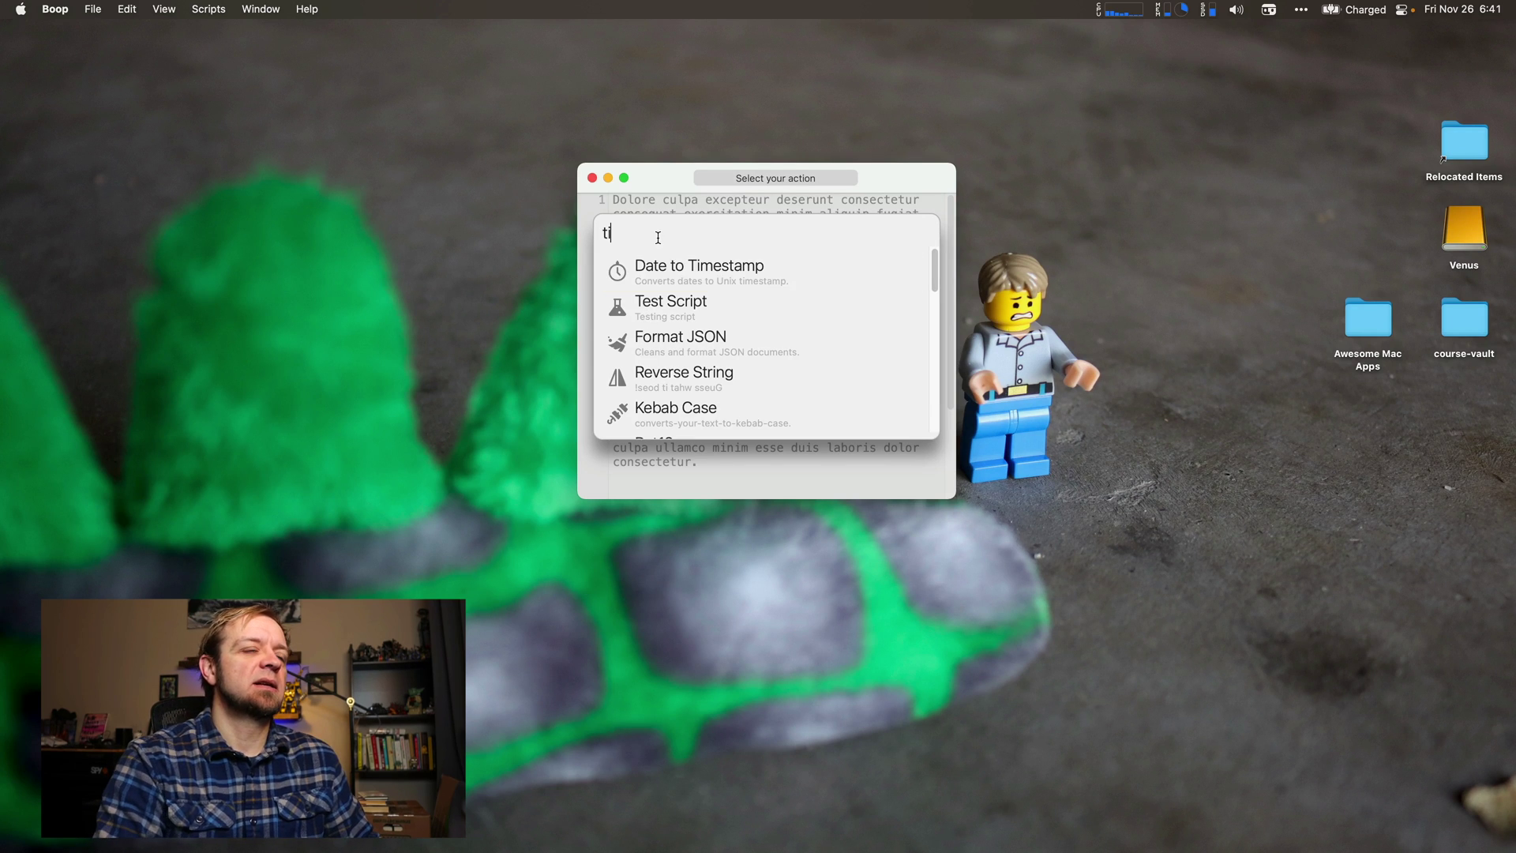
{"action": "type", "text": "t"}
{"action": "key", "text": "BackSpace"}
{"action": "key", "text": "BackSpace"}
{"action": "key", "text": "BackSpace"}
{"action": "type", "text": "cas"}
{"action": "key", "text": "Down"}
{"action": "key", "text": "Return"}
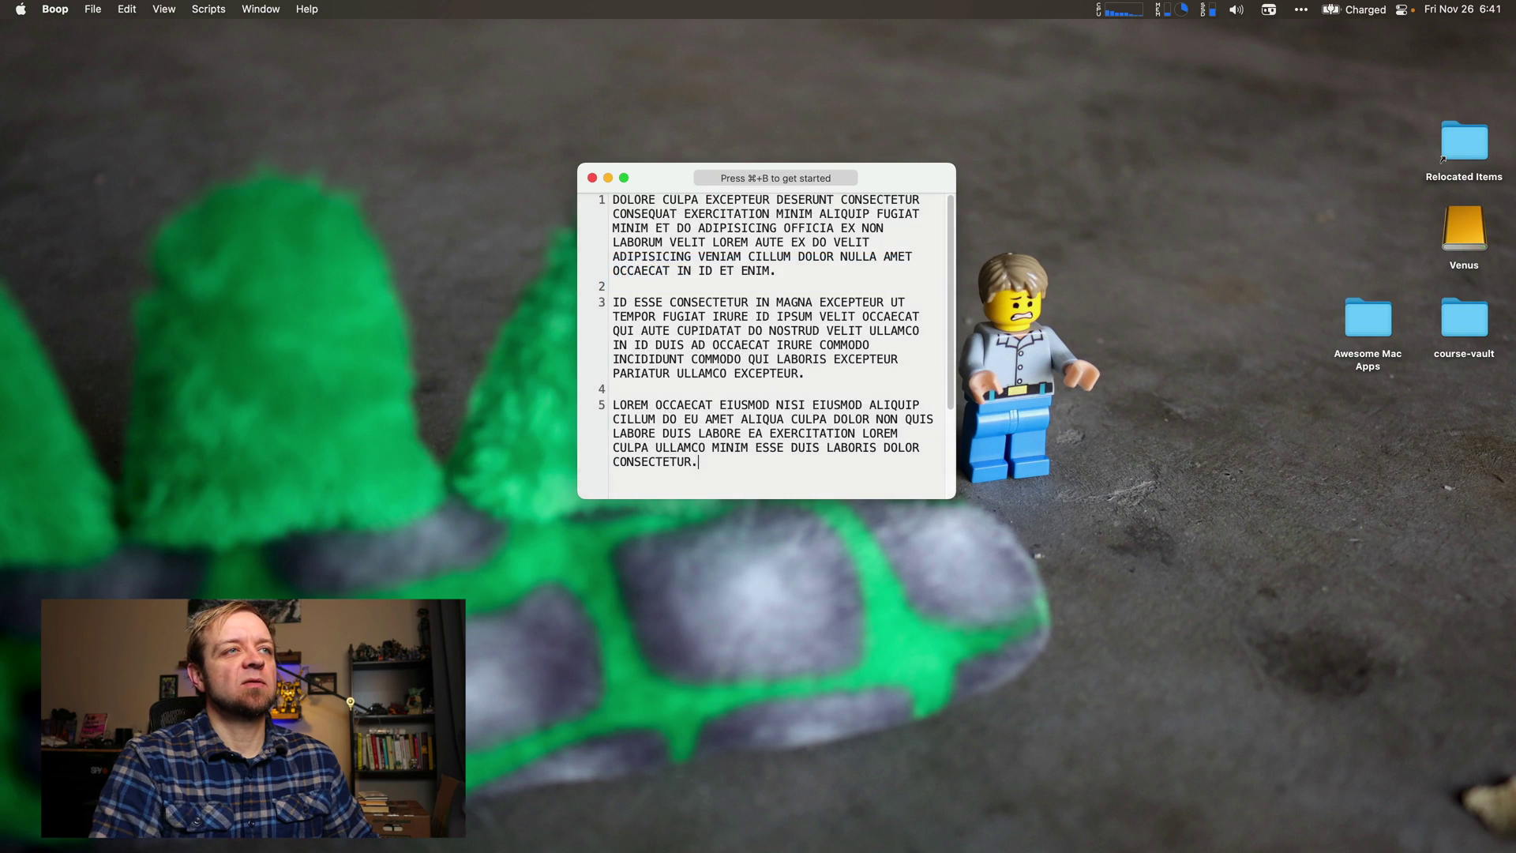
Apply Sponge Case to the text, then search the action picker for 'ph'.
{"action": "key", "text": "super+b"}
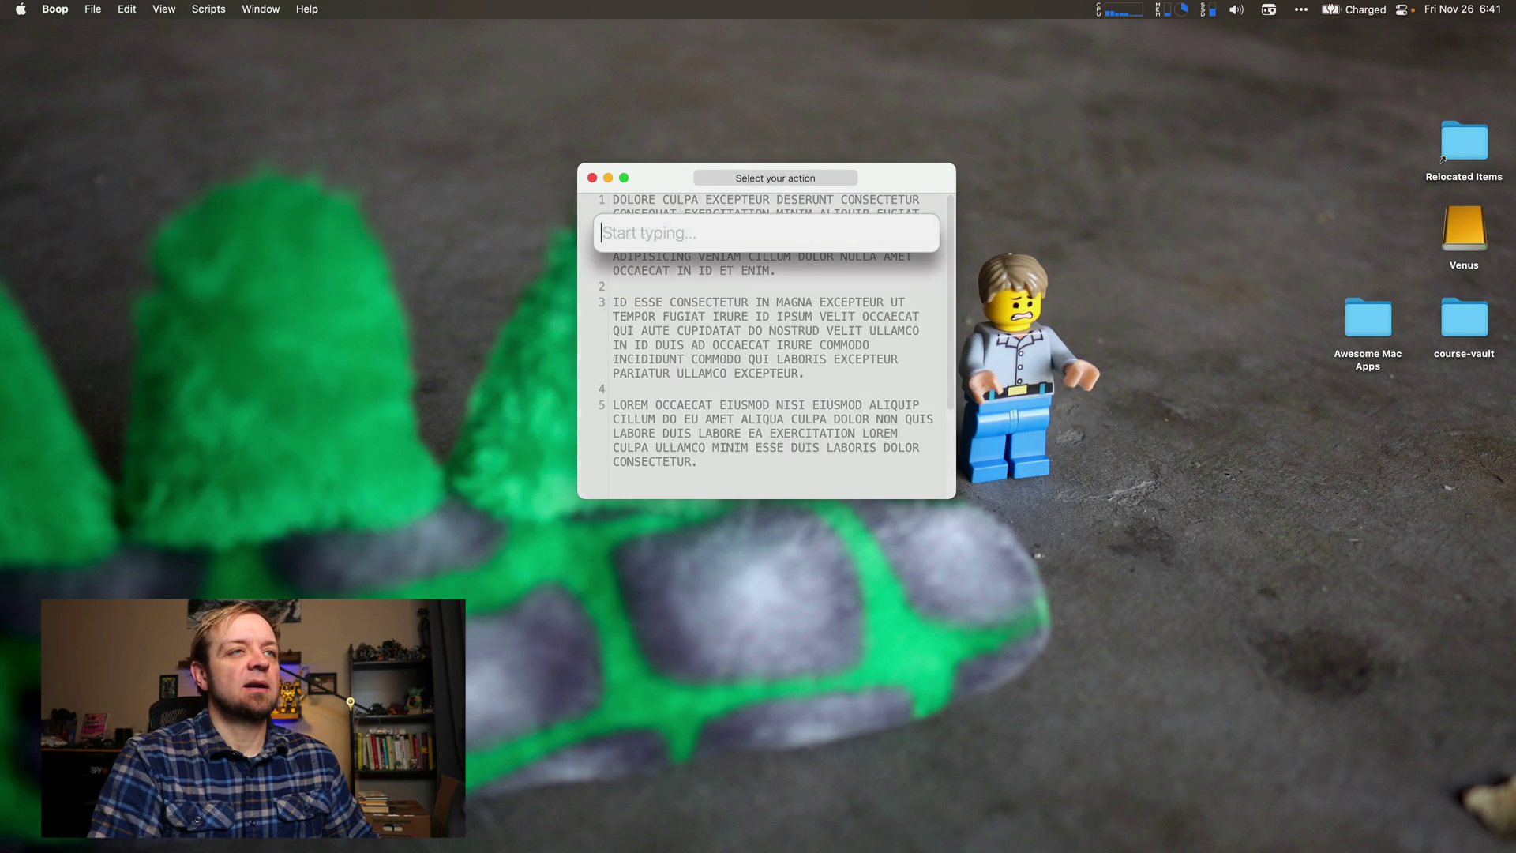
{"action": "type", "text": "case"}
{"action": "key", "text": "Down"}
{"action": "key", "text": "Down"}
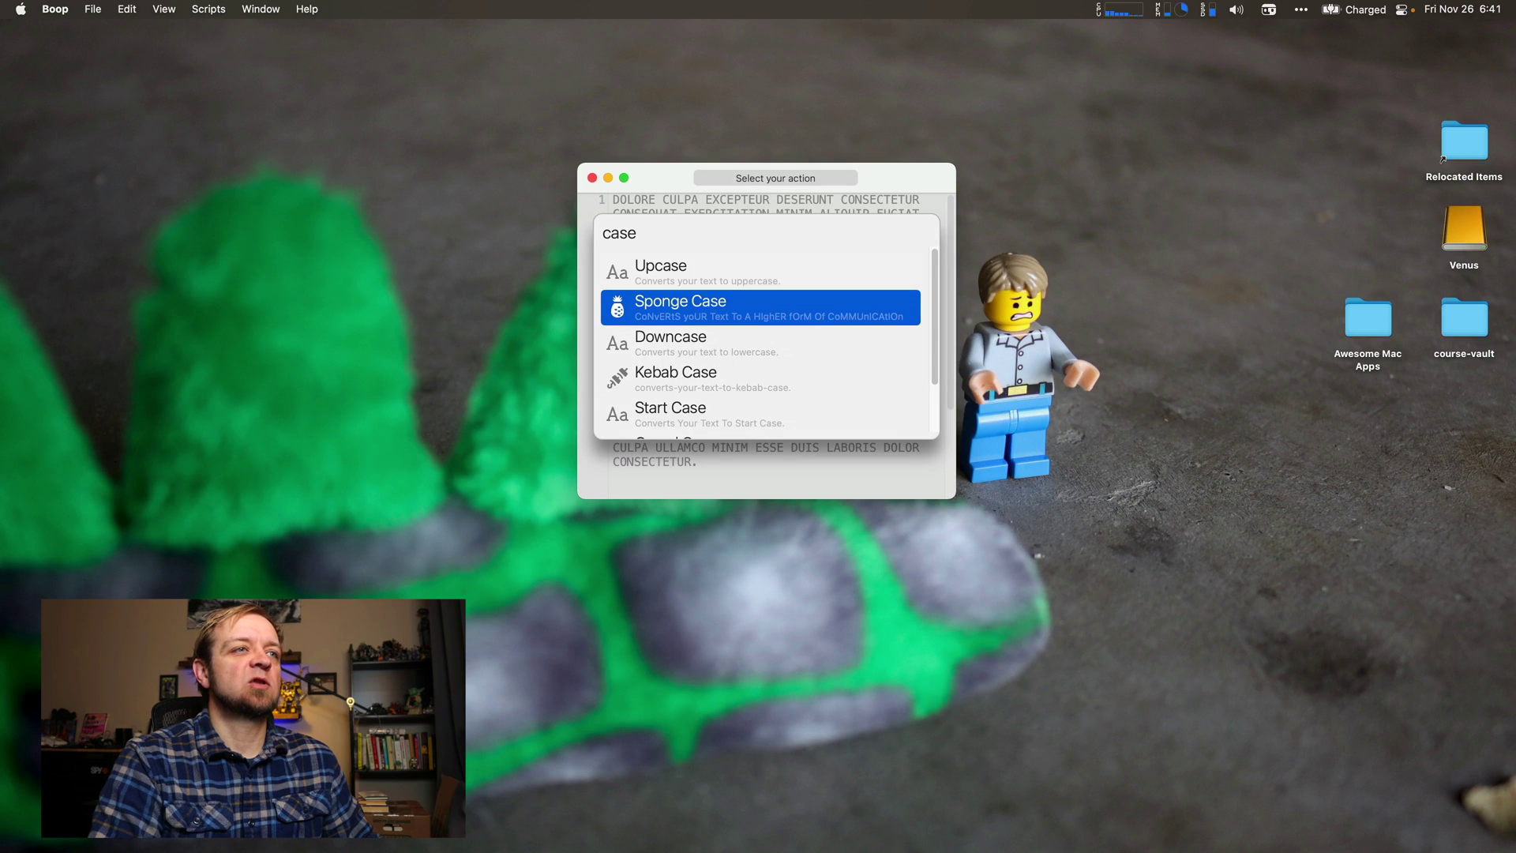
{"action": "key", "text": "Return"}
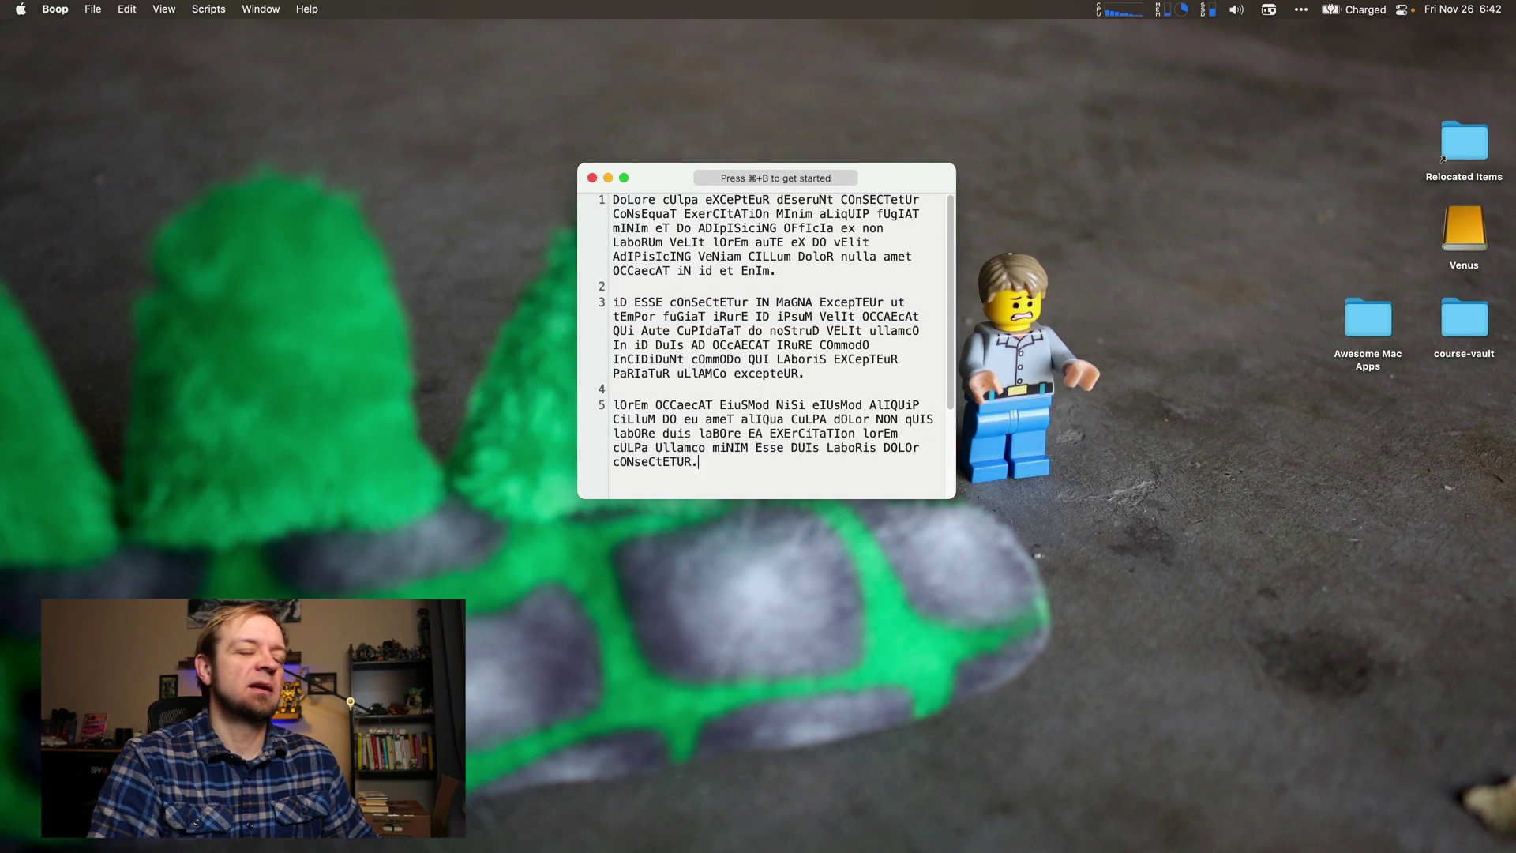
{"action": "key", "text": "super+b"}
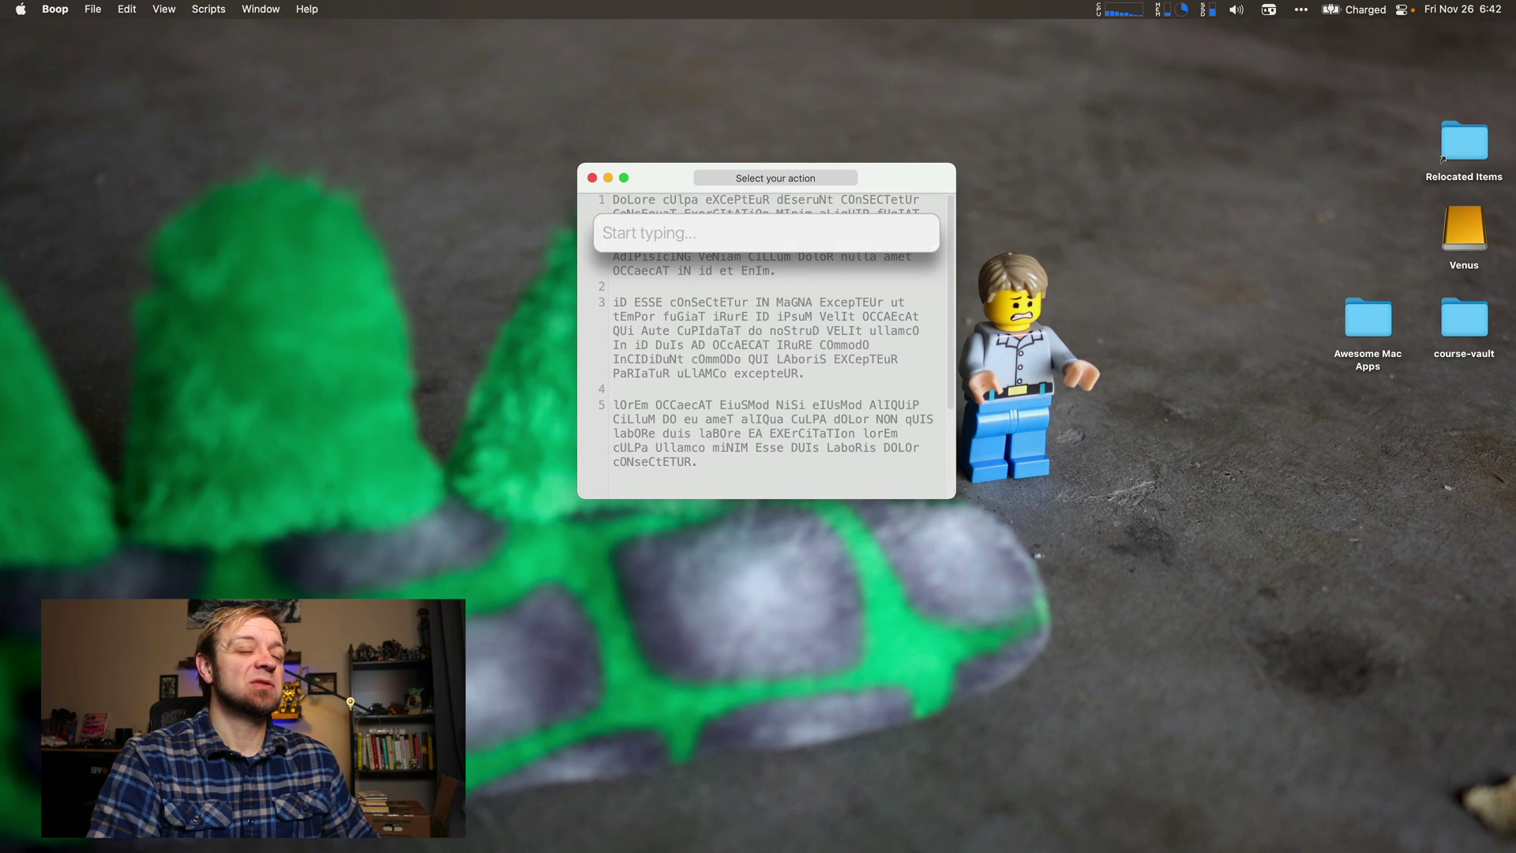
{"action": "type", "text": "ph"}
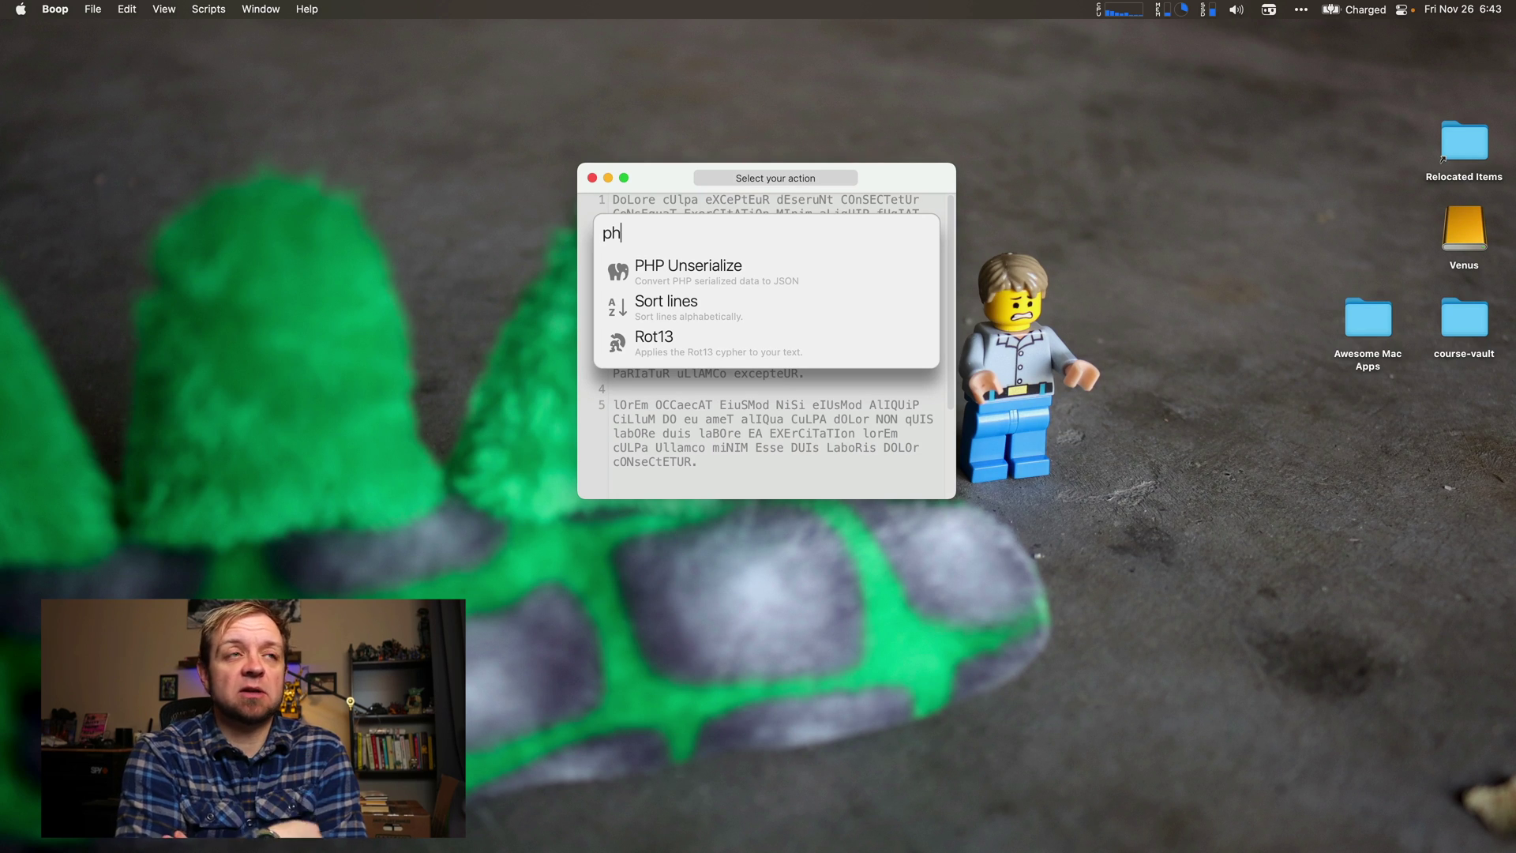
Launch DaisyDisk from Alfred and scan Macintosh HD.
{"action": "key", "text": "super+h"}
{"action": "key", "text": "alt+space"}
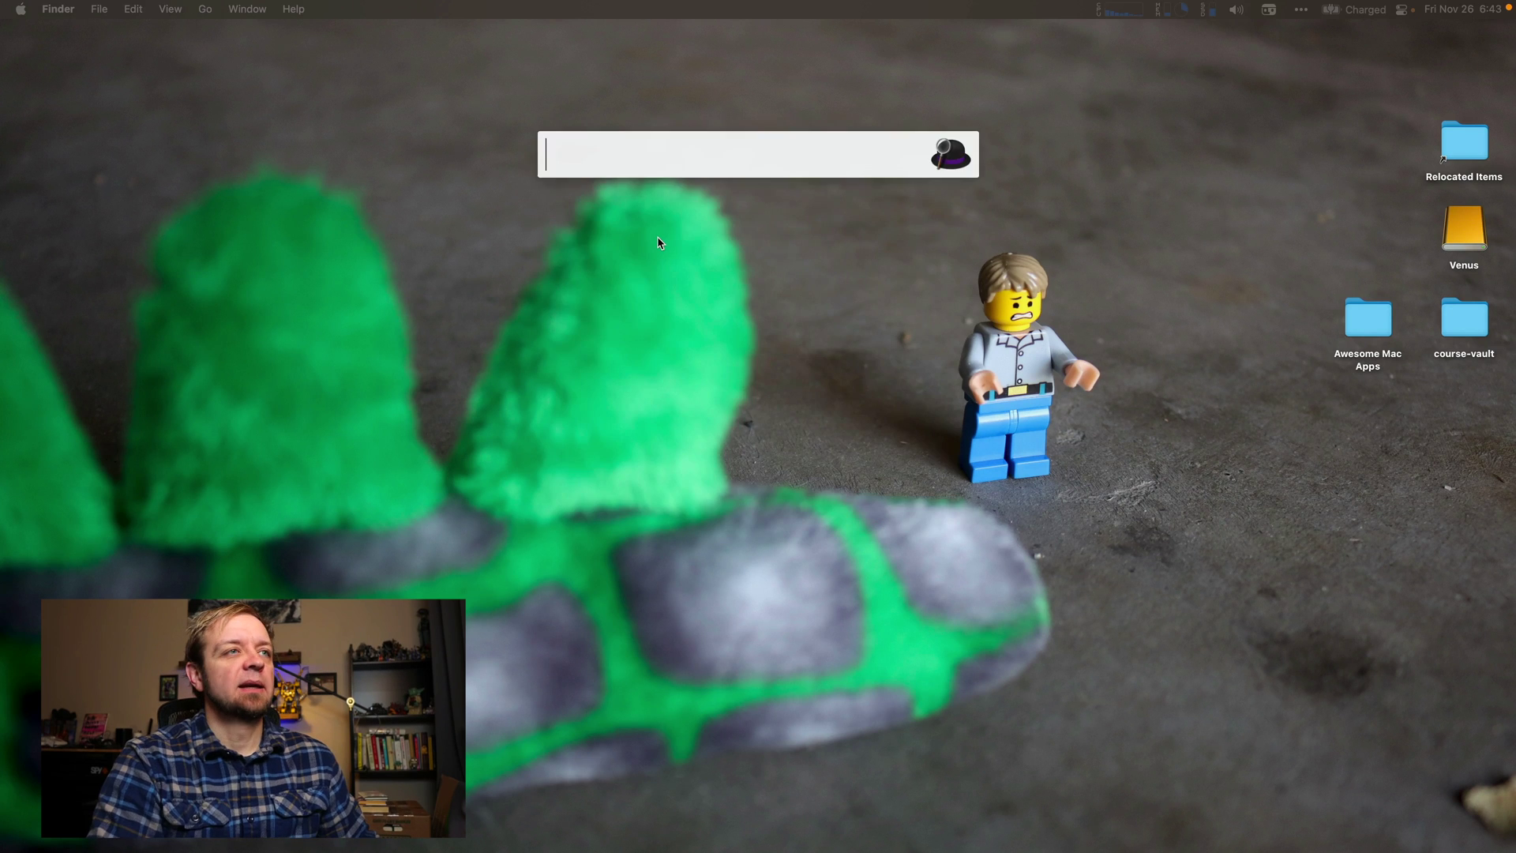
{"action": "type", "text": "dai"}
{"action": "key", "text": "Return"}
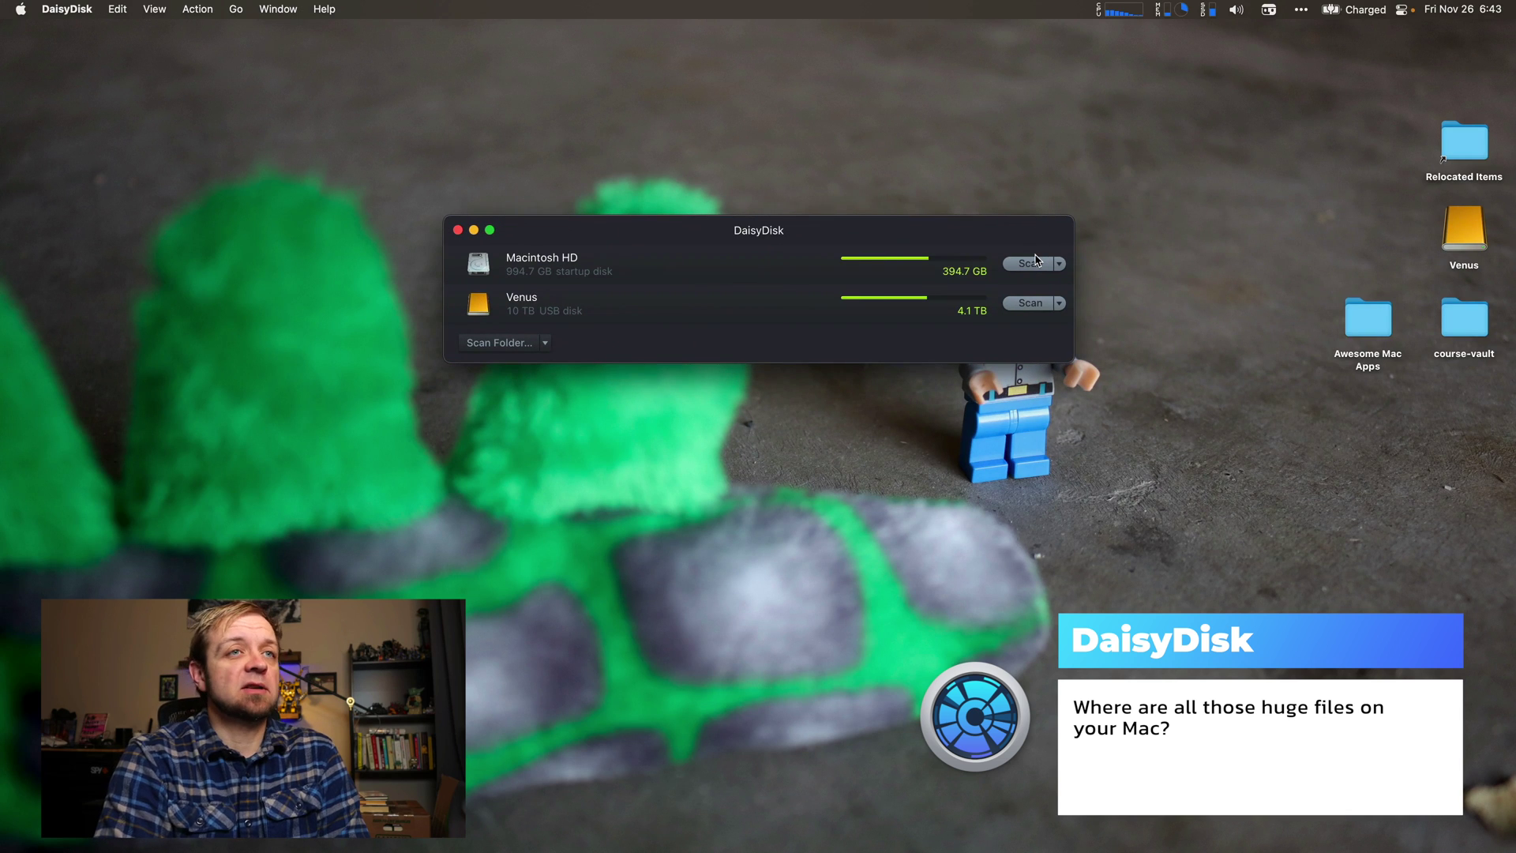
{"action": "left_click", "coordinate": [1036, 263]}
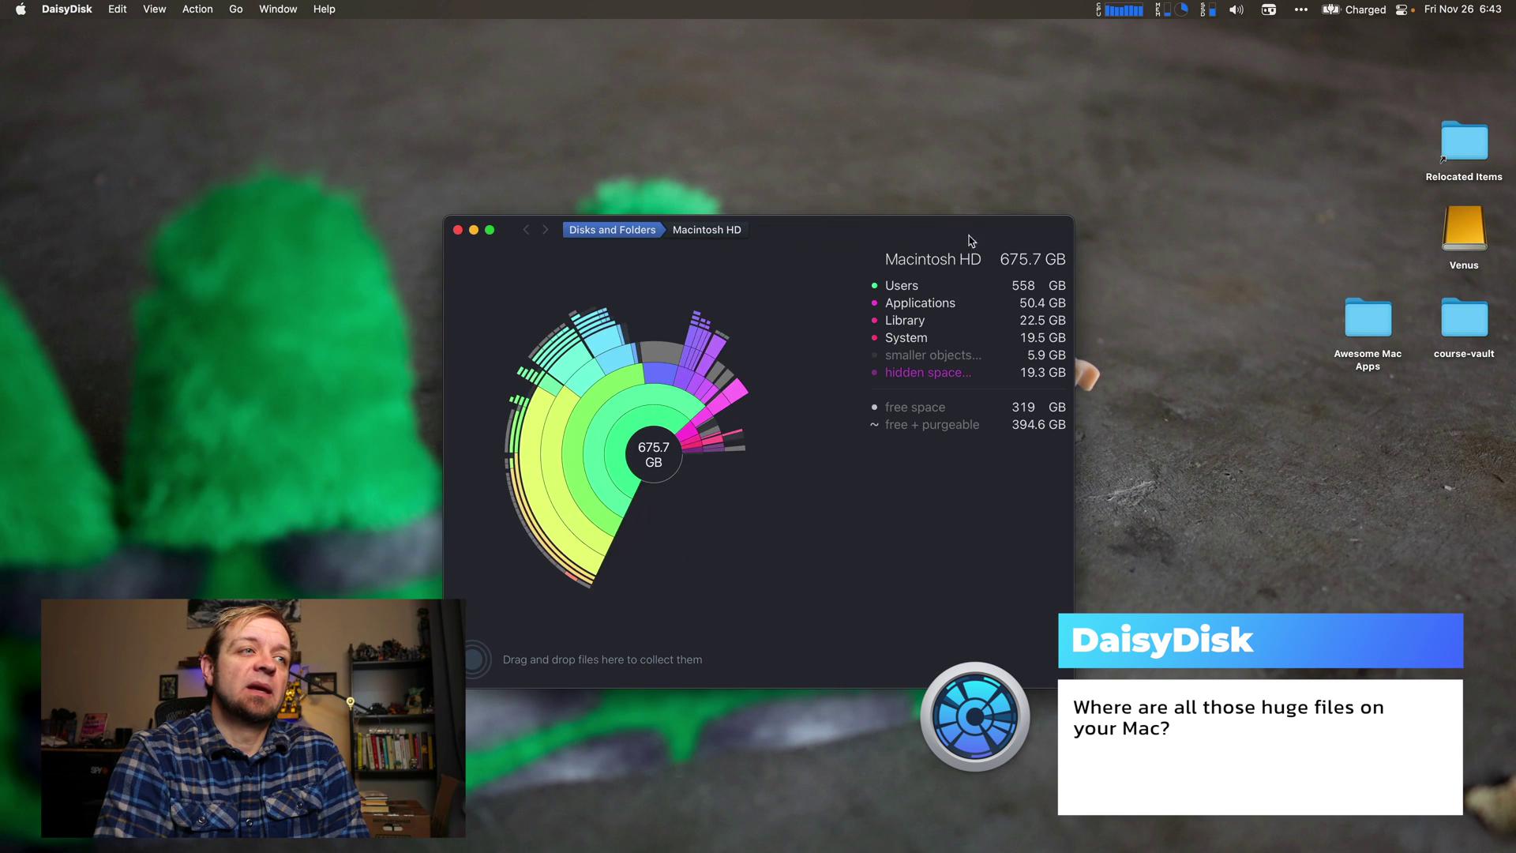
{"action": "left_click_drag", "start_coordinate": [945, 234], "coordinate": [965, 142]}
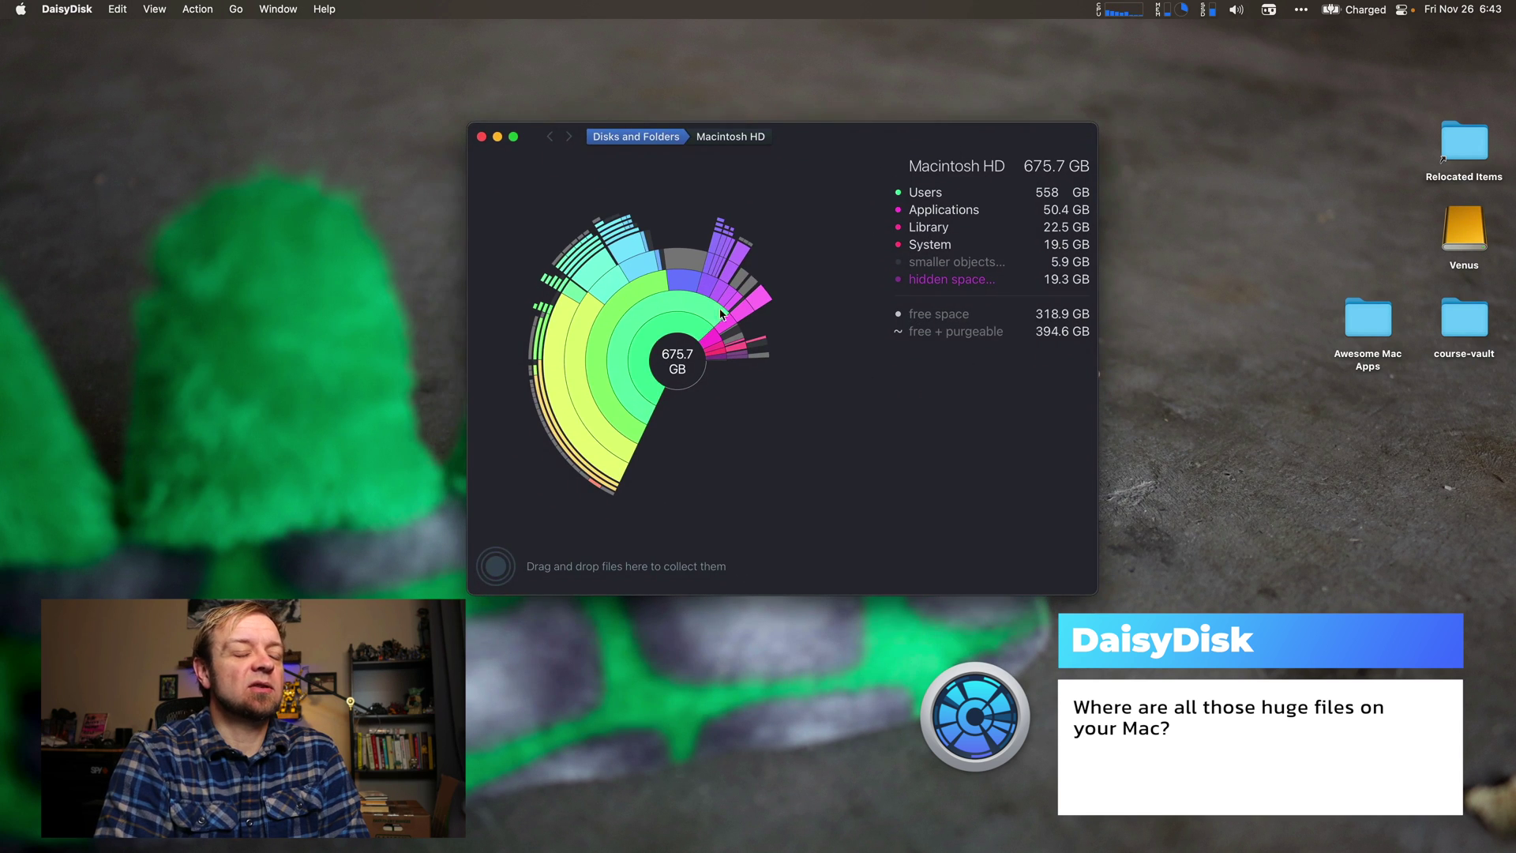
Drill through Users, home, Library and Mobile Documents to iCloud Drive (262.4 GB).
{"action": "left_click", "coordinate": [688, 319]}
{"action": "left_click", "coordinate": [674, 317]}
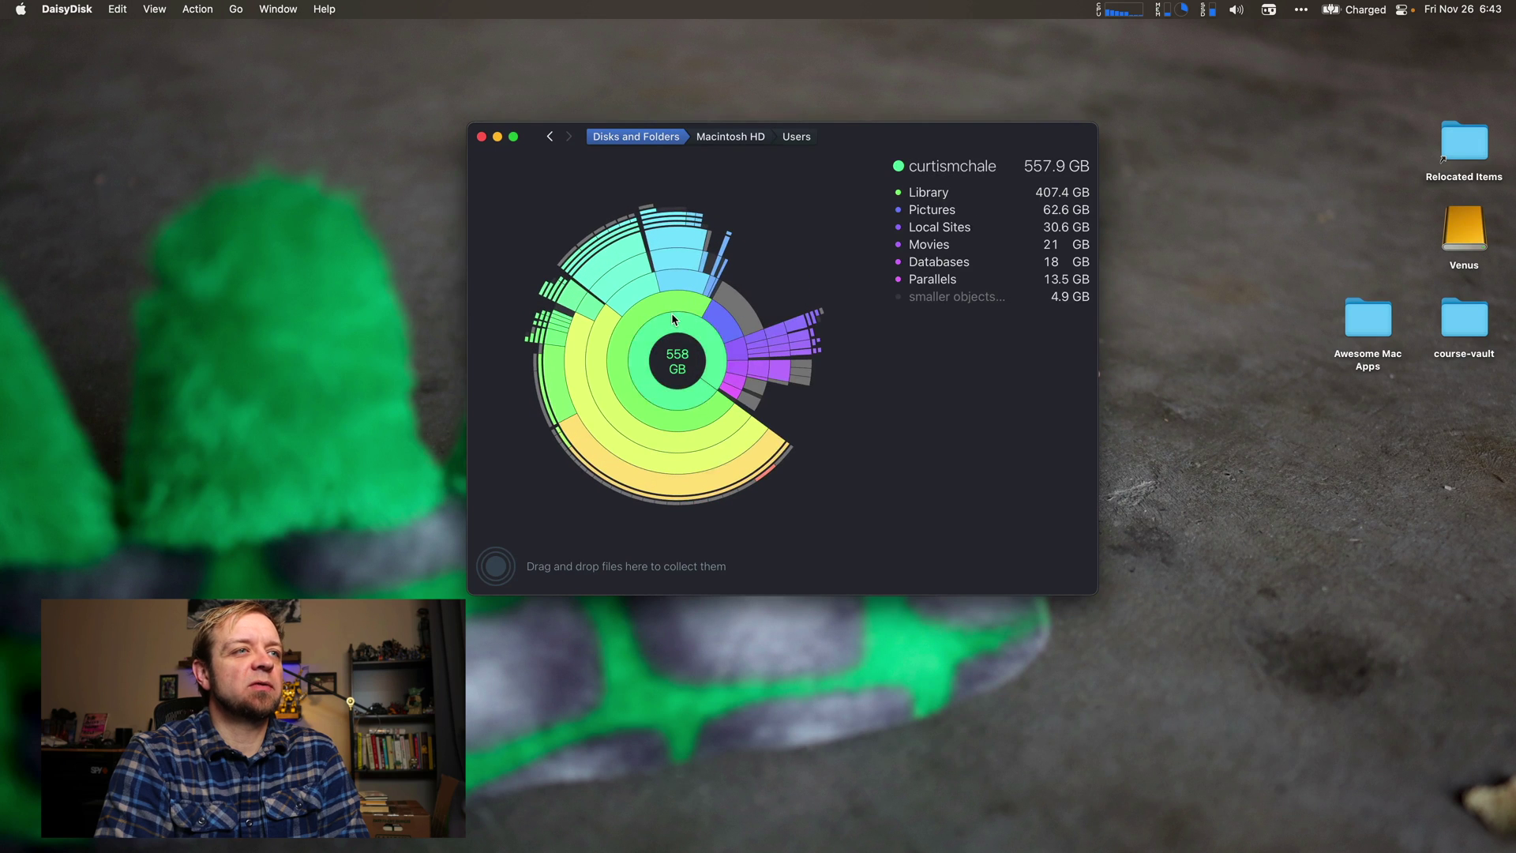
{"action": "left_click", "coordinate": [659, 371]}
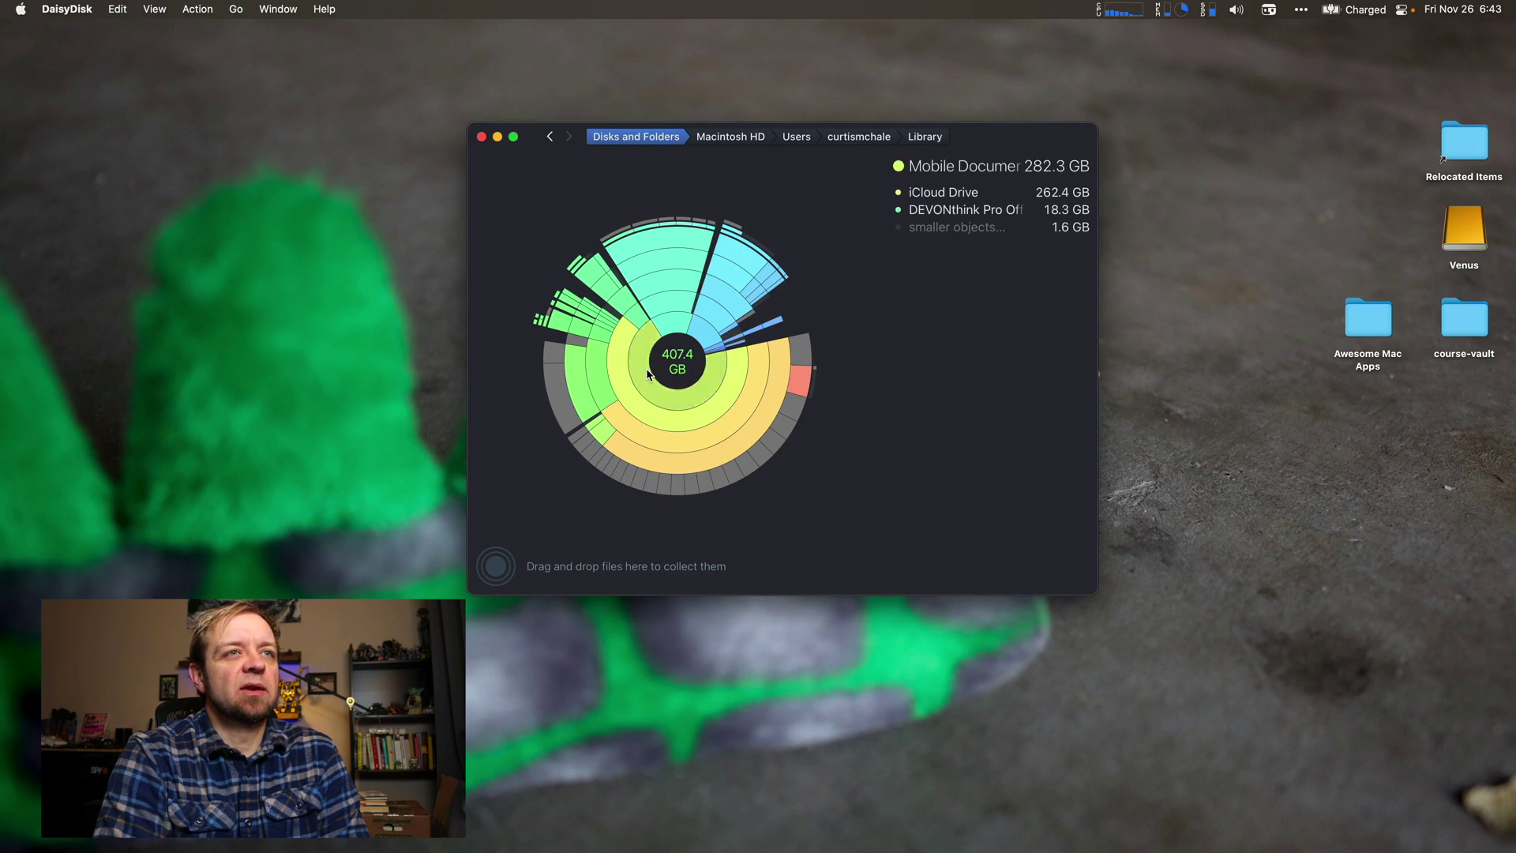
{"action": "left_click", "coordinate": [649, 372]}
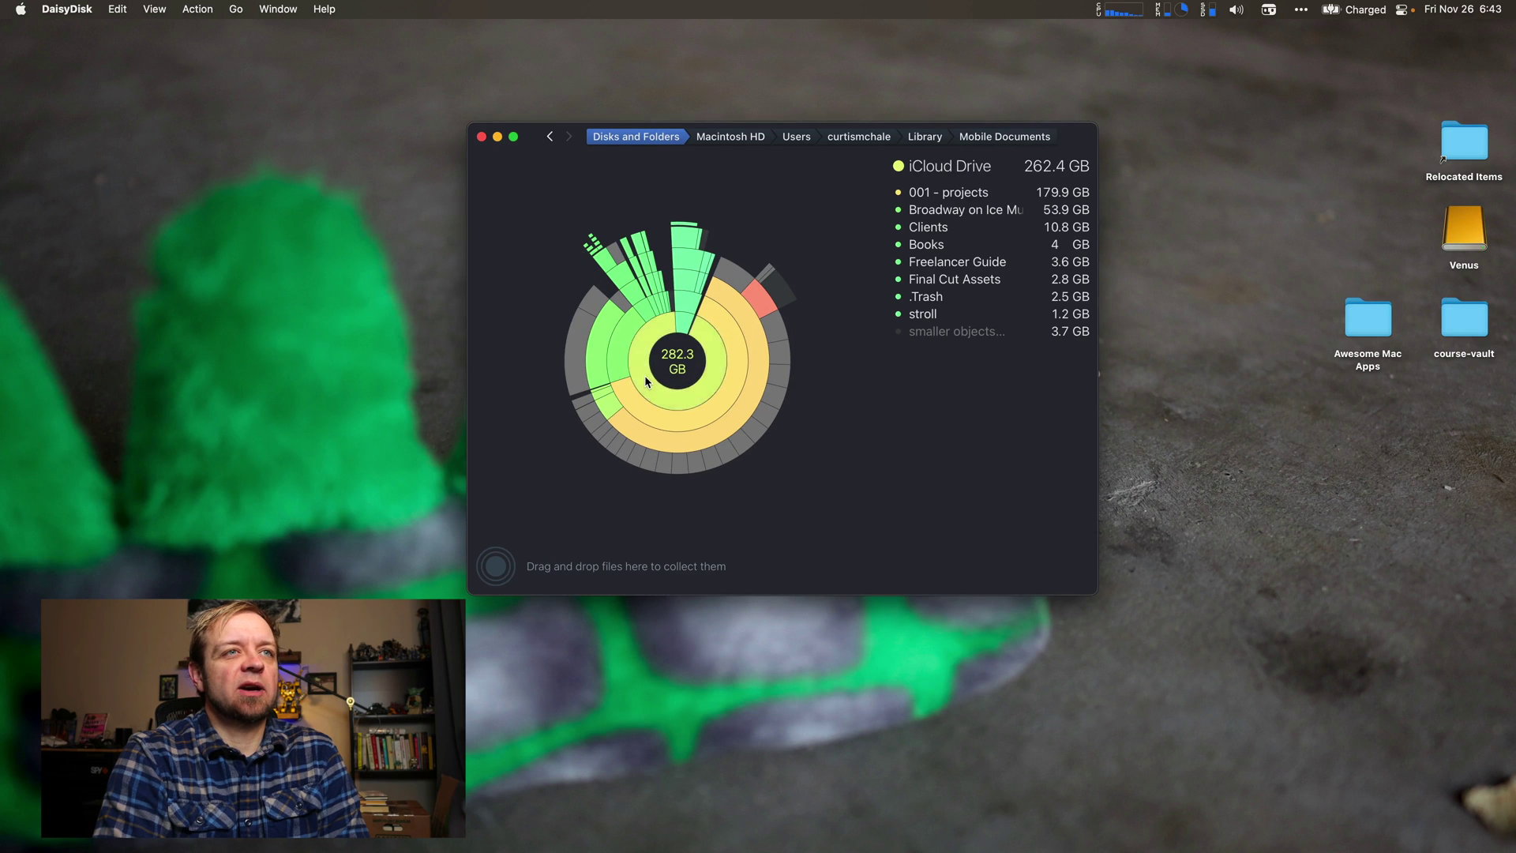
{"action": "left_click", "coordinate": [646, 376]}
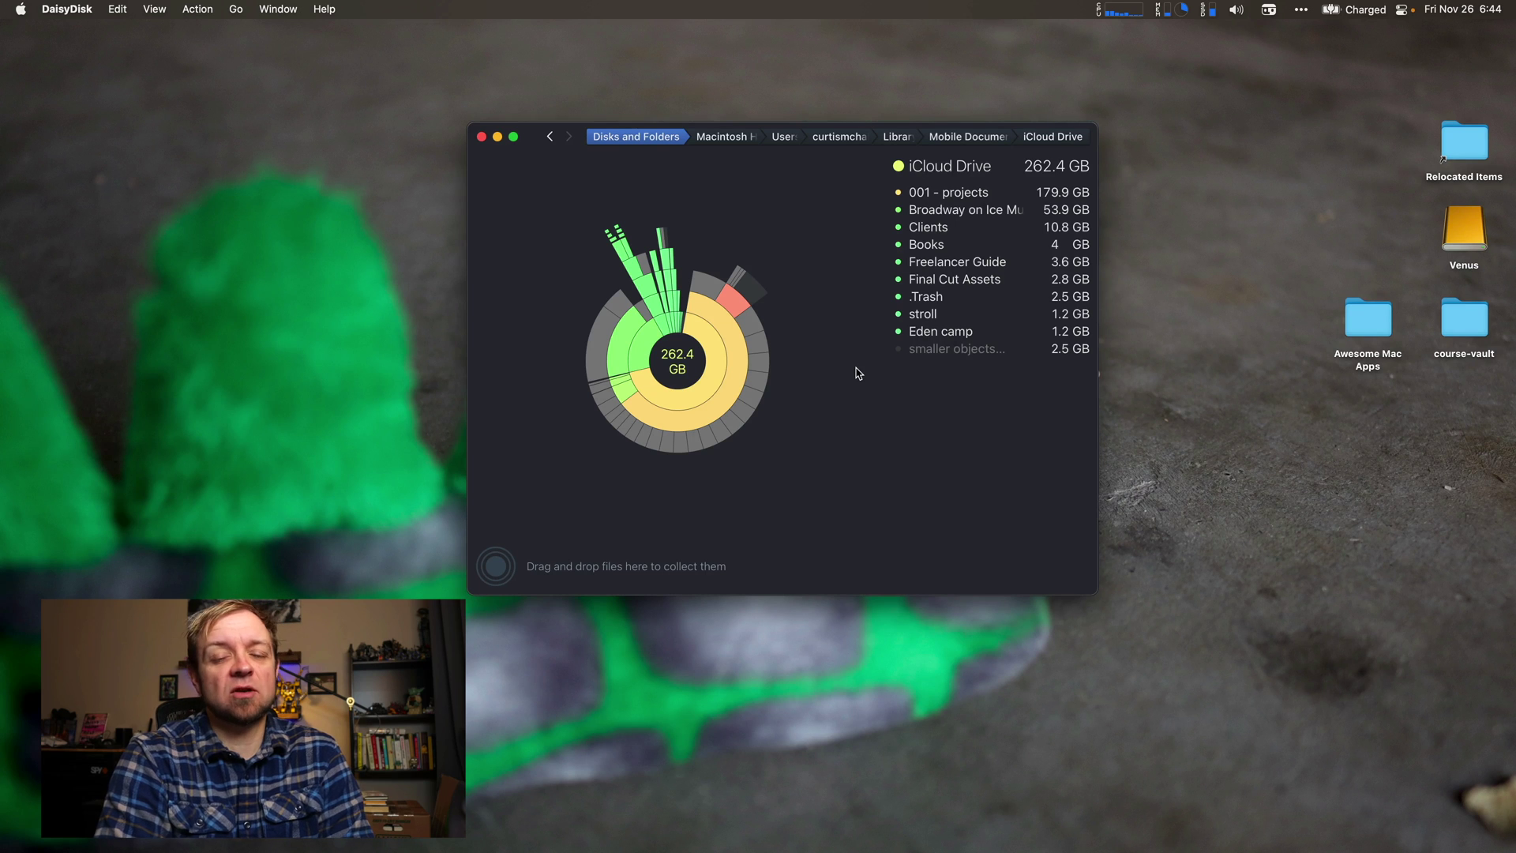
Quit DaisyDisk, search Alfred for 'boo' and dismiss it, then open Alfred Preferences.
{"action": "key", "text": "super+q"}
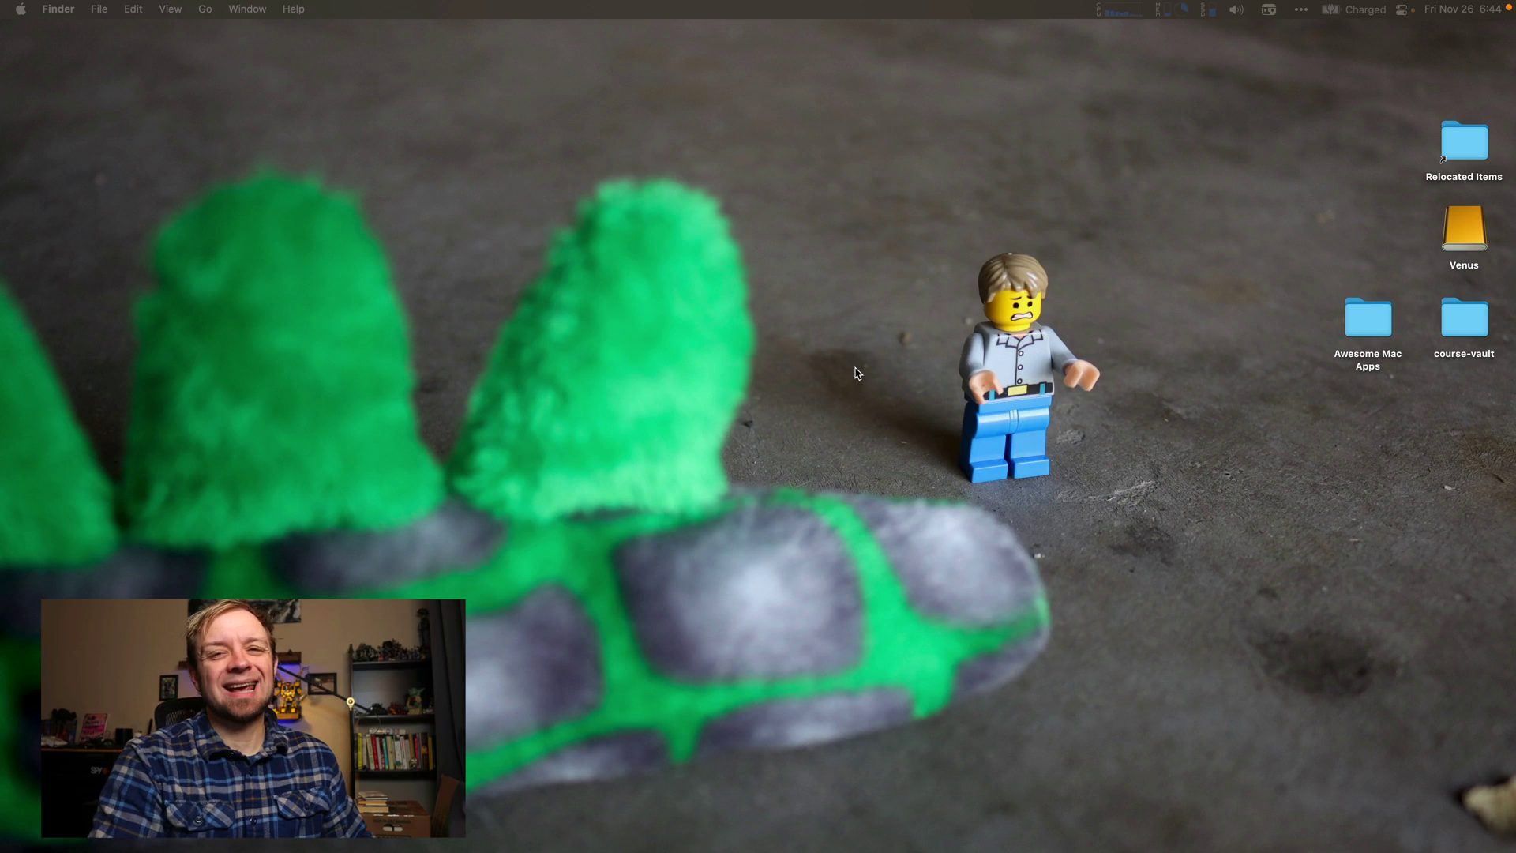
{"action": "key", "text": "alt+space"}
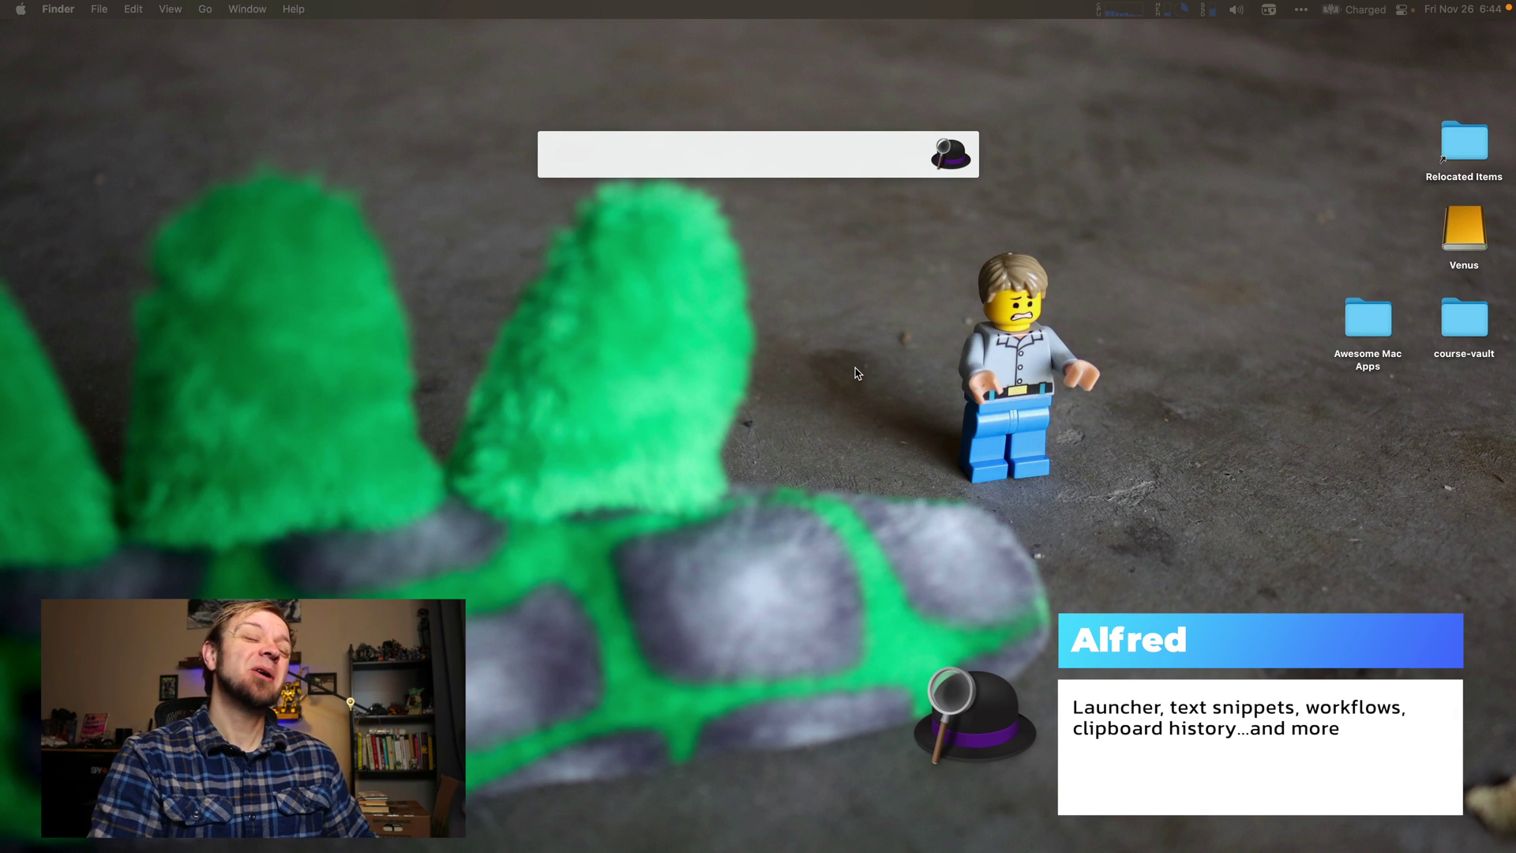
{"action": "type", "text": "boo"}
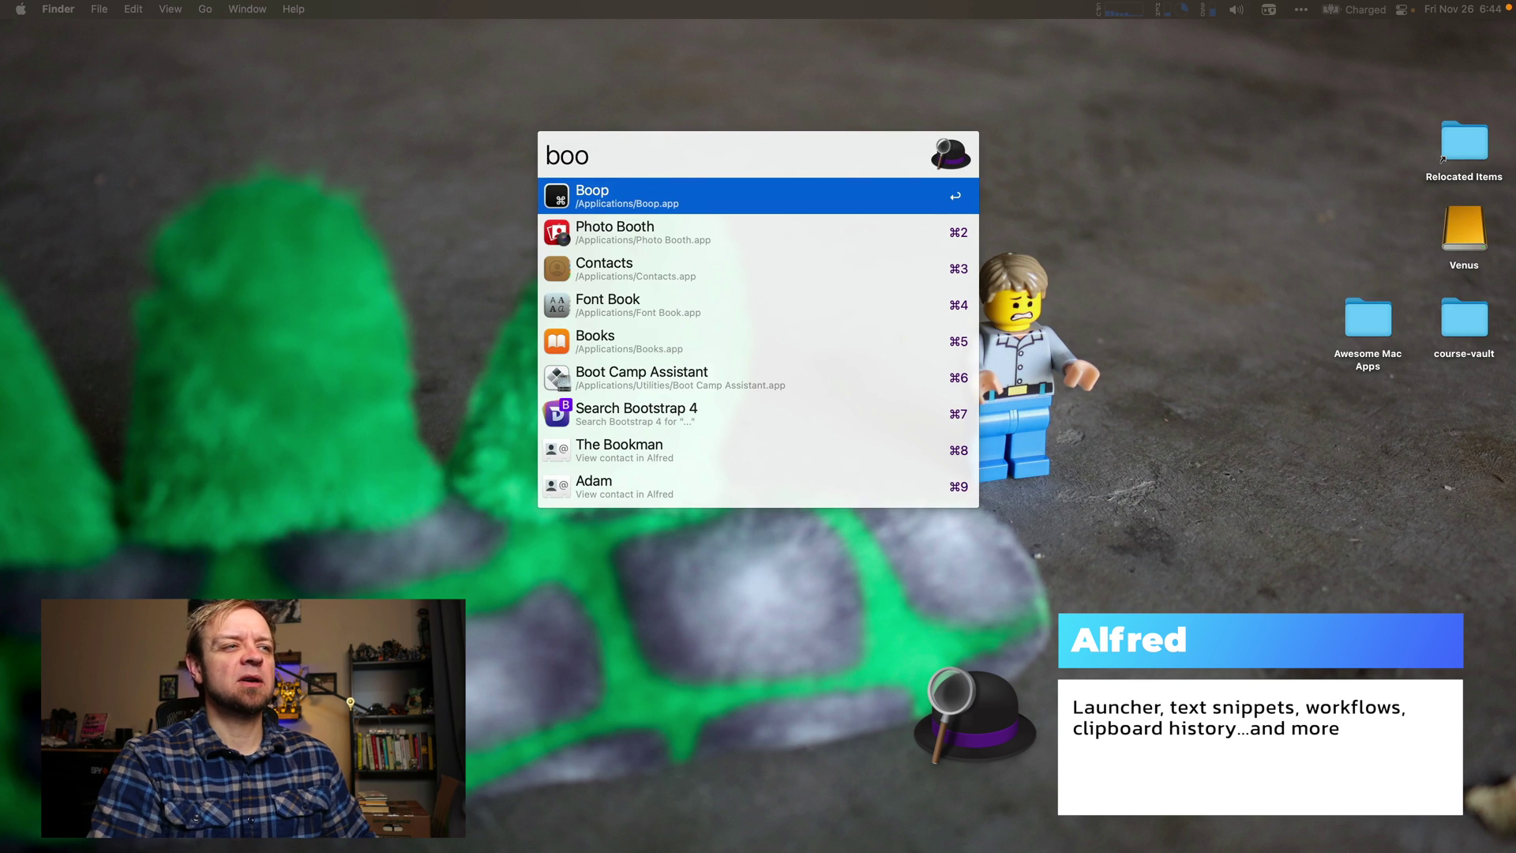
{"action": "key", "text": "Down"}
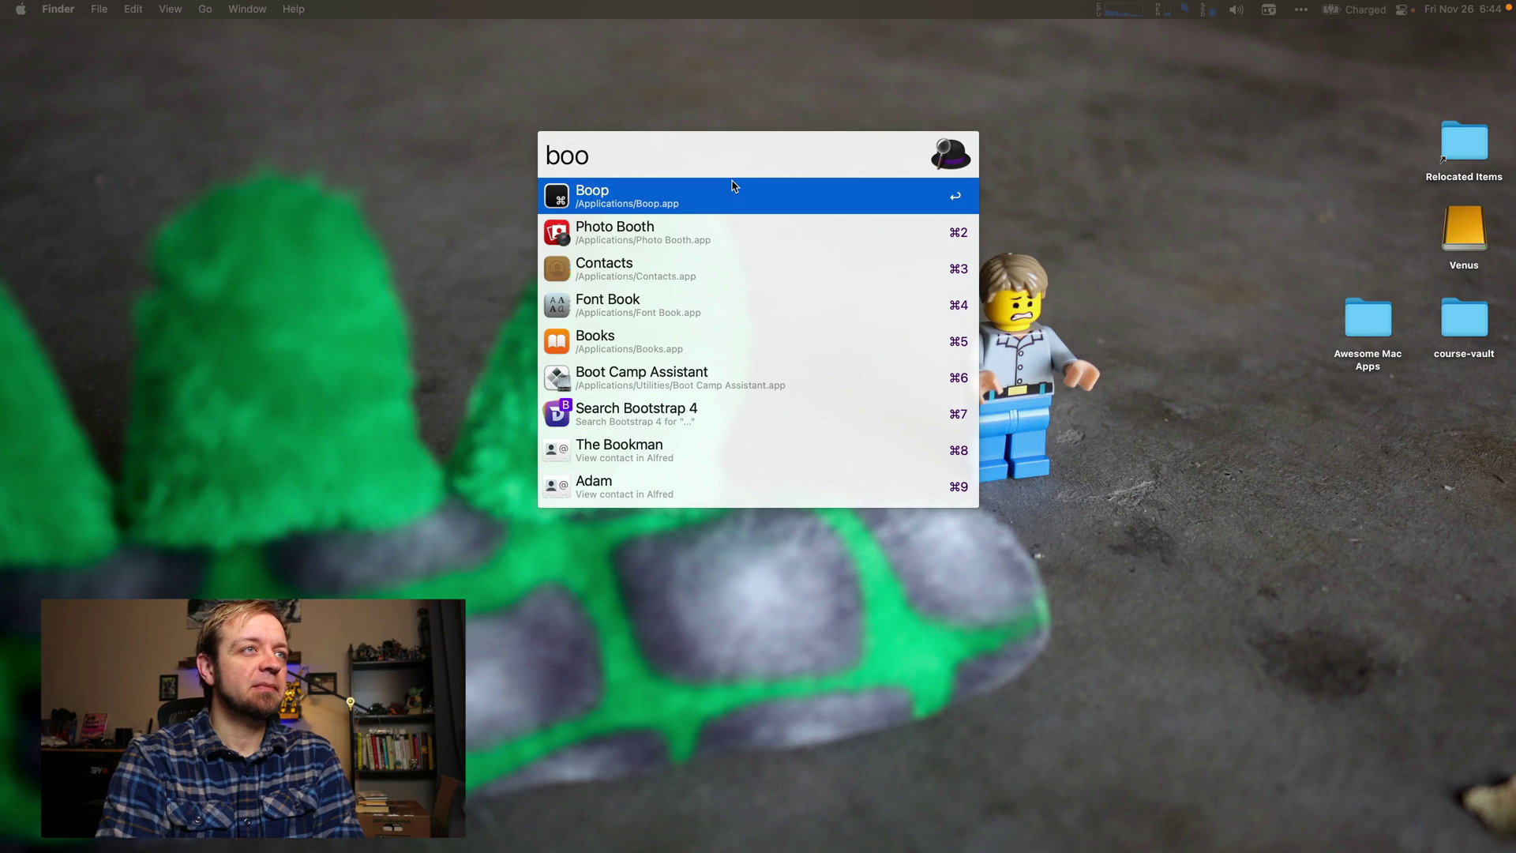
{"action": "key", "text": "super+a"}
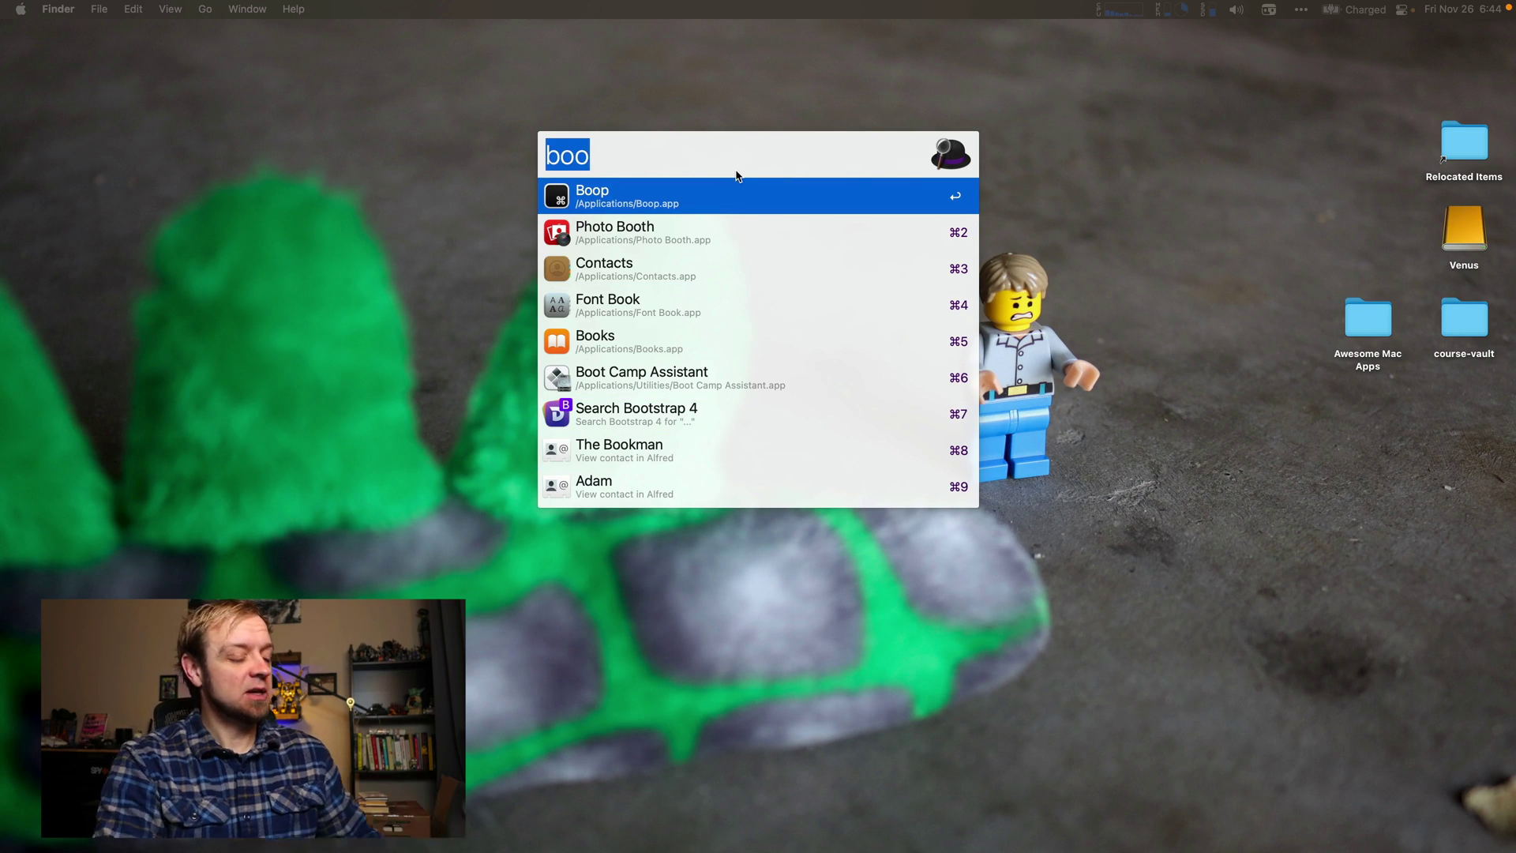
{"action": "key", "text": "Escape"}
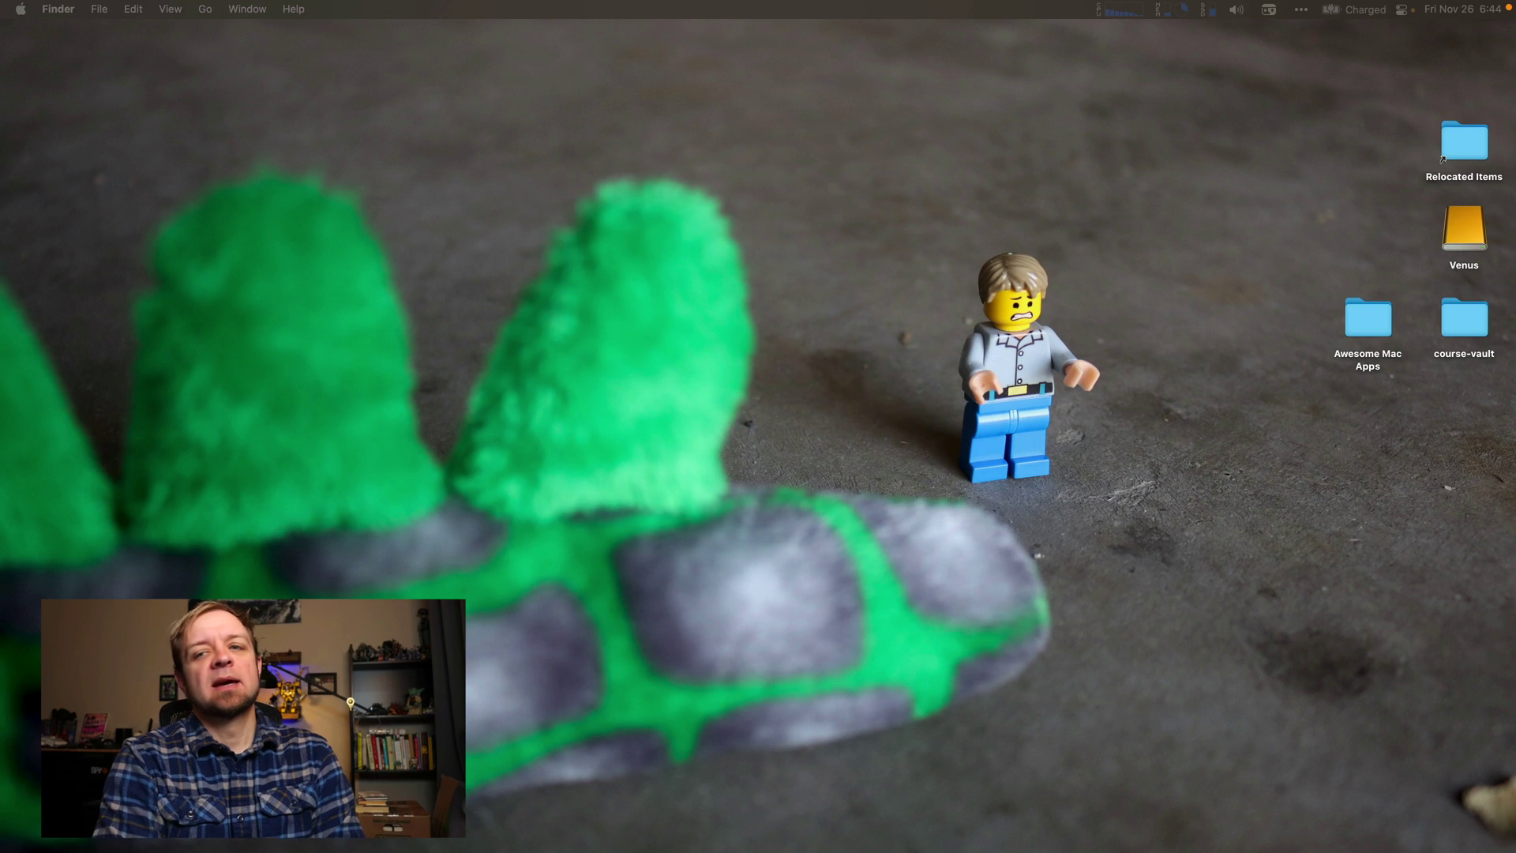
{"action": "key", "text": "super+comma"}
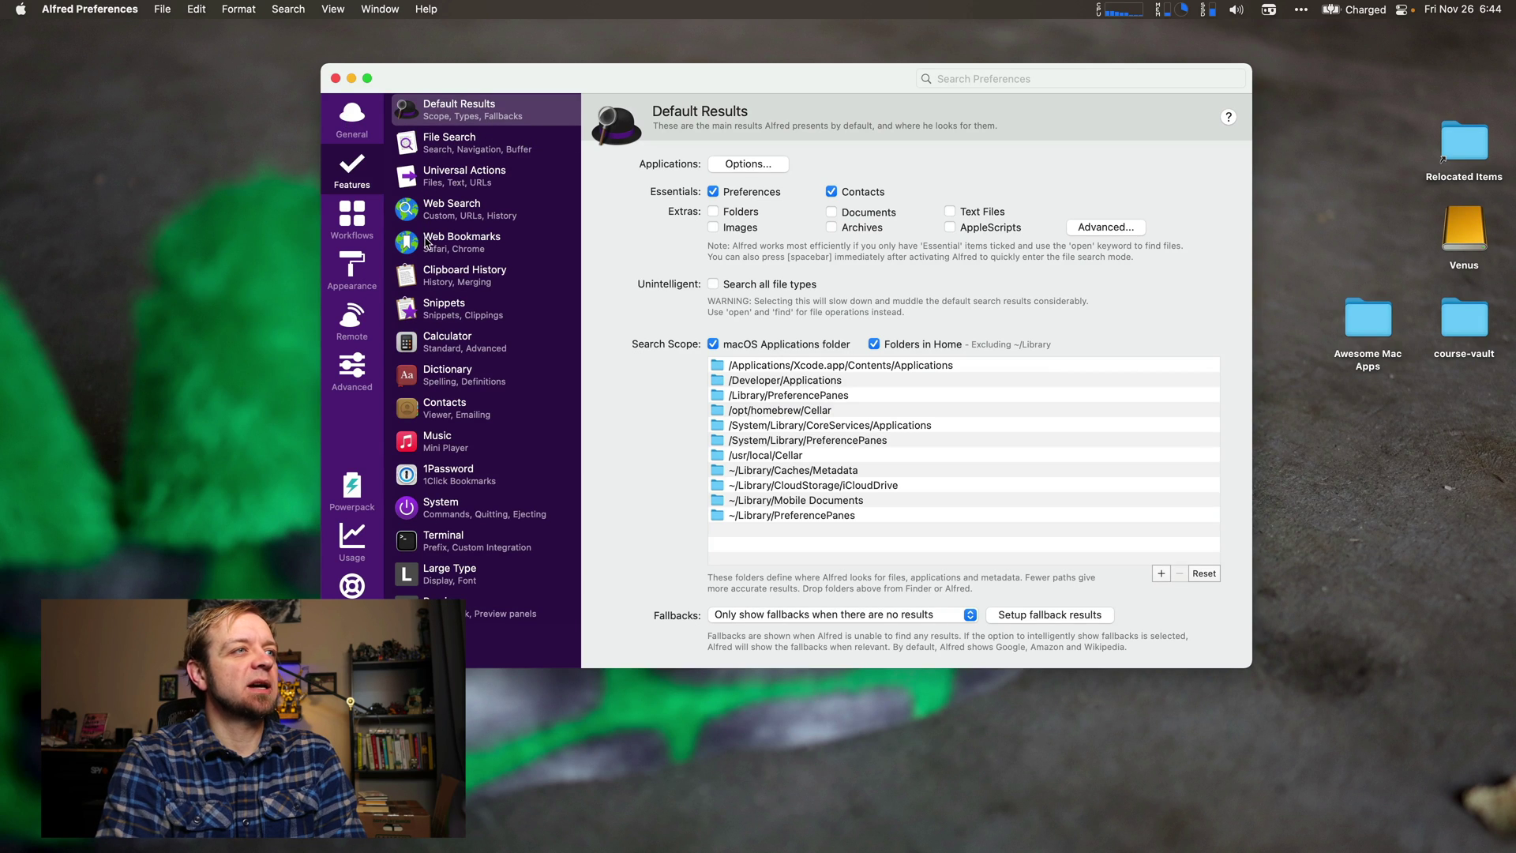
Open Alfred's Snippets settings and view the Blogging, then Code (46 snippets) collections.
{"action": "left_click", "coordinate": [445, 310]}
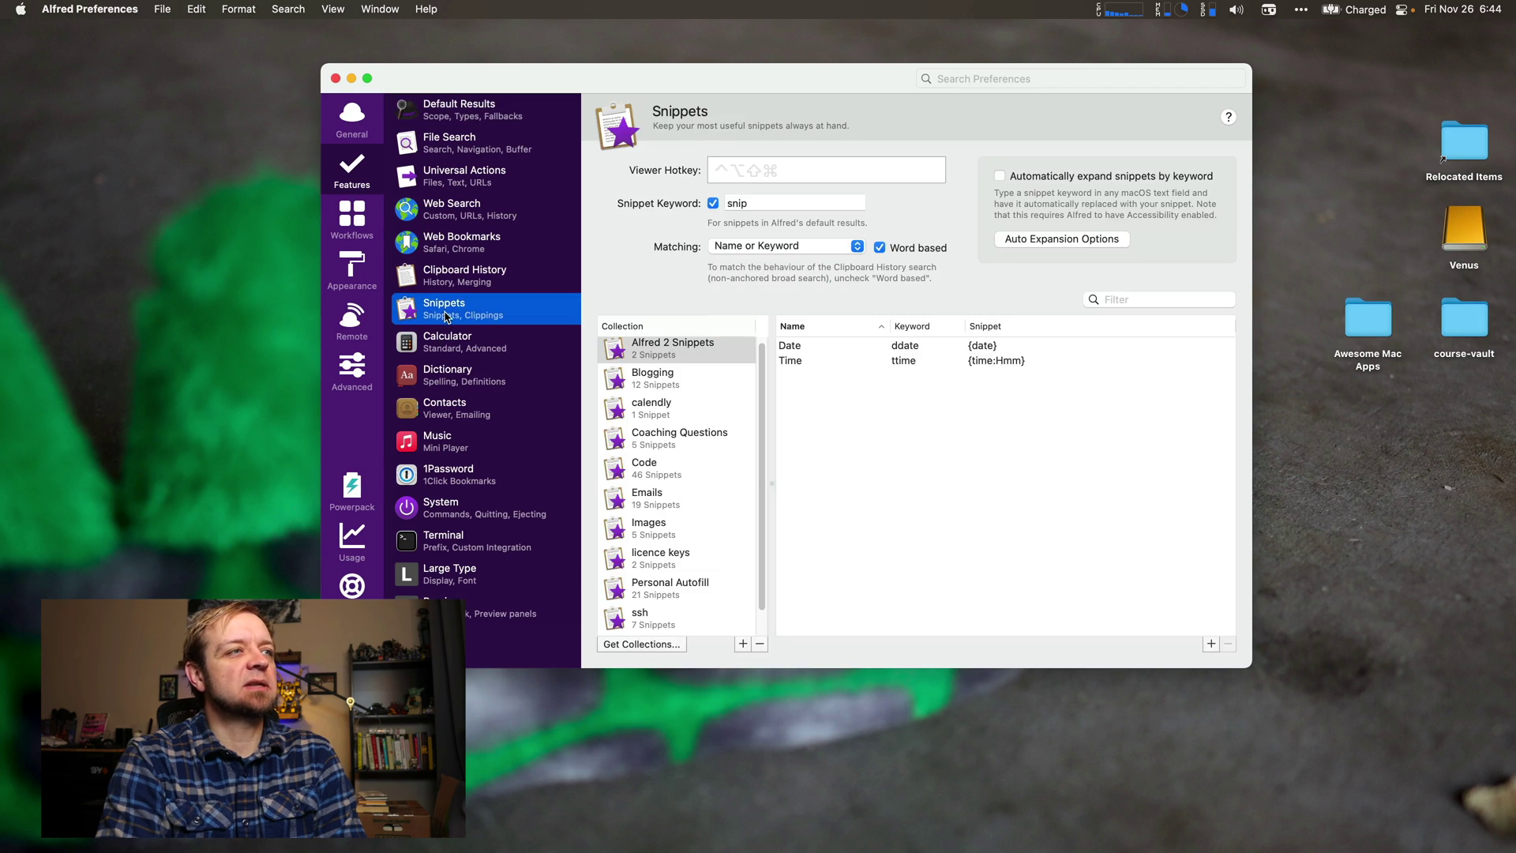
{"action": "left_click", "coordinate": [675, 381]}
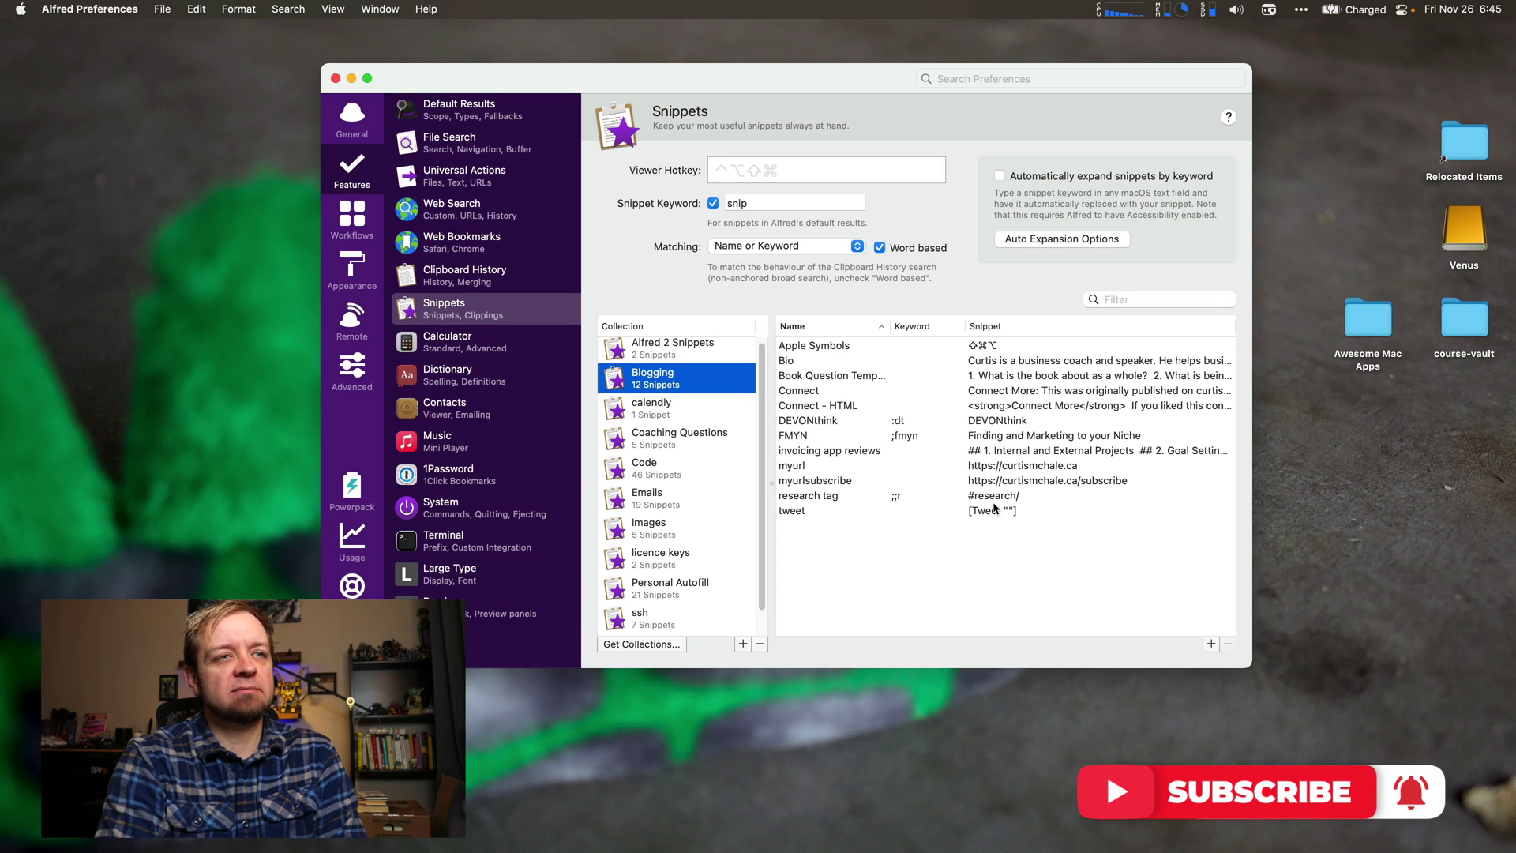
{"action": "left_click", "coordinate": [657, 463]}
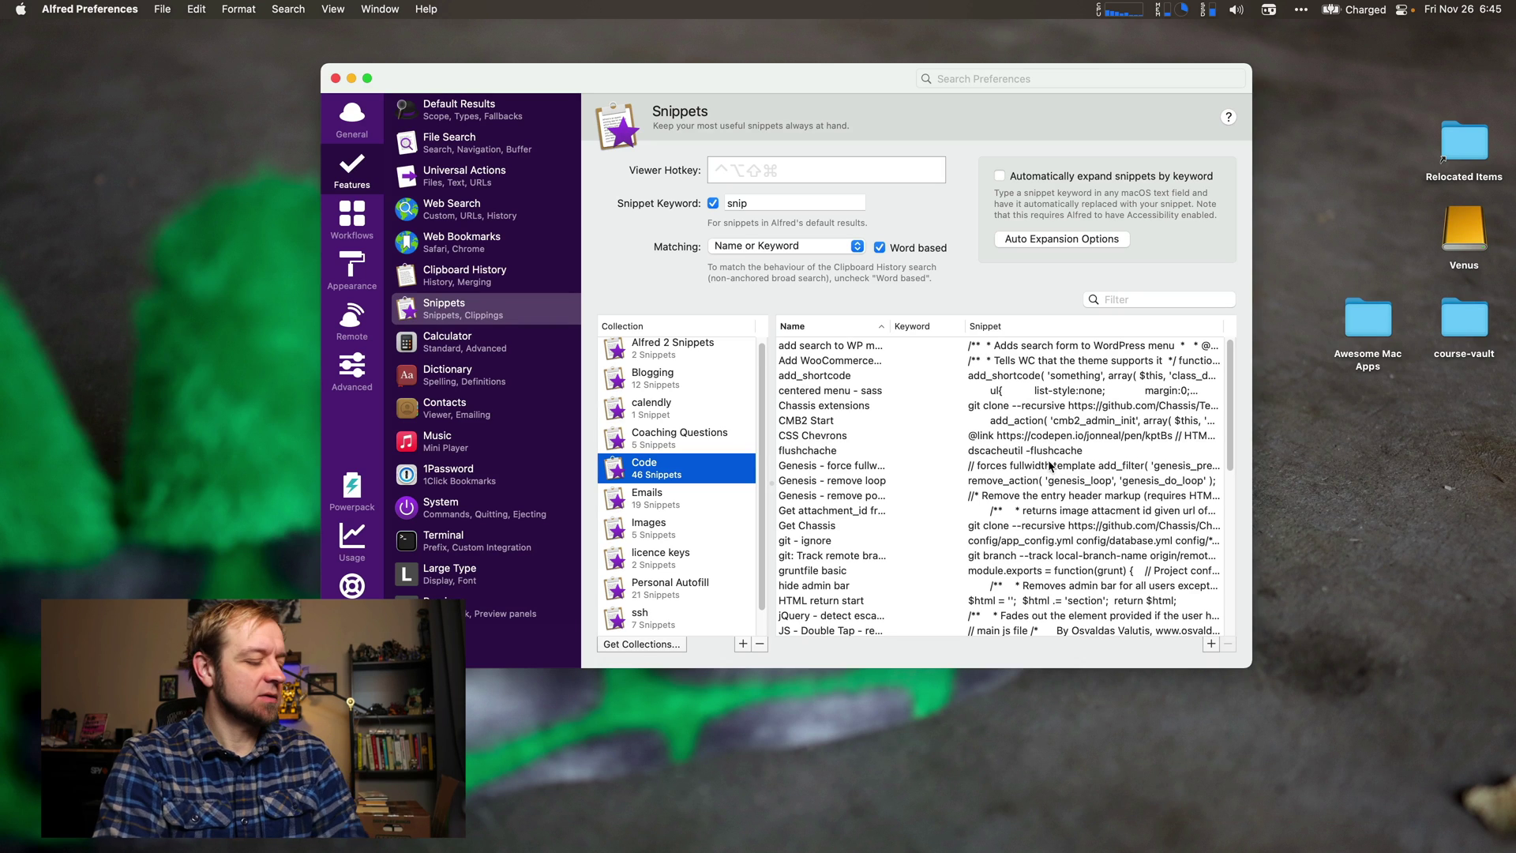
{"action": "key", "text": "super+alt+c"}
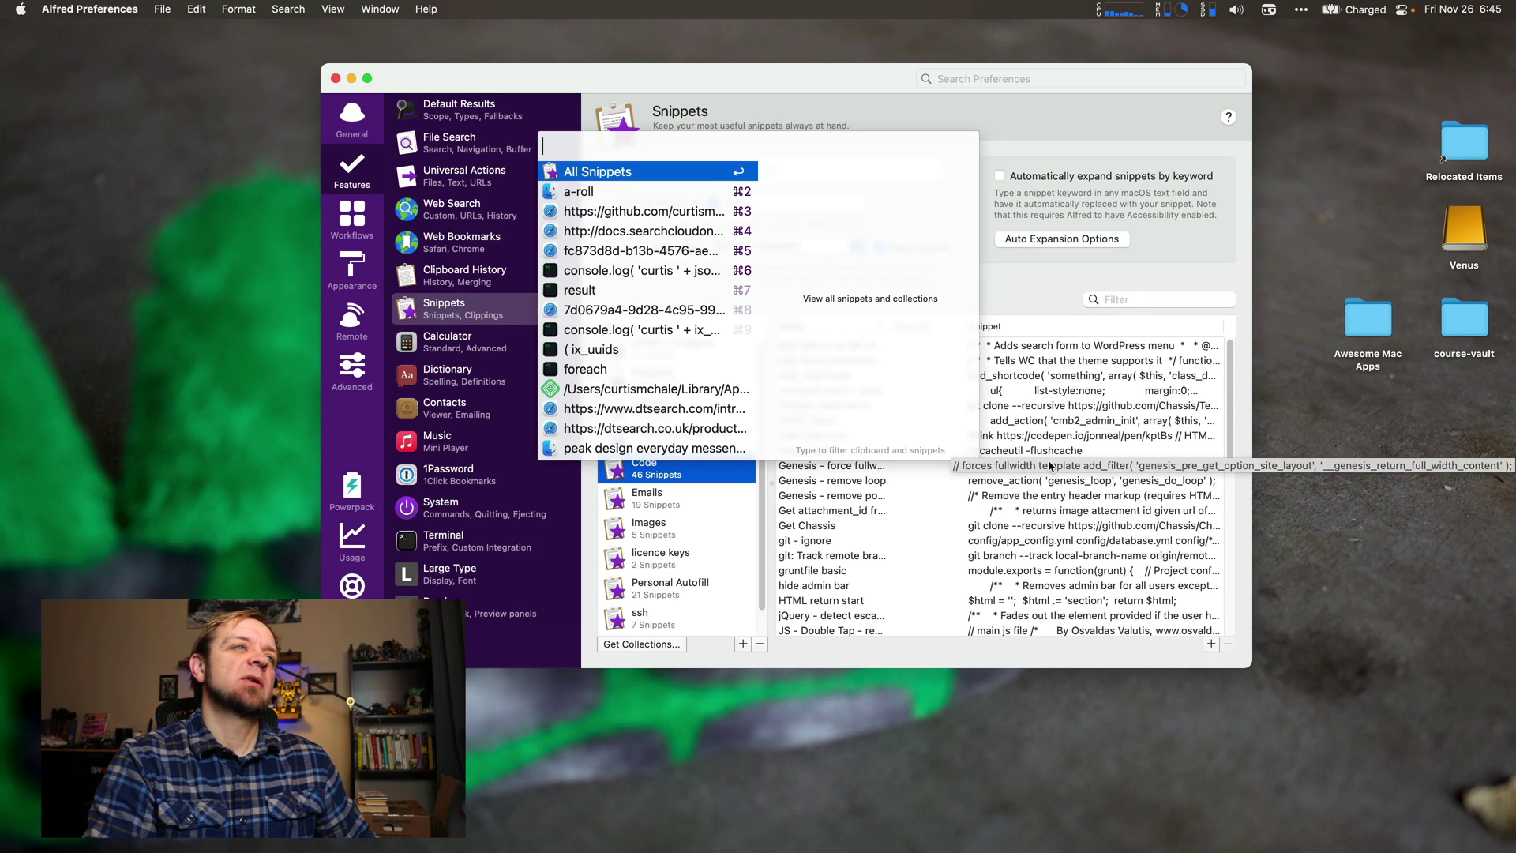
{"action": "type", "text": "cpt"}
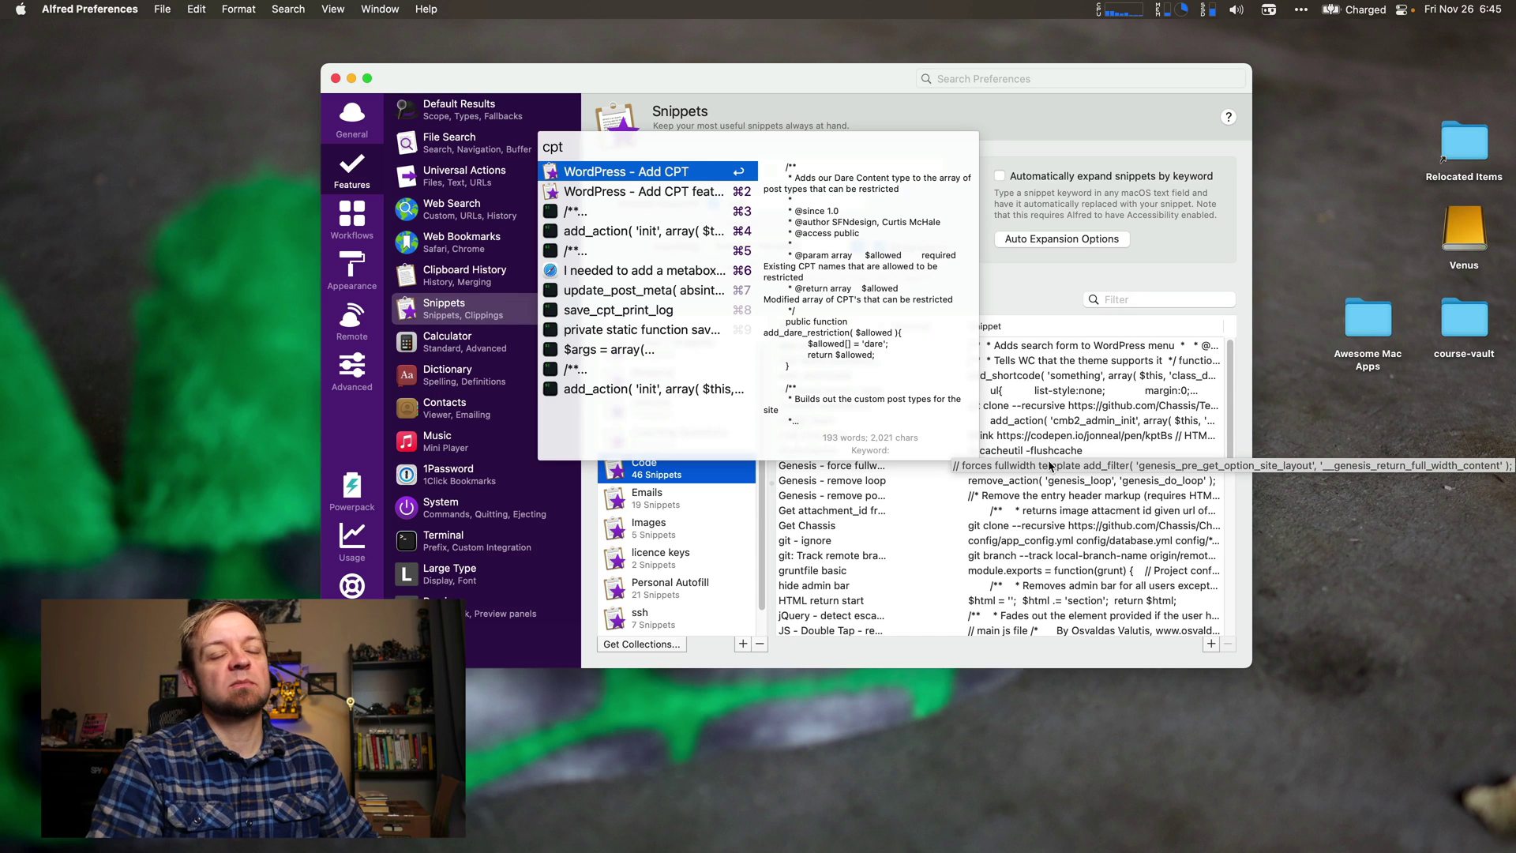
{"action": "key", "text": "Escape"}
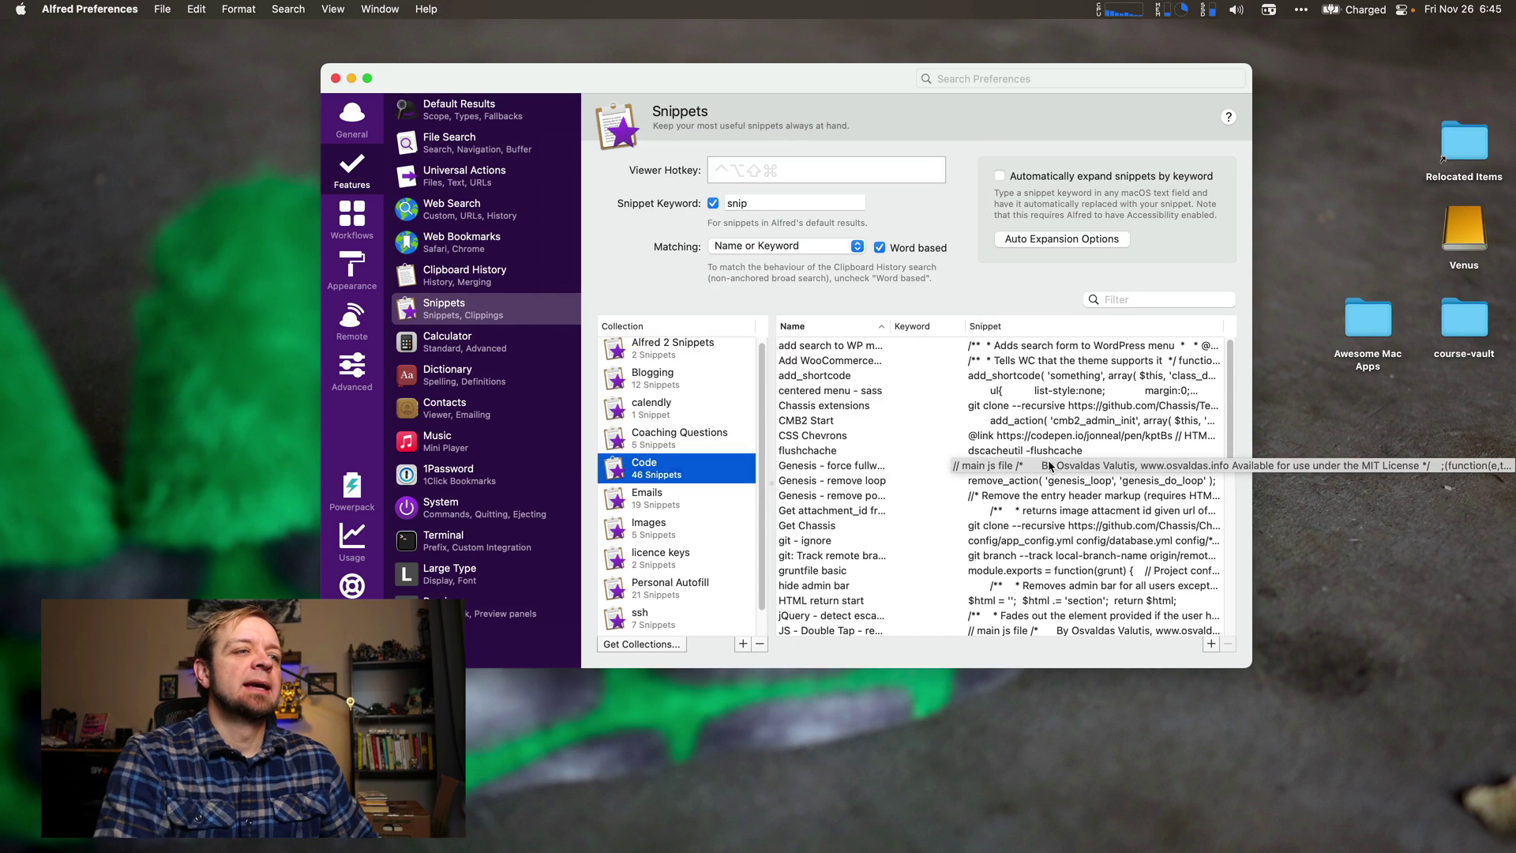
{"action": "key", "text": "ctrl+alt+shift+super+c"}
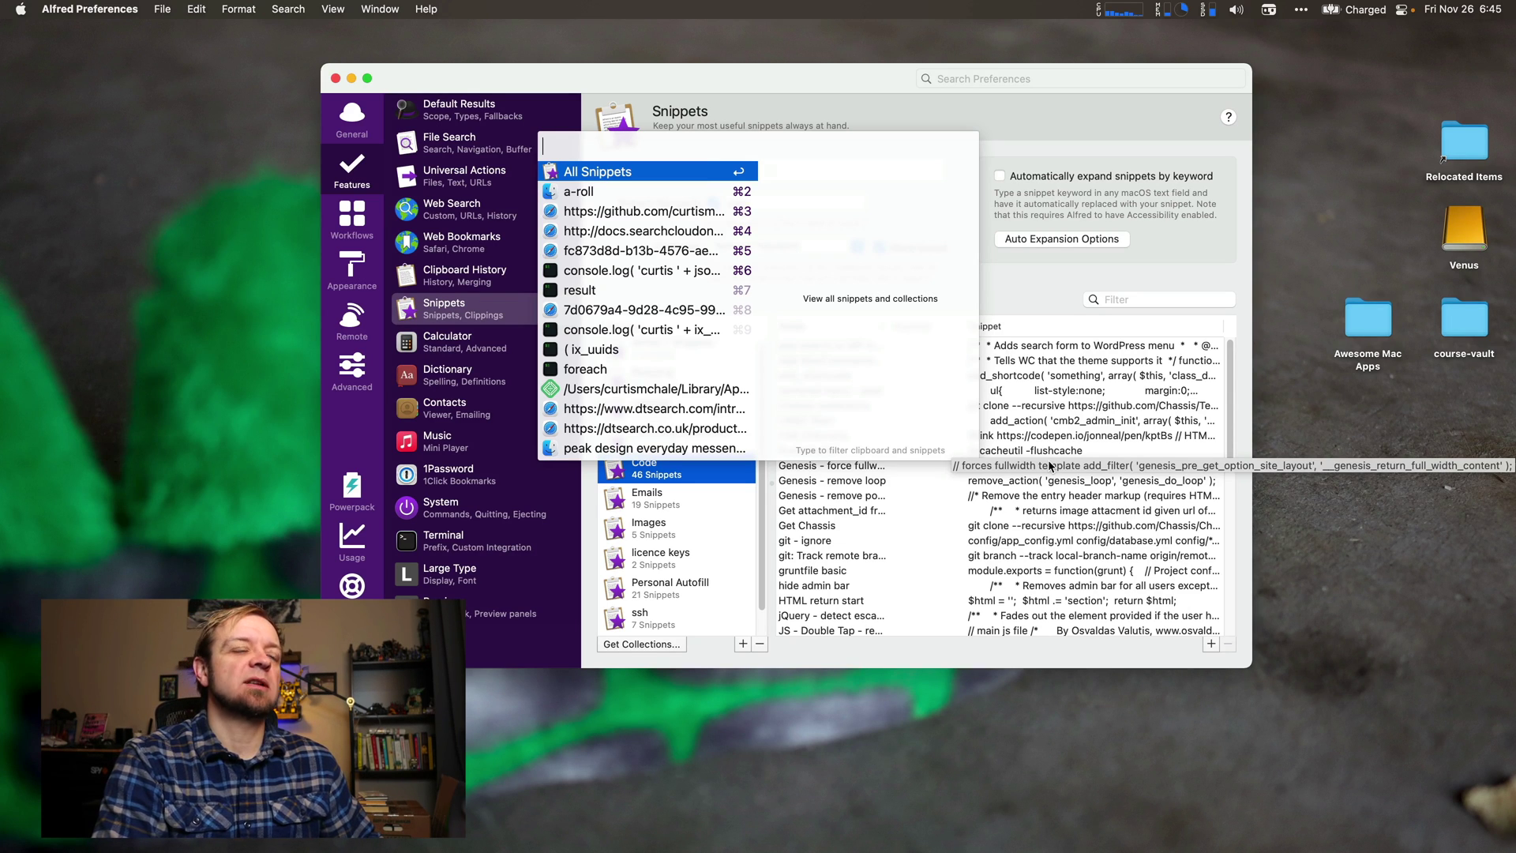
{"action": "key", "text": "Down"}
{"action": "key", "text": "Down"}
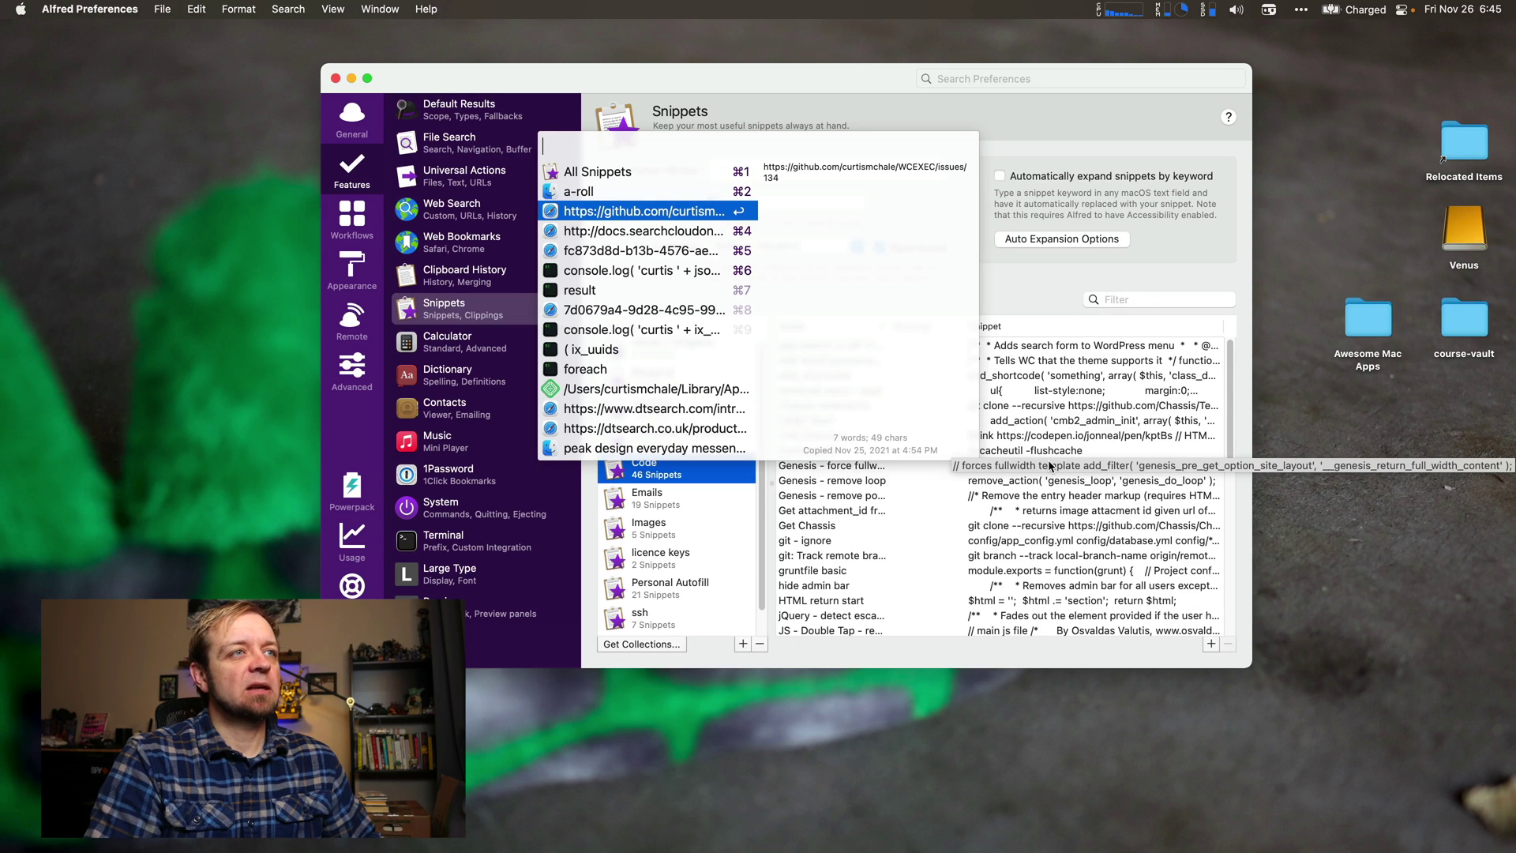
{"action": "key", "text": "Down"}
{"action": "key", "text": "Up"}
{"action": "key", "text": "Up"}
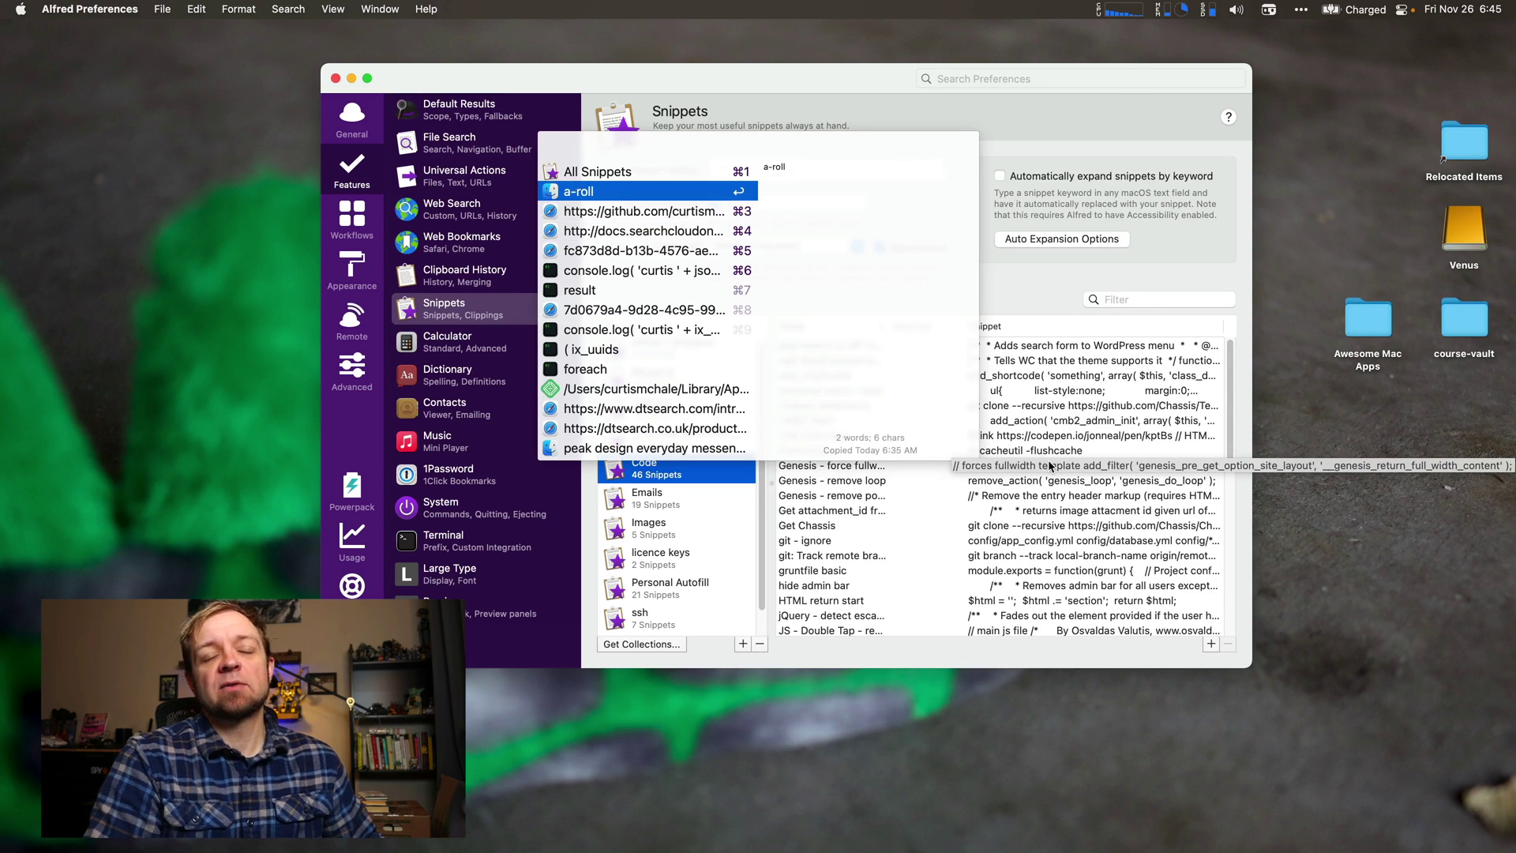
{"action": "key", "text": "Up"}
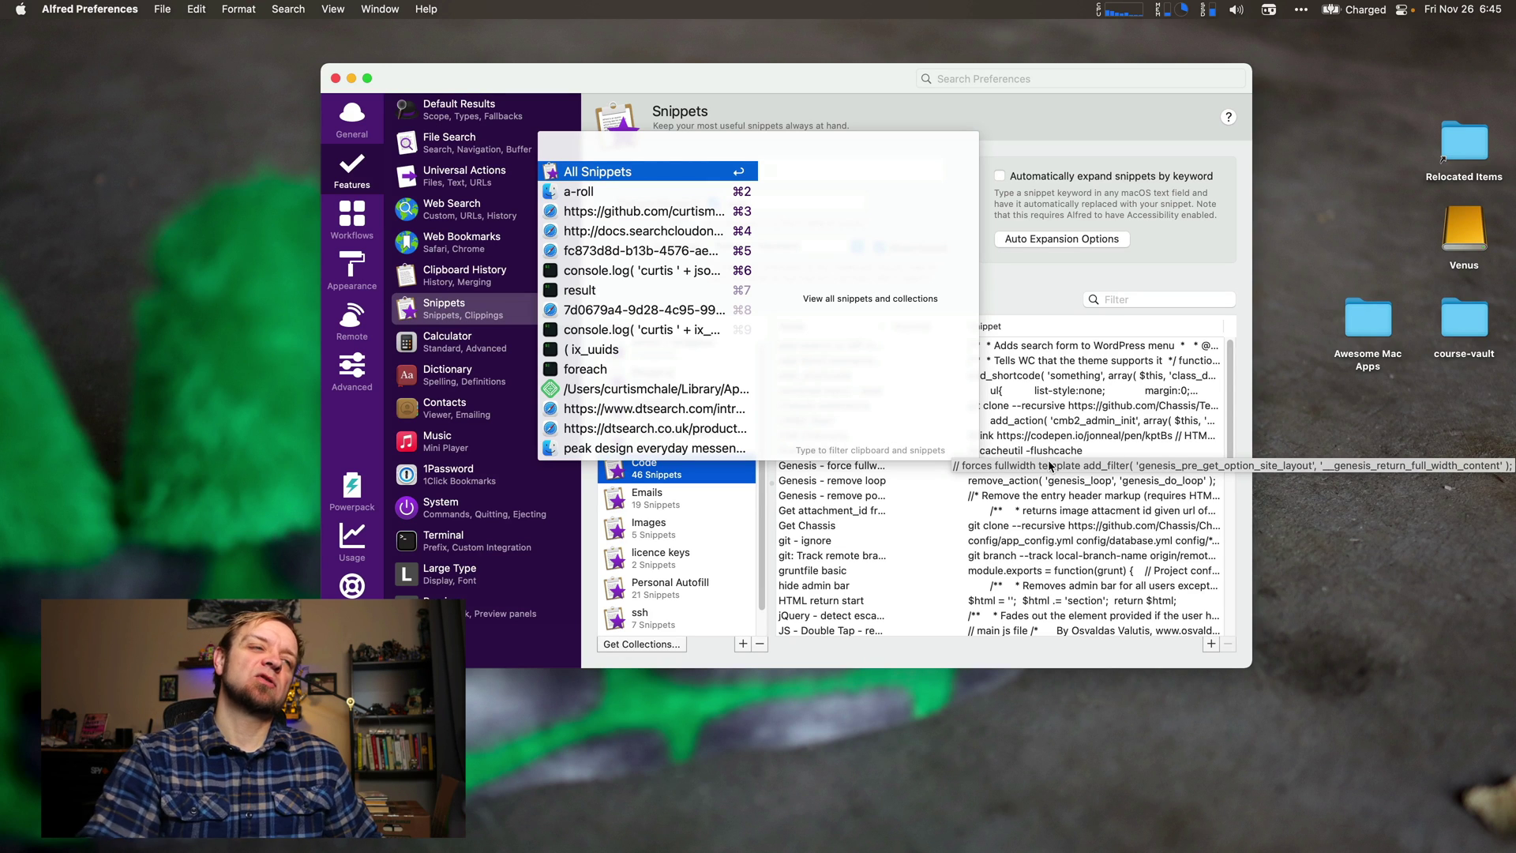
{"action": "key", "text": "Escape"}
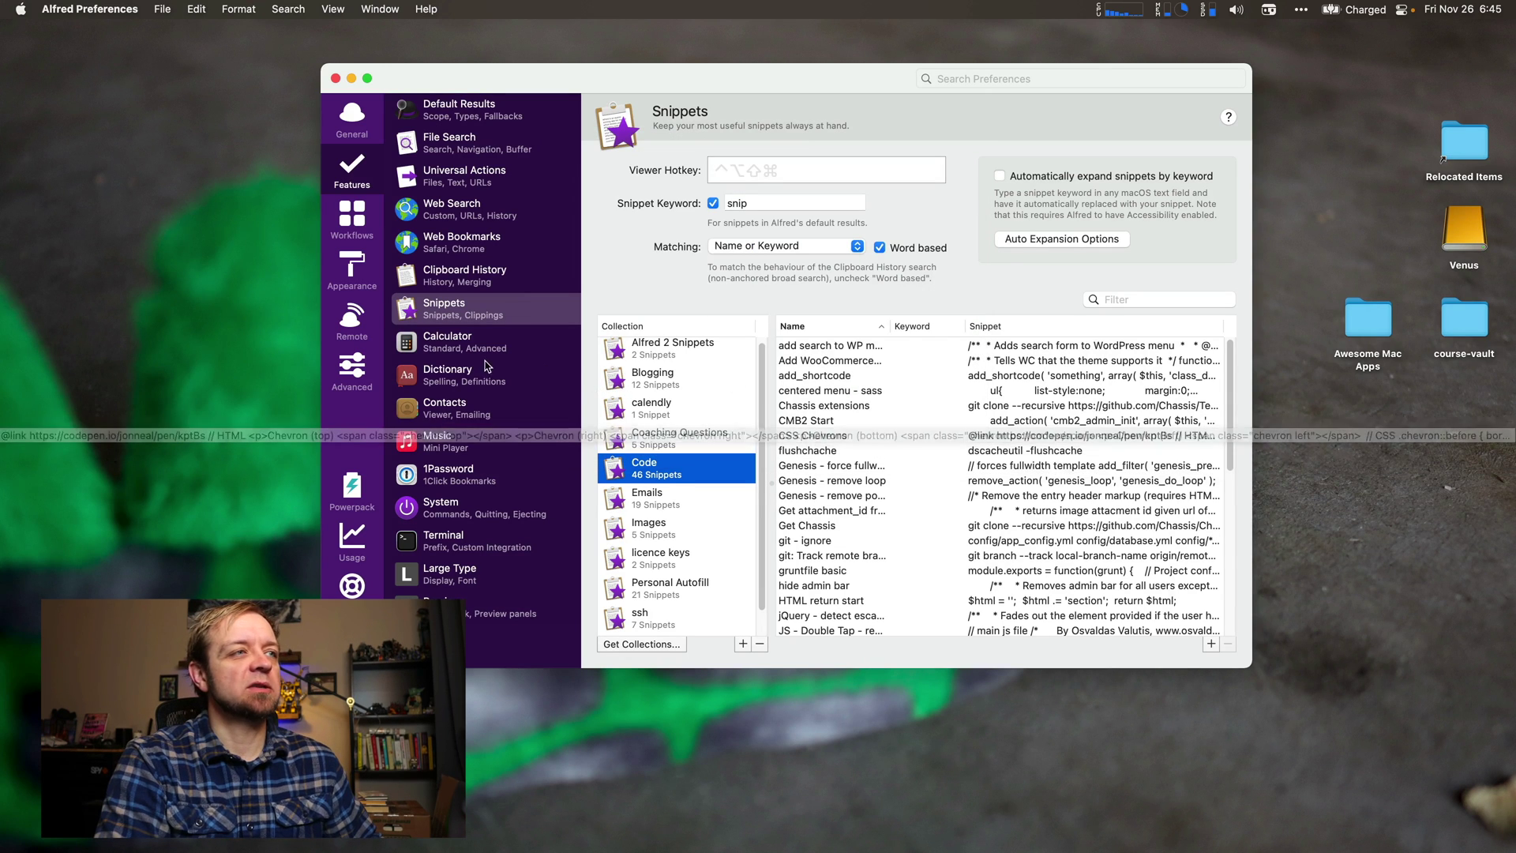
Browse the installed workflows Dash, Down for everyone, GIF filter and OopsieFocus.
{"action": "left_click", "coordinate": [480, 347]}
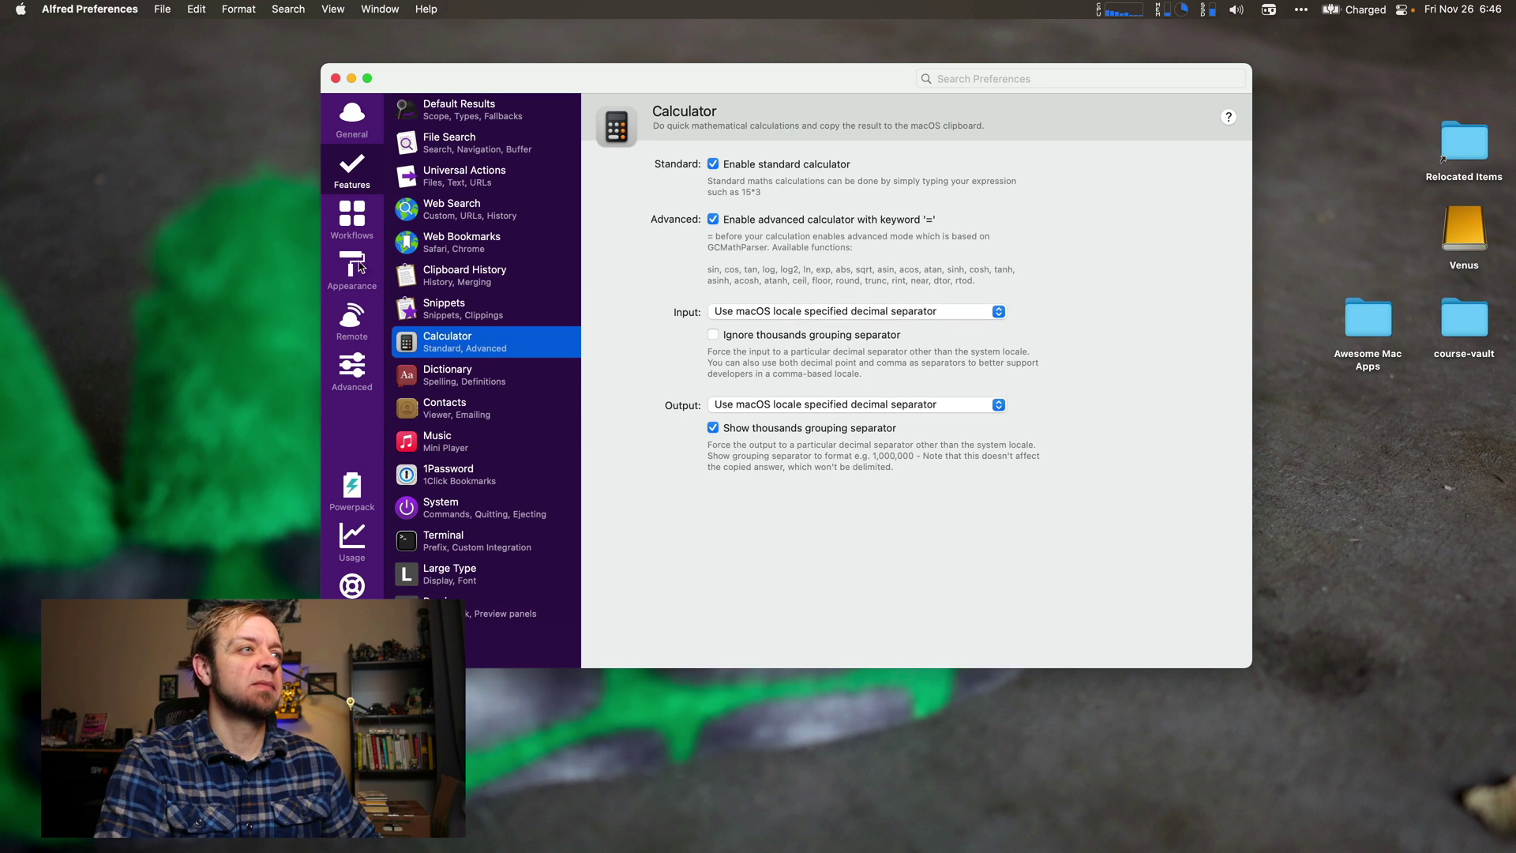
{"action": "left_click", "coordinate": [352, 220]}
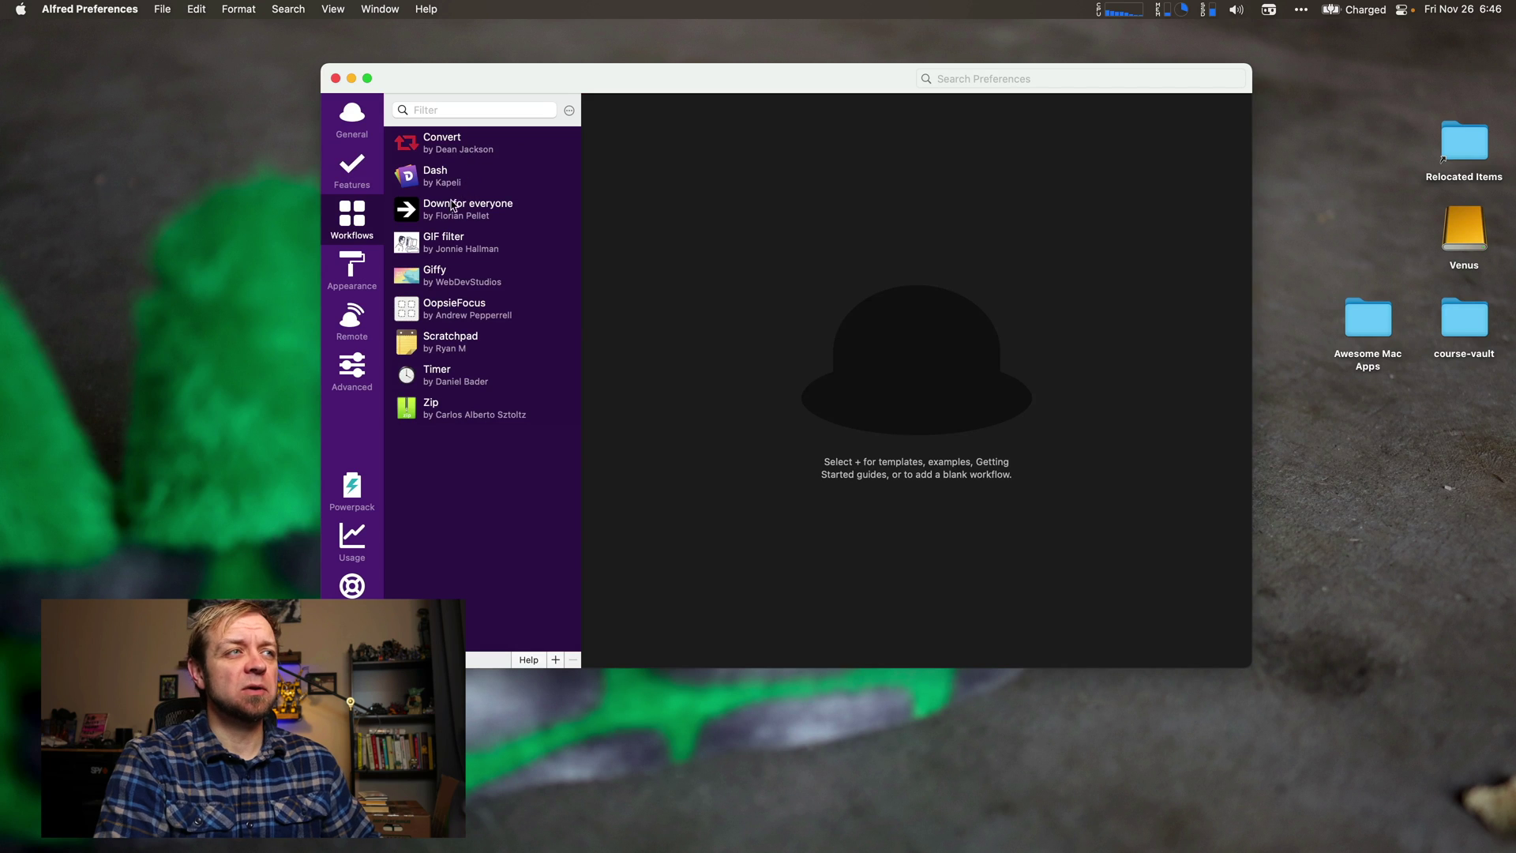
{"action": "left_click", "coordinate": [458, 176]}
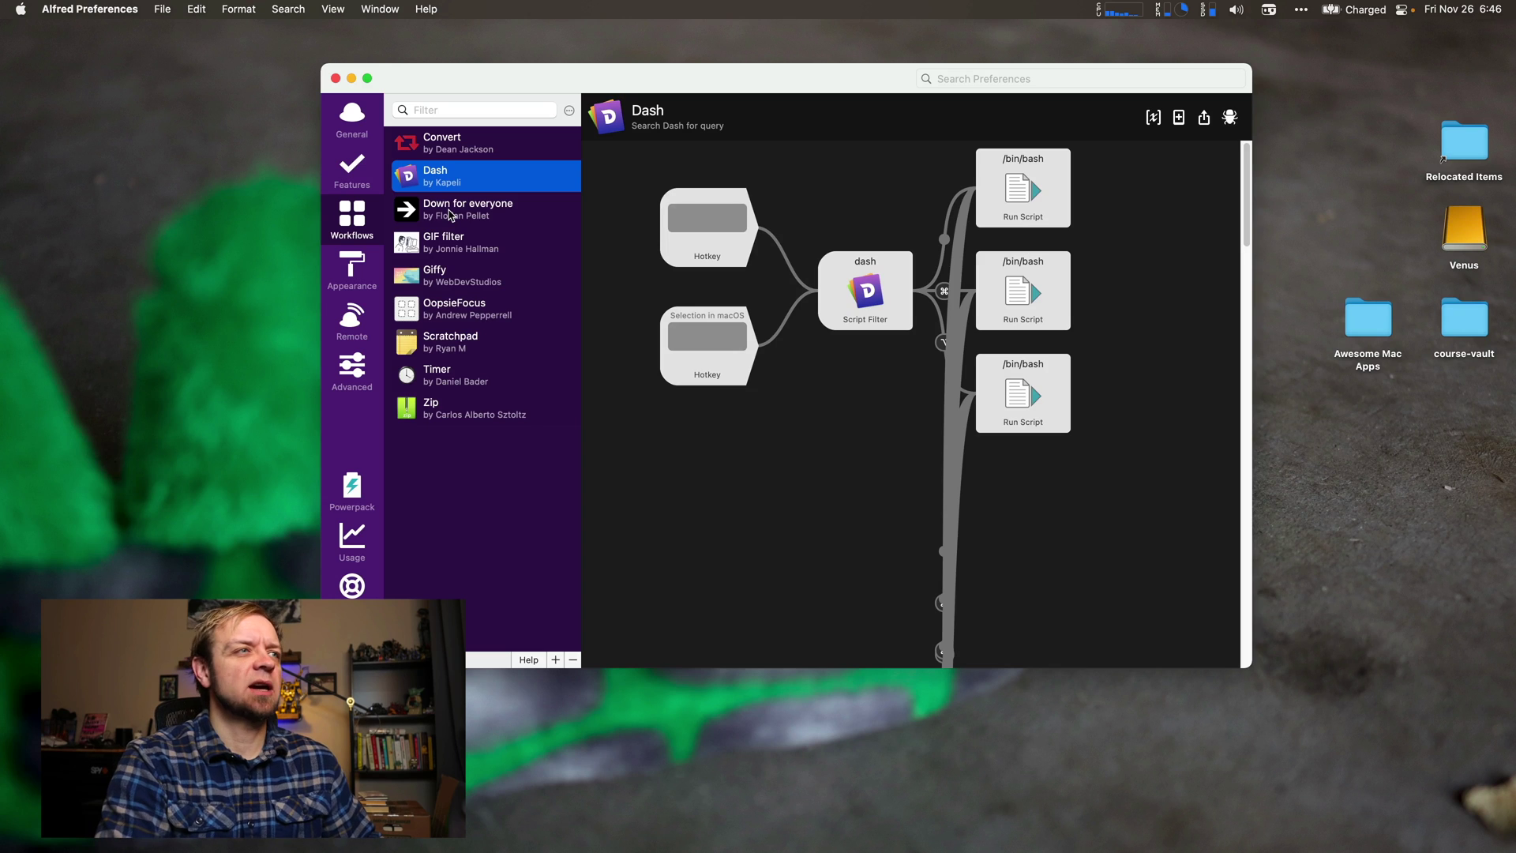
{"action": "left_click", "coordinate": [450, 216]}
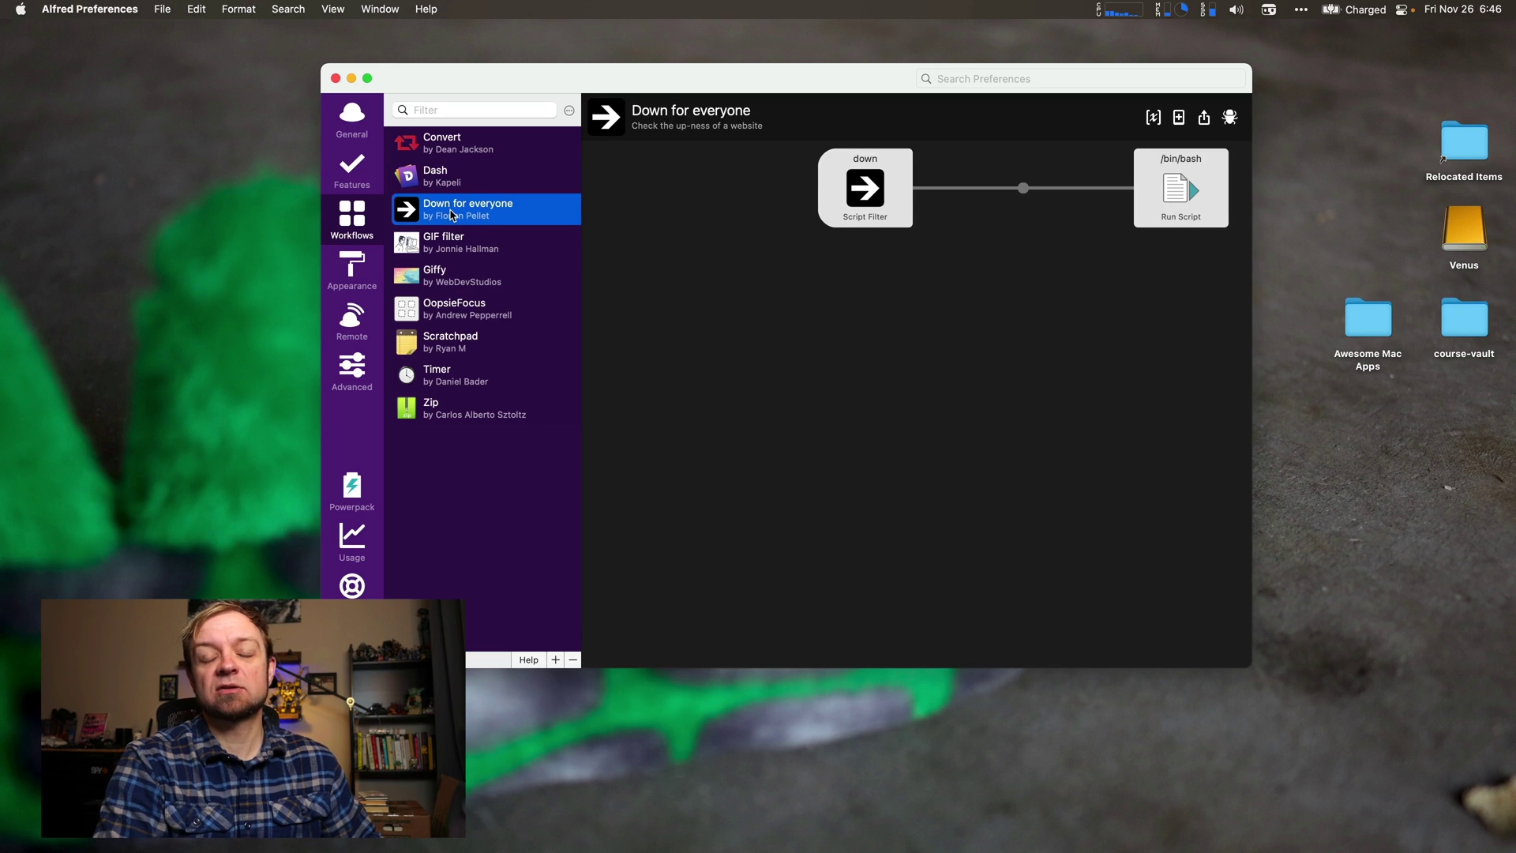
{"action": "left_click", "coordinate": [440, 239]}
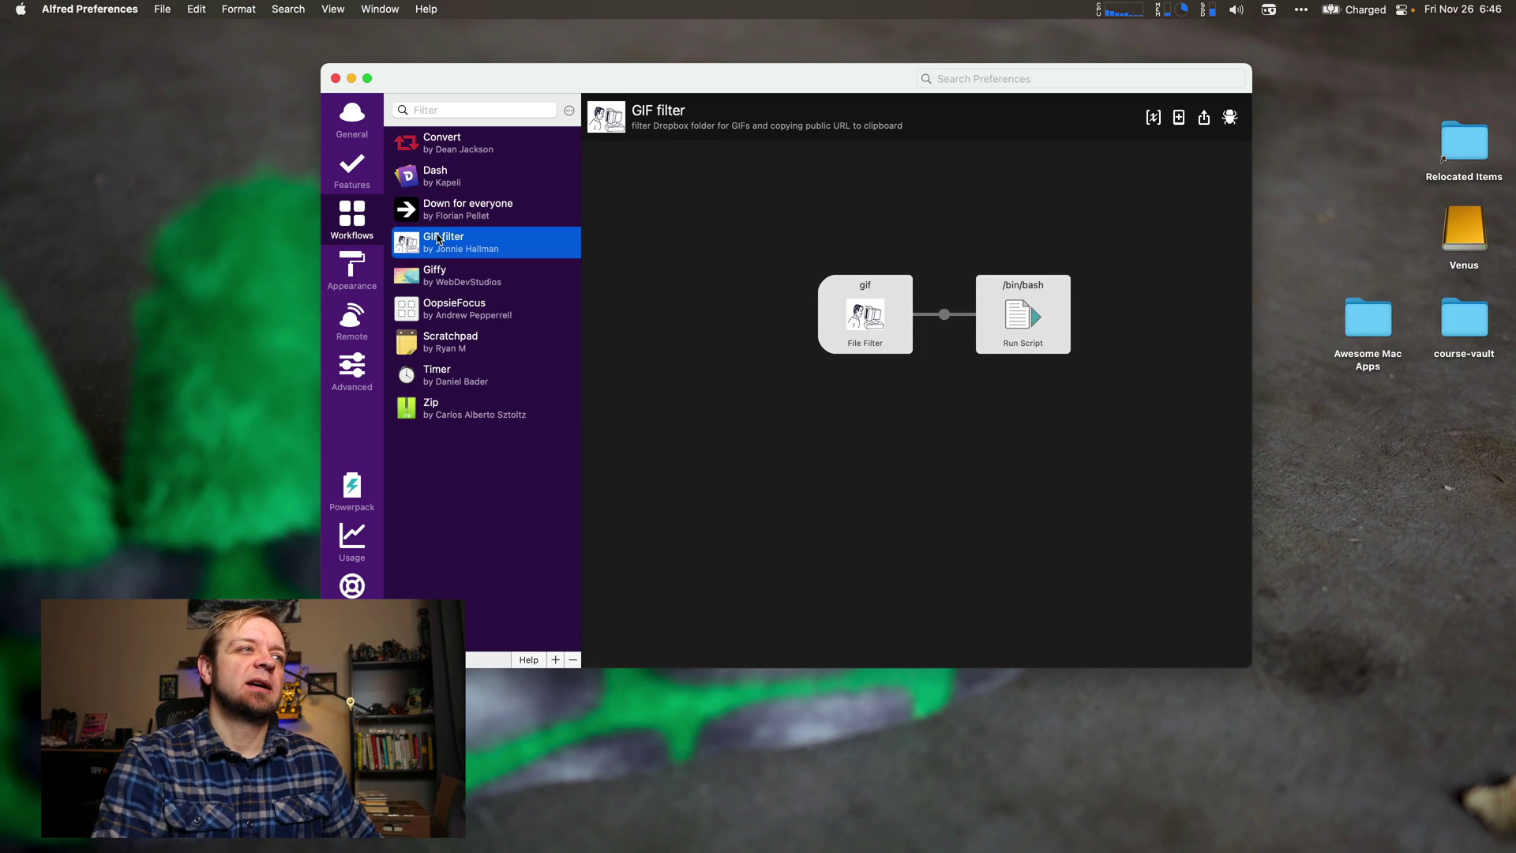
{"action": "left_click", "coordinate": [421, 318]}
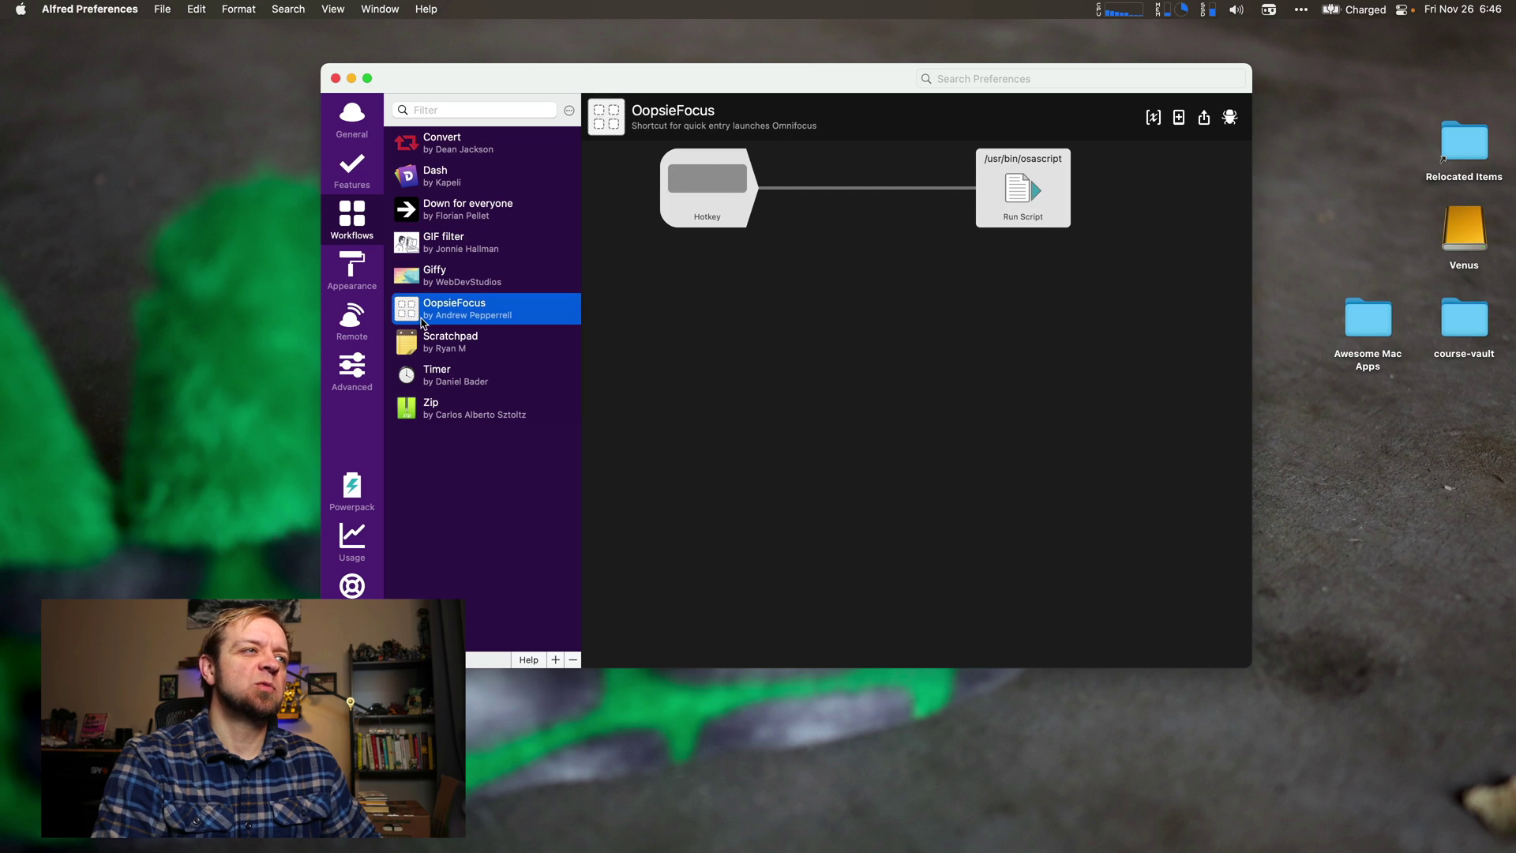
Delete the OopsieFocus workflow and confirm the deletion.
{"action": "right_click", "coordinate": [422, 320]}
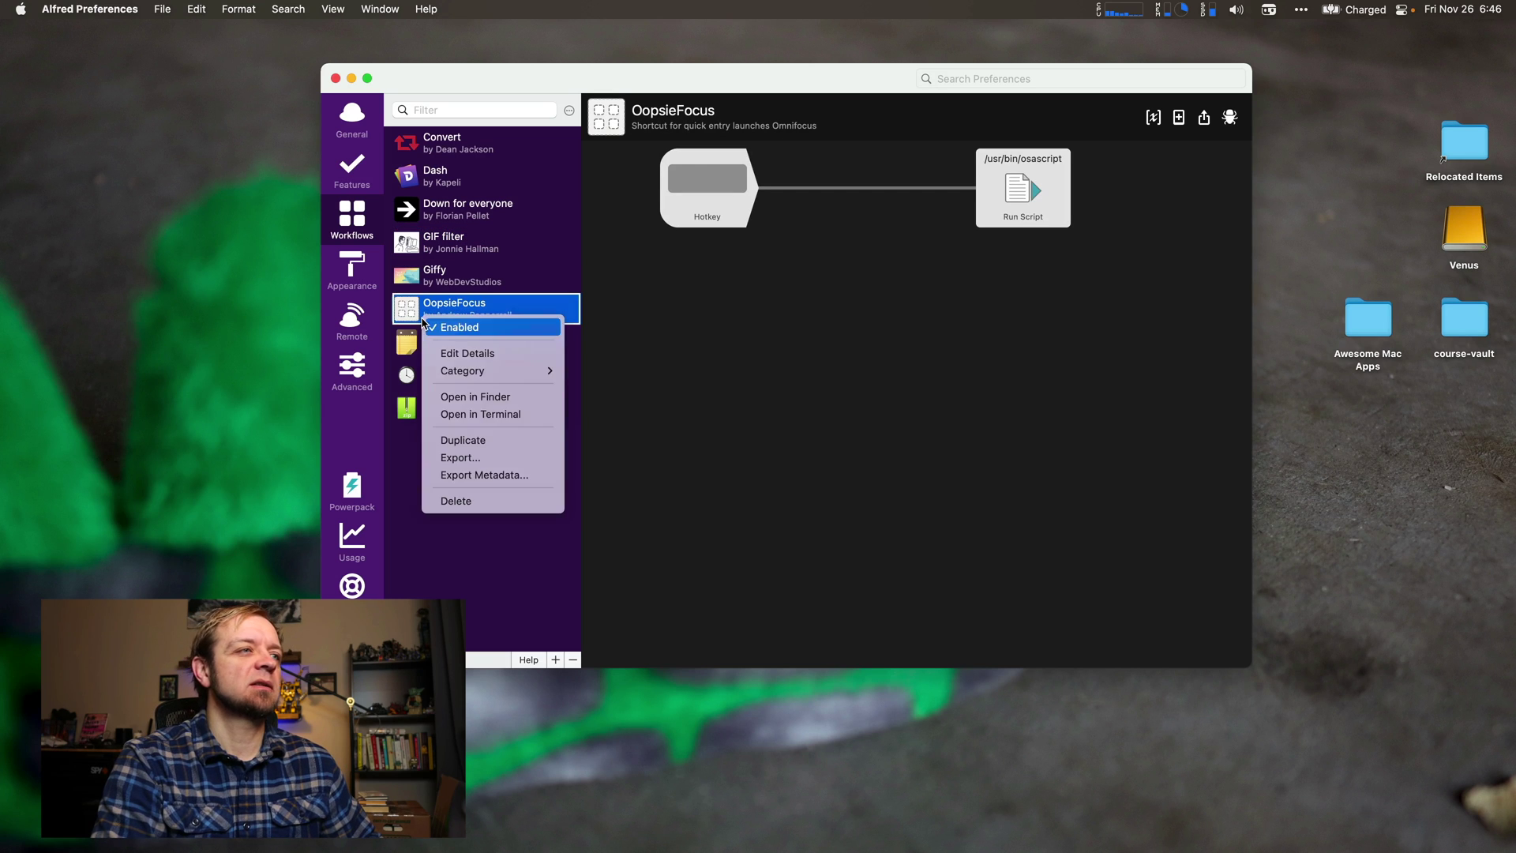
{"action": "left_click", "coordinate": [456, 499]}
{"action": "left_click", "coordinate": [833, 422]}
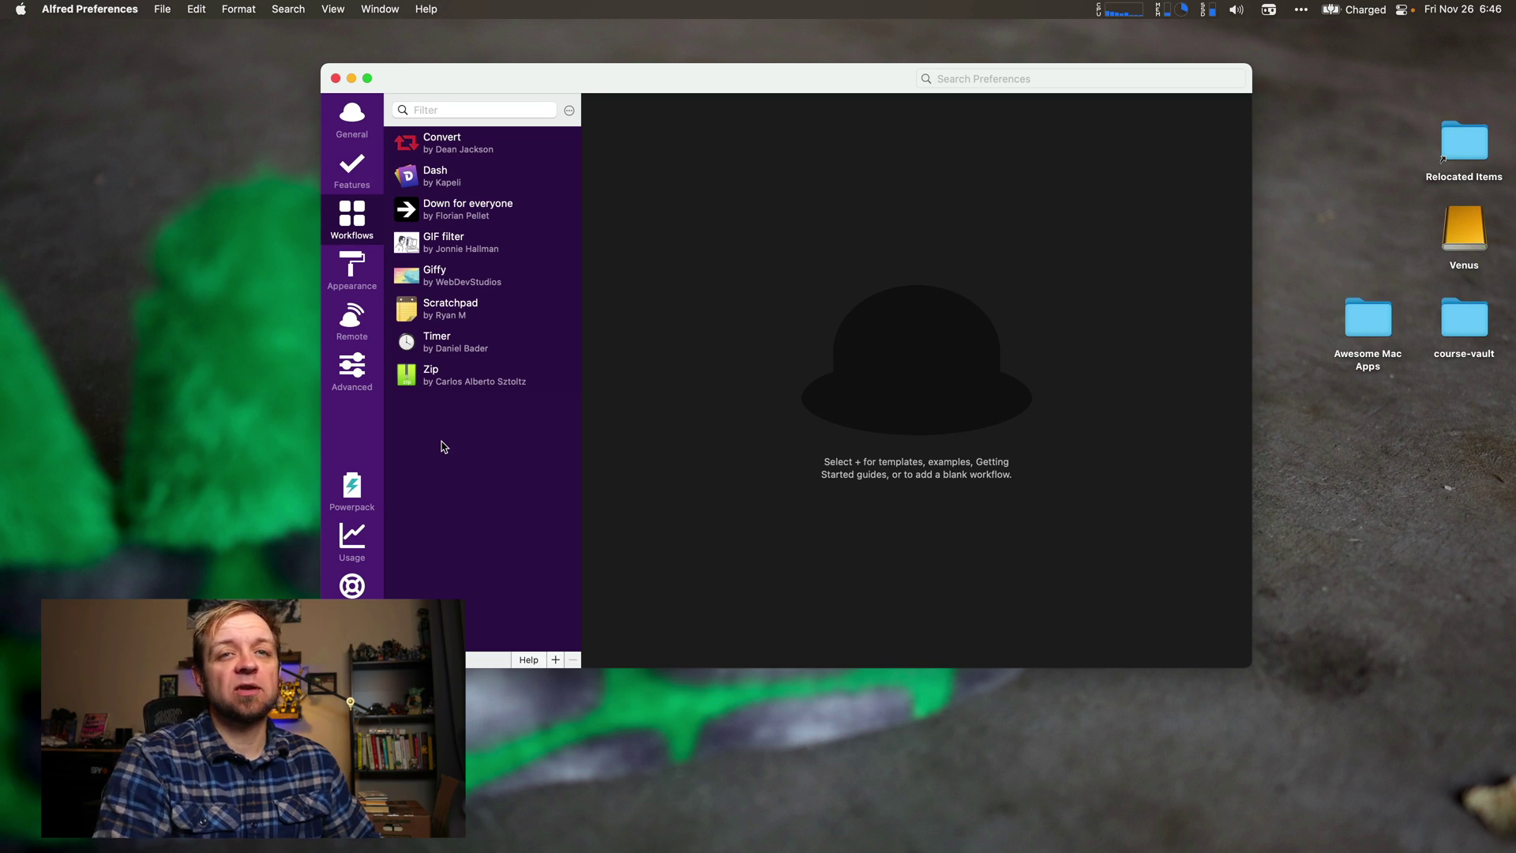
Hide Alfred Preferences, launch TextEdit through Alfred, and open peak-design-messenger.
{"action": "key", "text": "super+w"}
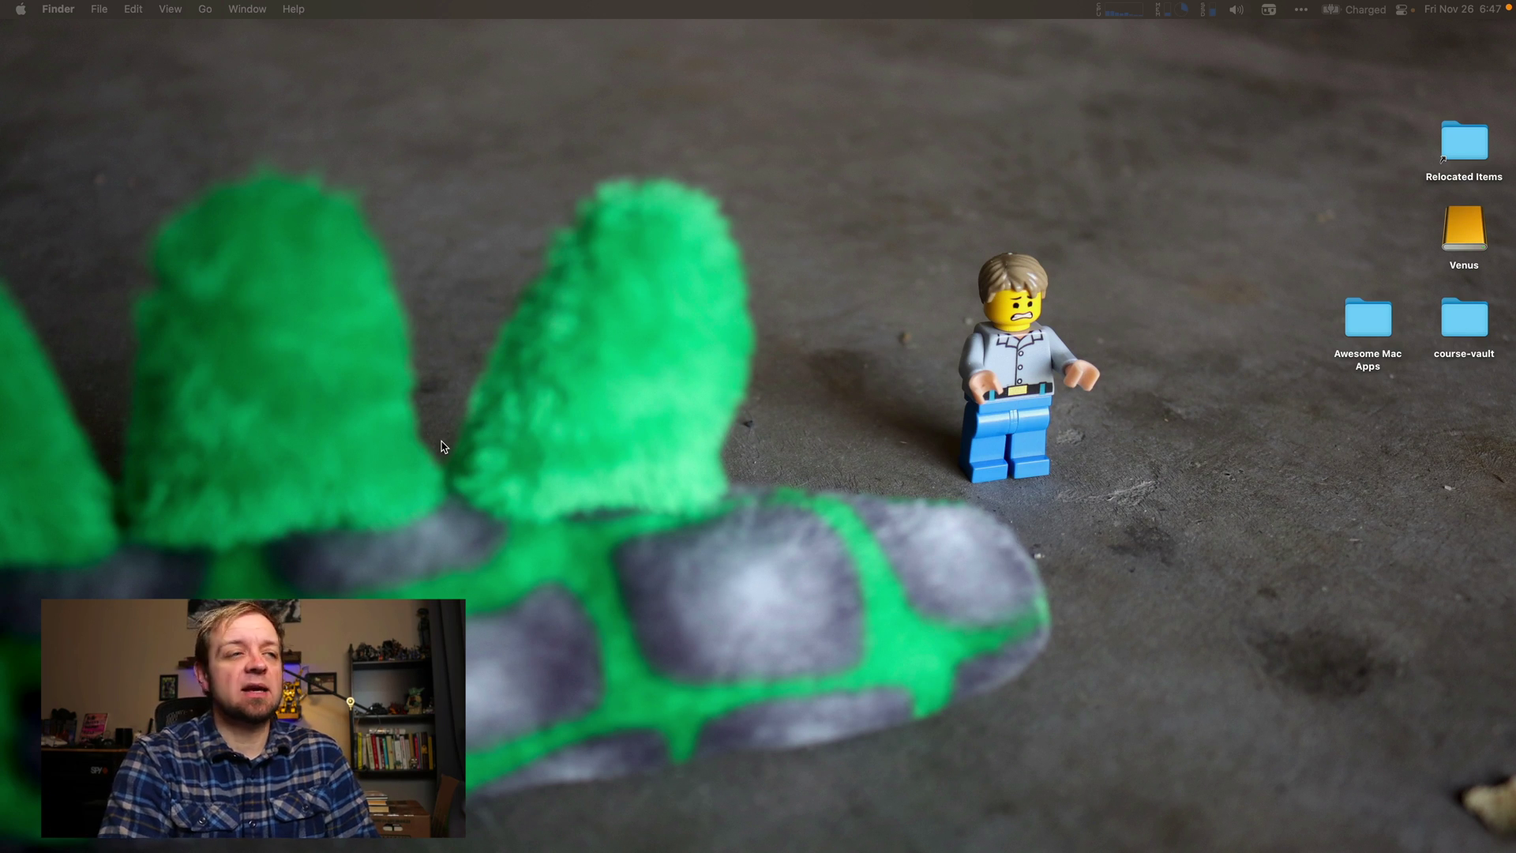
{"action": "key", "text": "alt+space"}
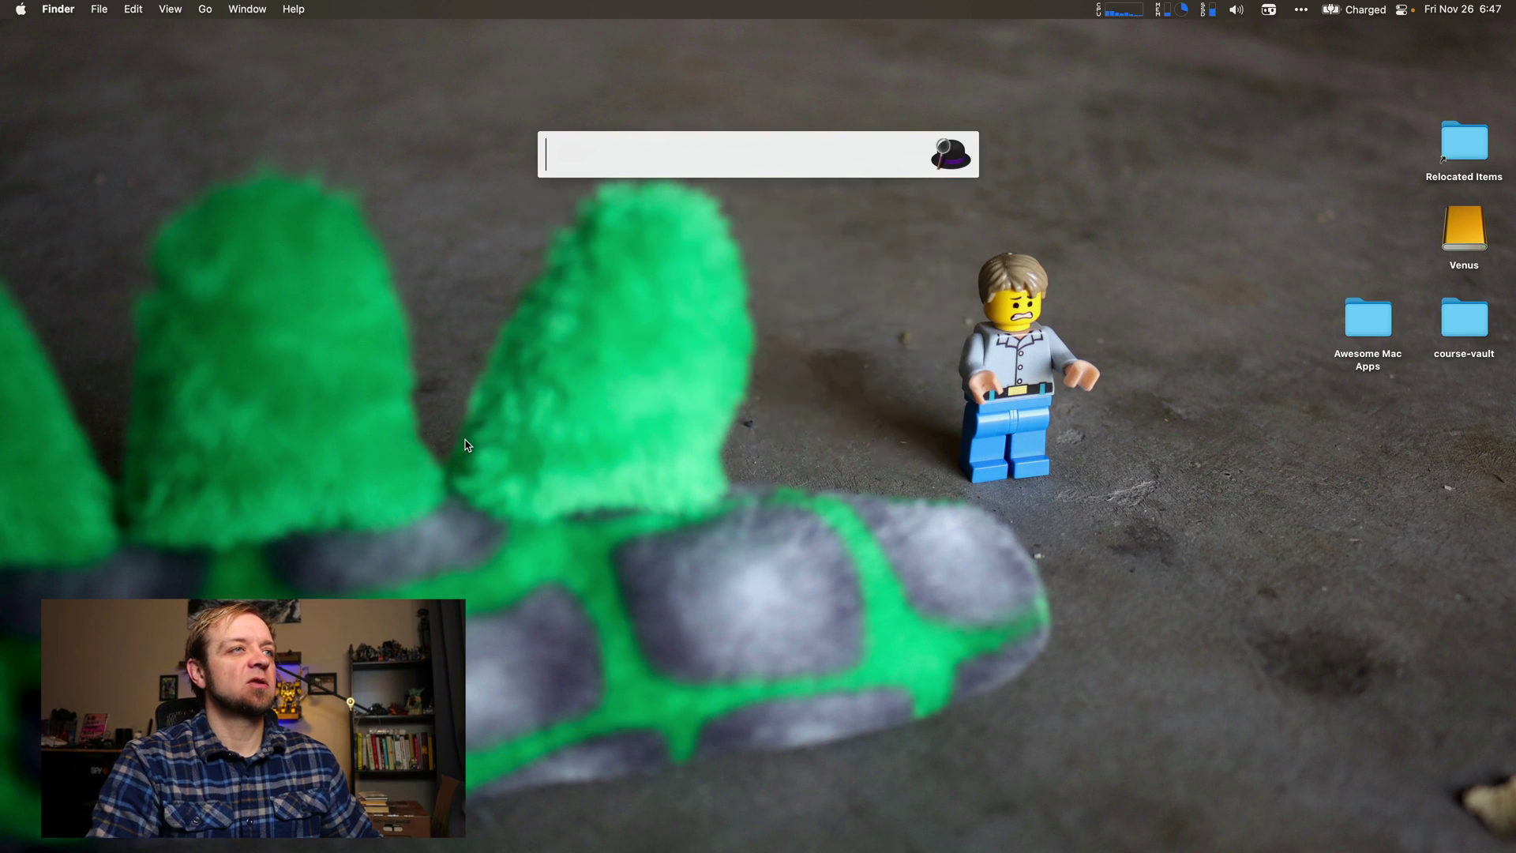
{"action": "type", "text": "text"}
{"action": "key", "text": "Return"}
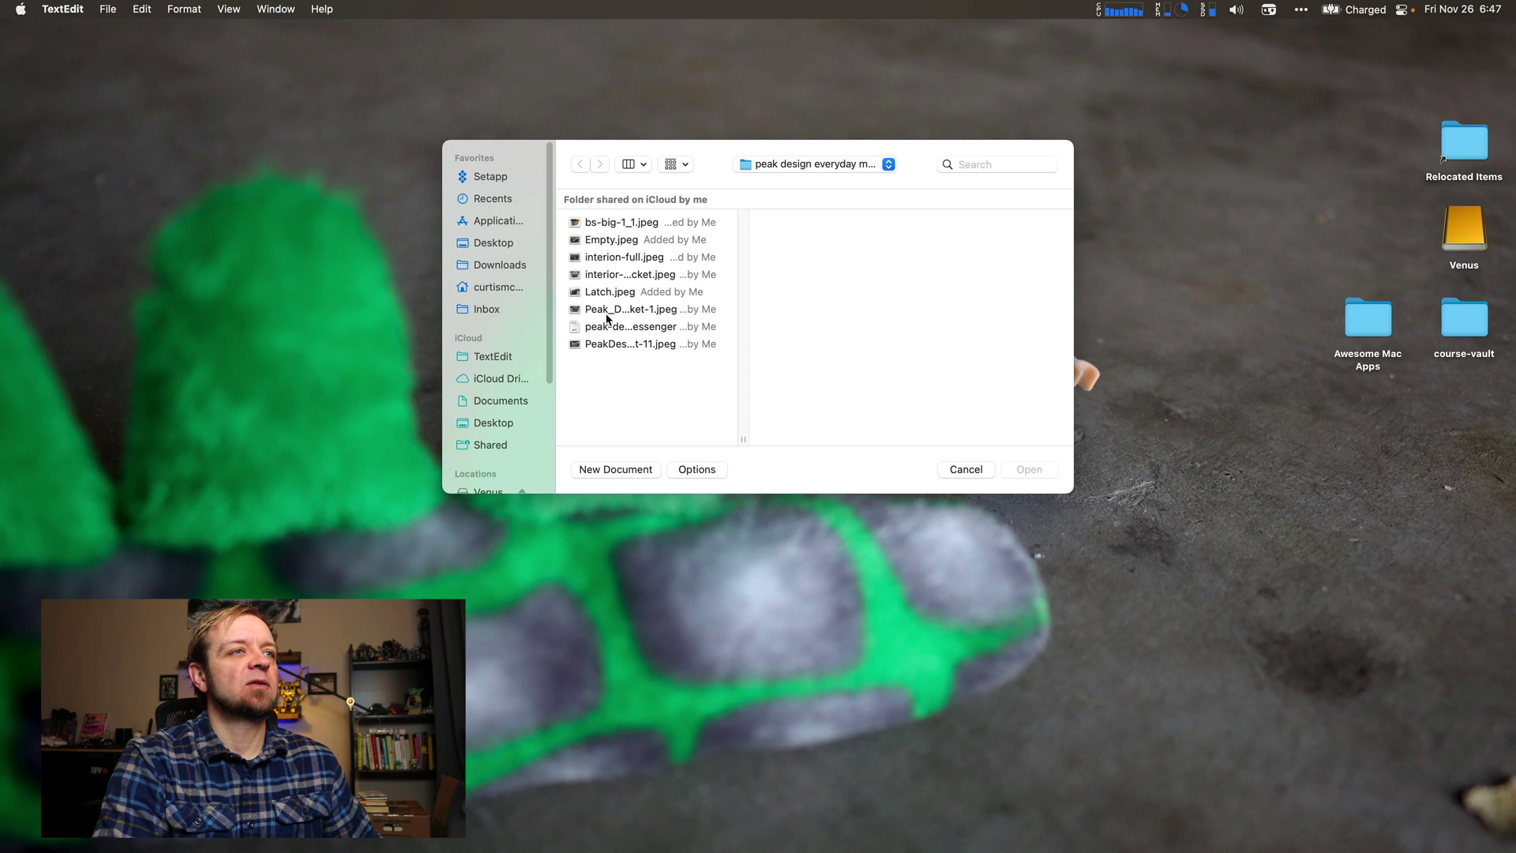
{"action": "left_click", "coordinate": [609, 328]}
{"action": "left_click", "coordinate": [1030, 469]}
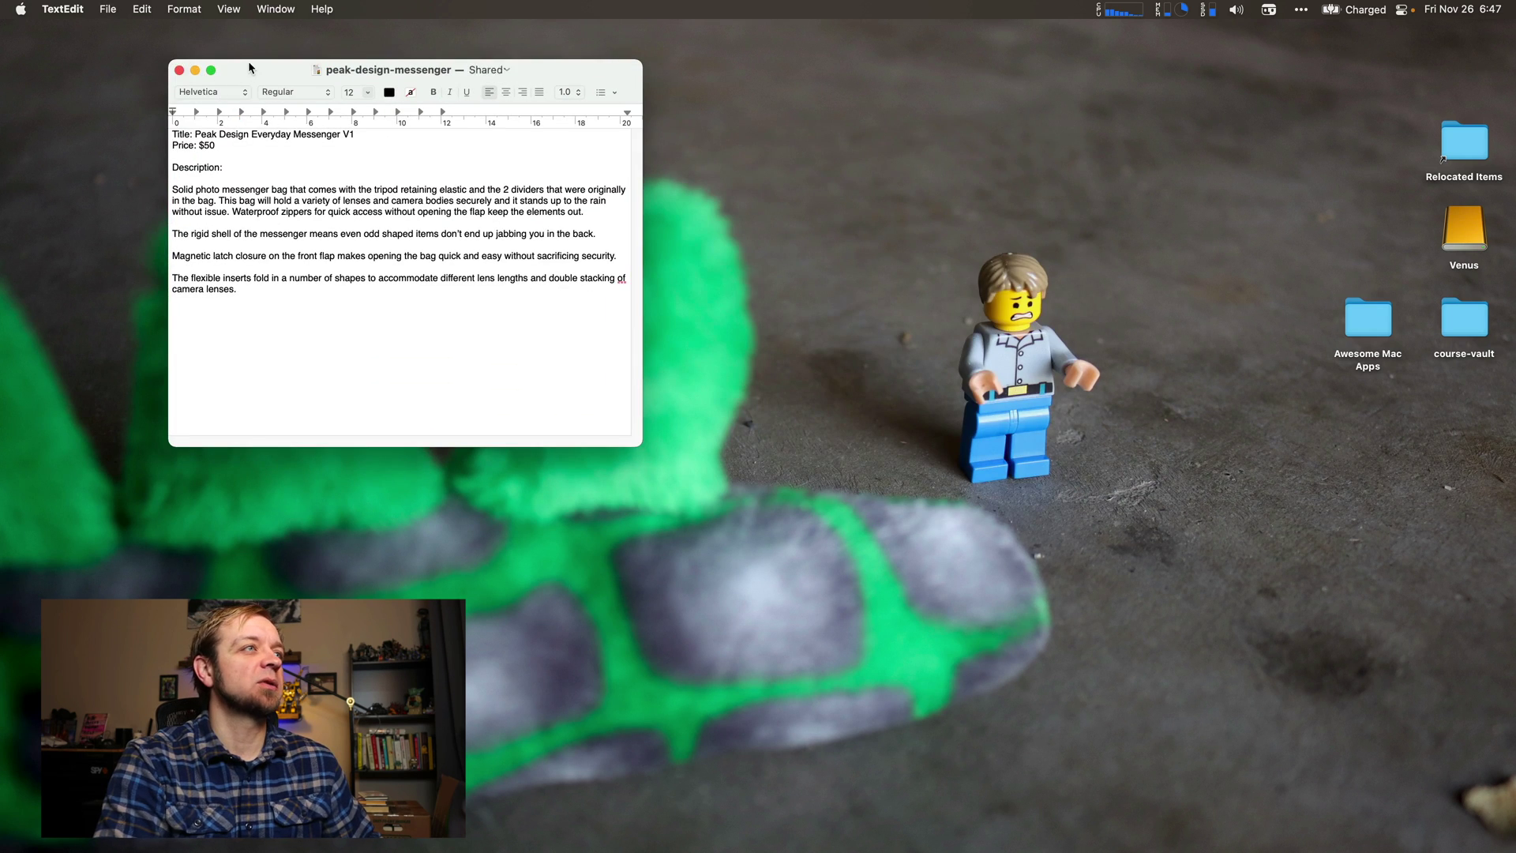
Drop the peak-design-messenger window on Mosaic's Right tile, then on a Centre tile.
{"action": "left_click_drag", "start_coordinate": [248, 68], "coordinate": [558, 196]}
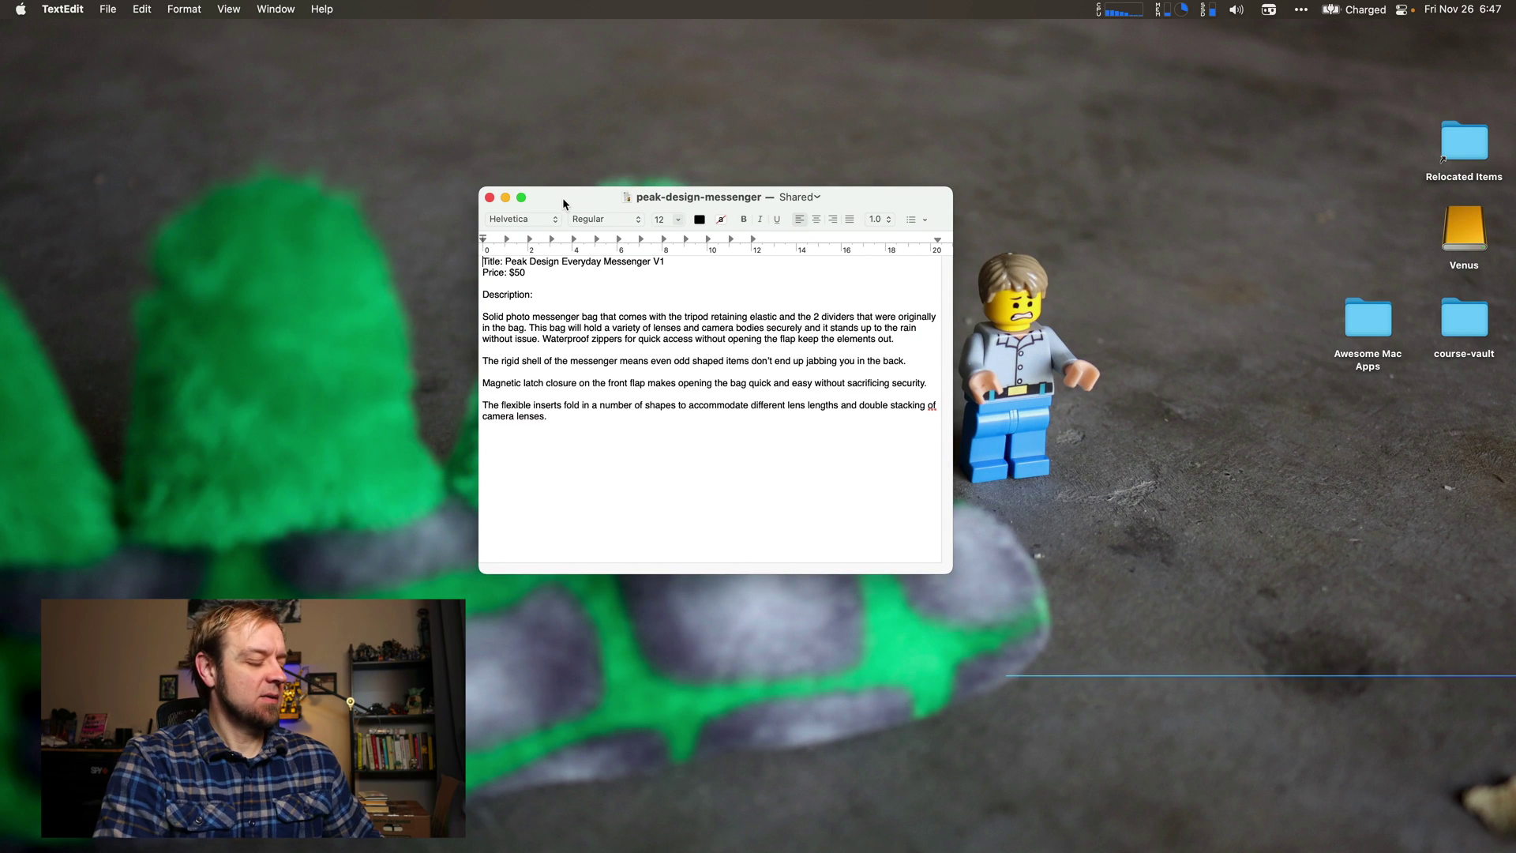
{"action": "mouse_move", "coordinate": [564, 198]}
{"action": "left_mouse_down"}
{"action": "mouse_move", "coordinate": [548, 156]}
{"action": "mouse_move", "coordinate": [603, 153]}
{"action": "mouse_move", "coordinate": [697, 56]}
{"action": "left_mouse_up"}
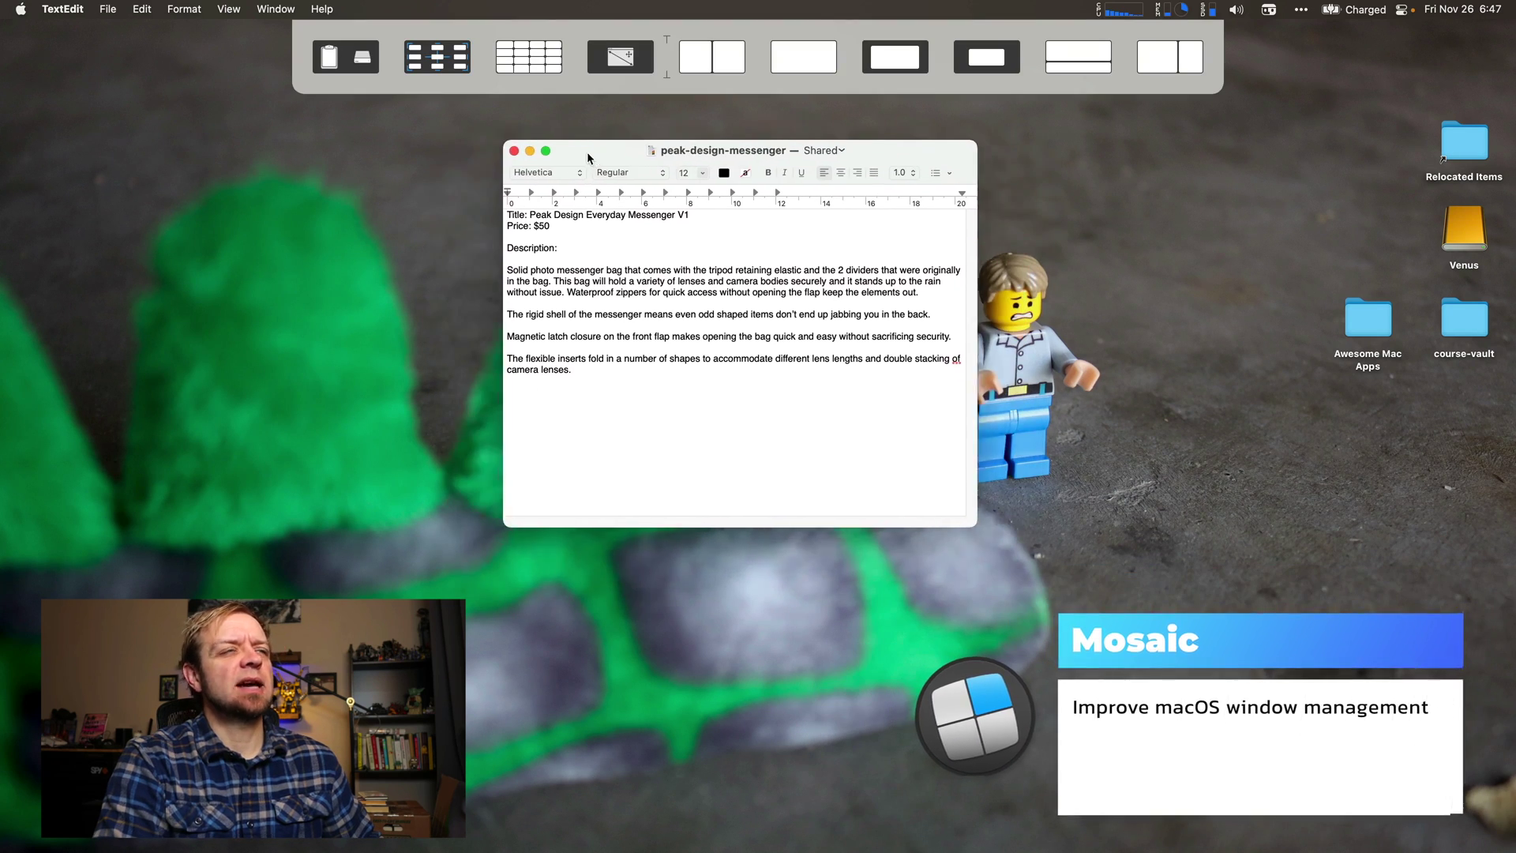
{"action": "left_click_drag", "start_coordinate": [571, 47], "coordinate": [723, 67]}
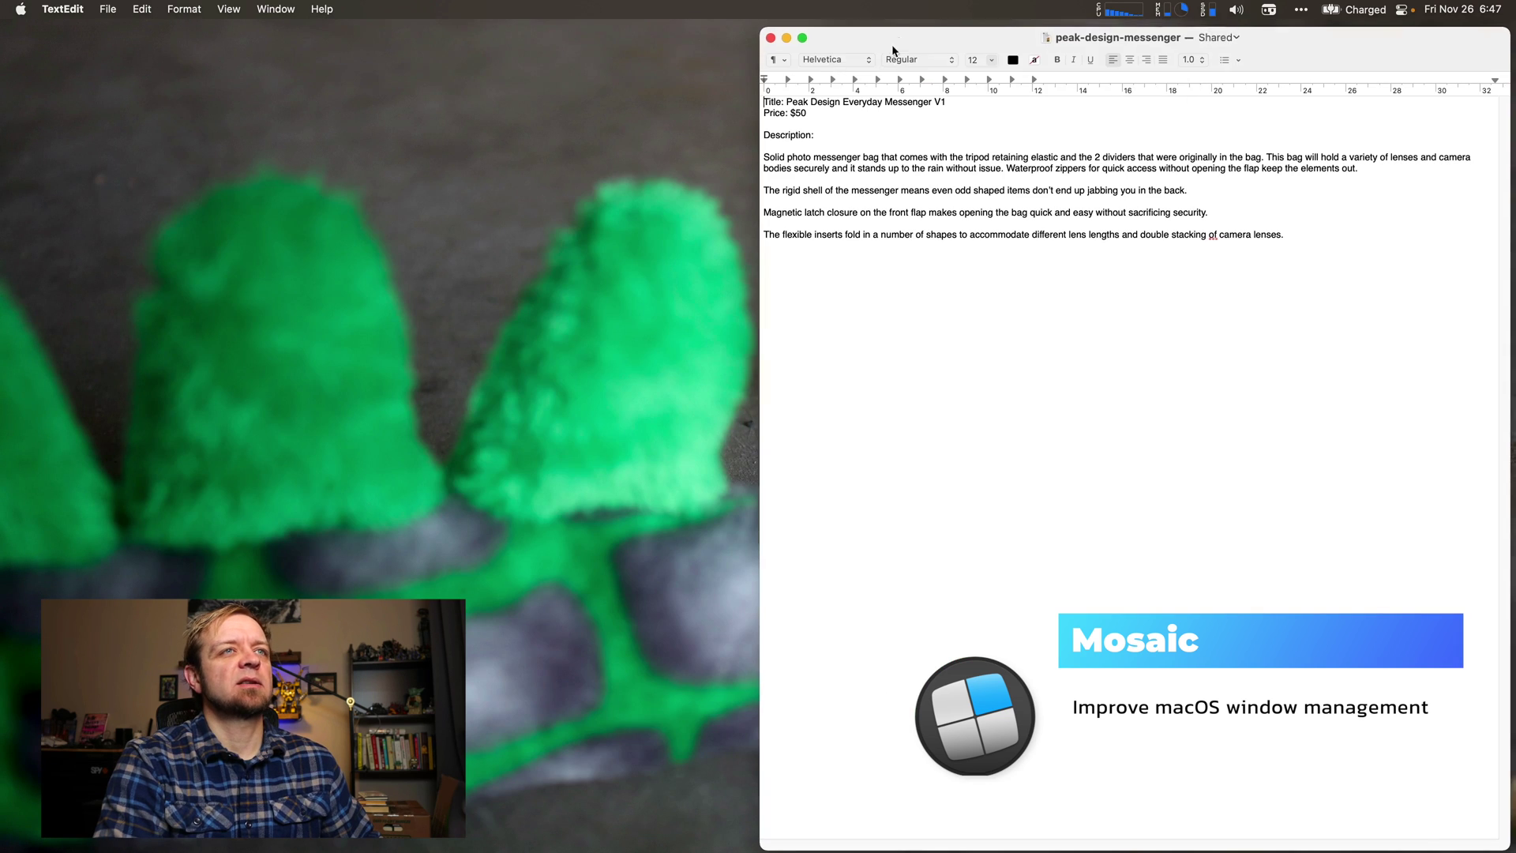
{"action": "left_click_drag", "start_coordinate": [881, 37], "coordinate": [898, 66]}
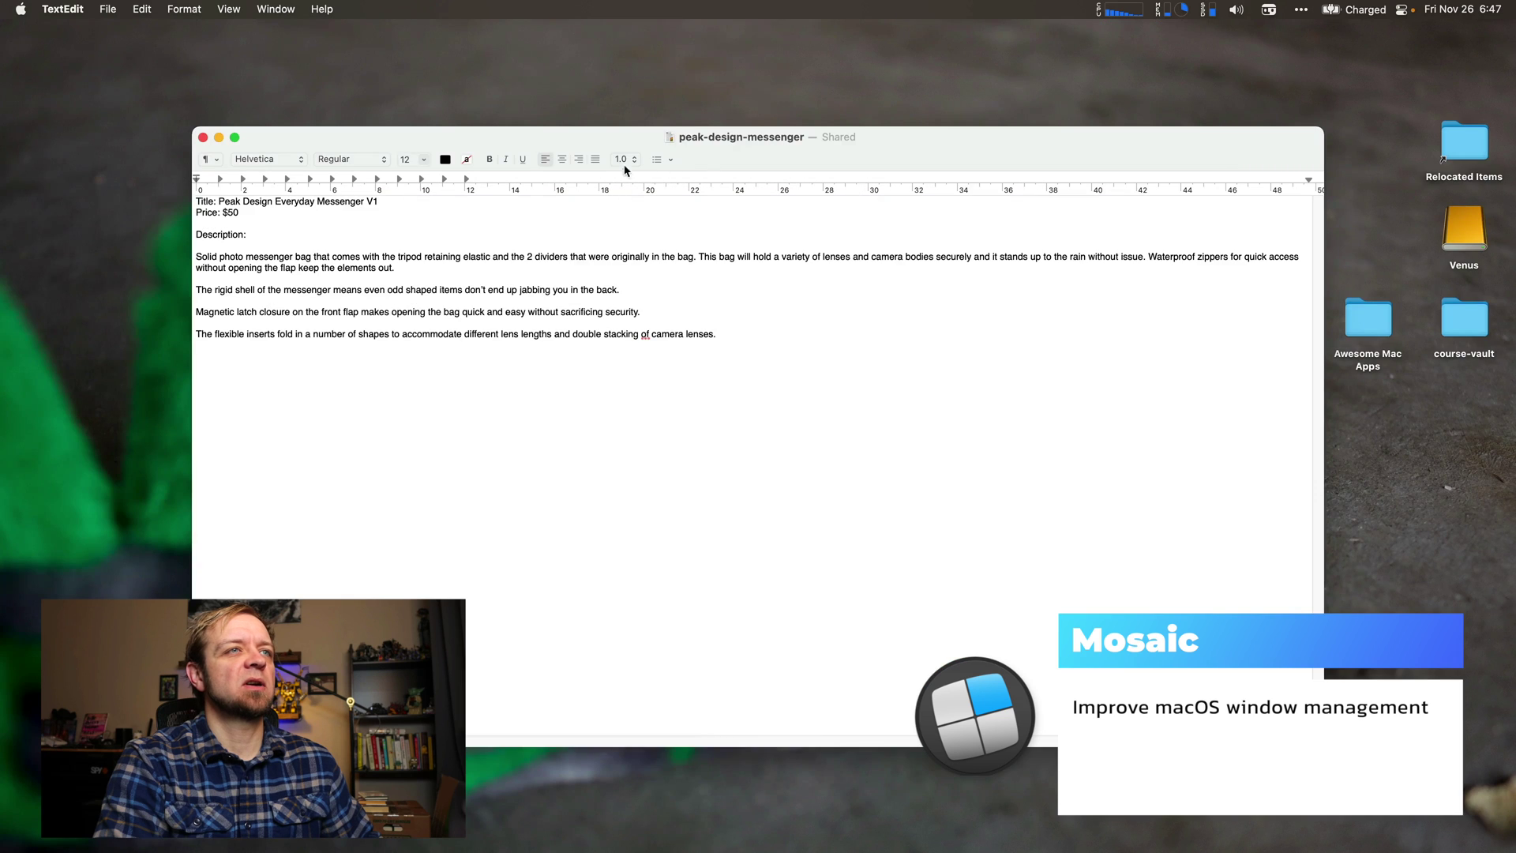
{"action": "left_click_drag", "start_coordinate": [608, 138], "coordinate": [877, 60]}
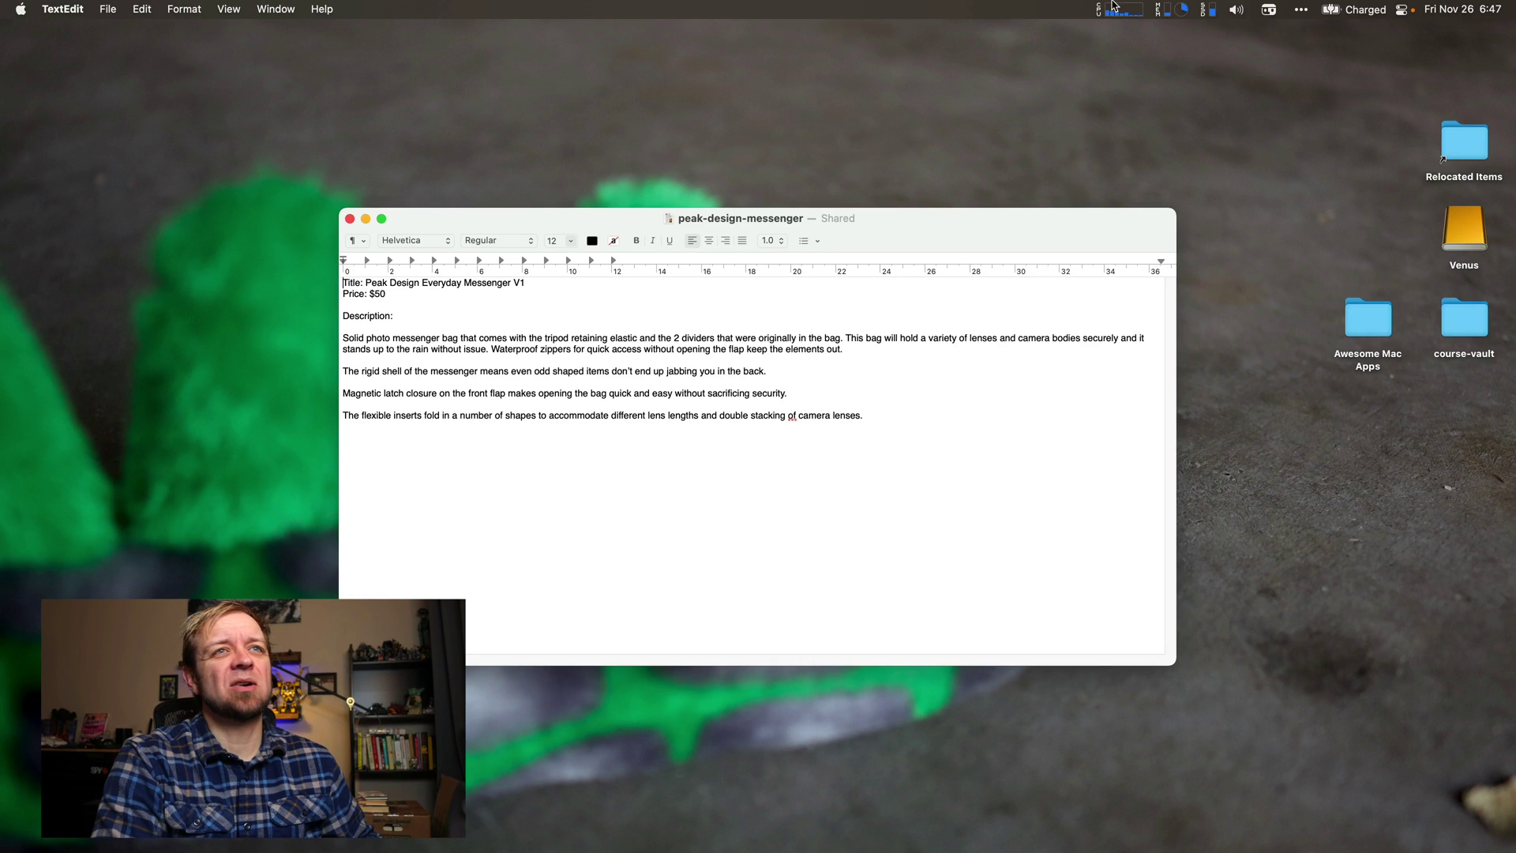
Open Mosaic's Layouts preferences and view the 1080p and Full Screen layouts.
{"action": "mouse_move", "coordinate": [1109, 11]}
{"action": "left_click", "coordinate": [1027, 10]}
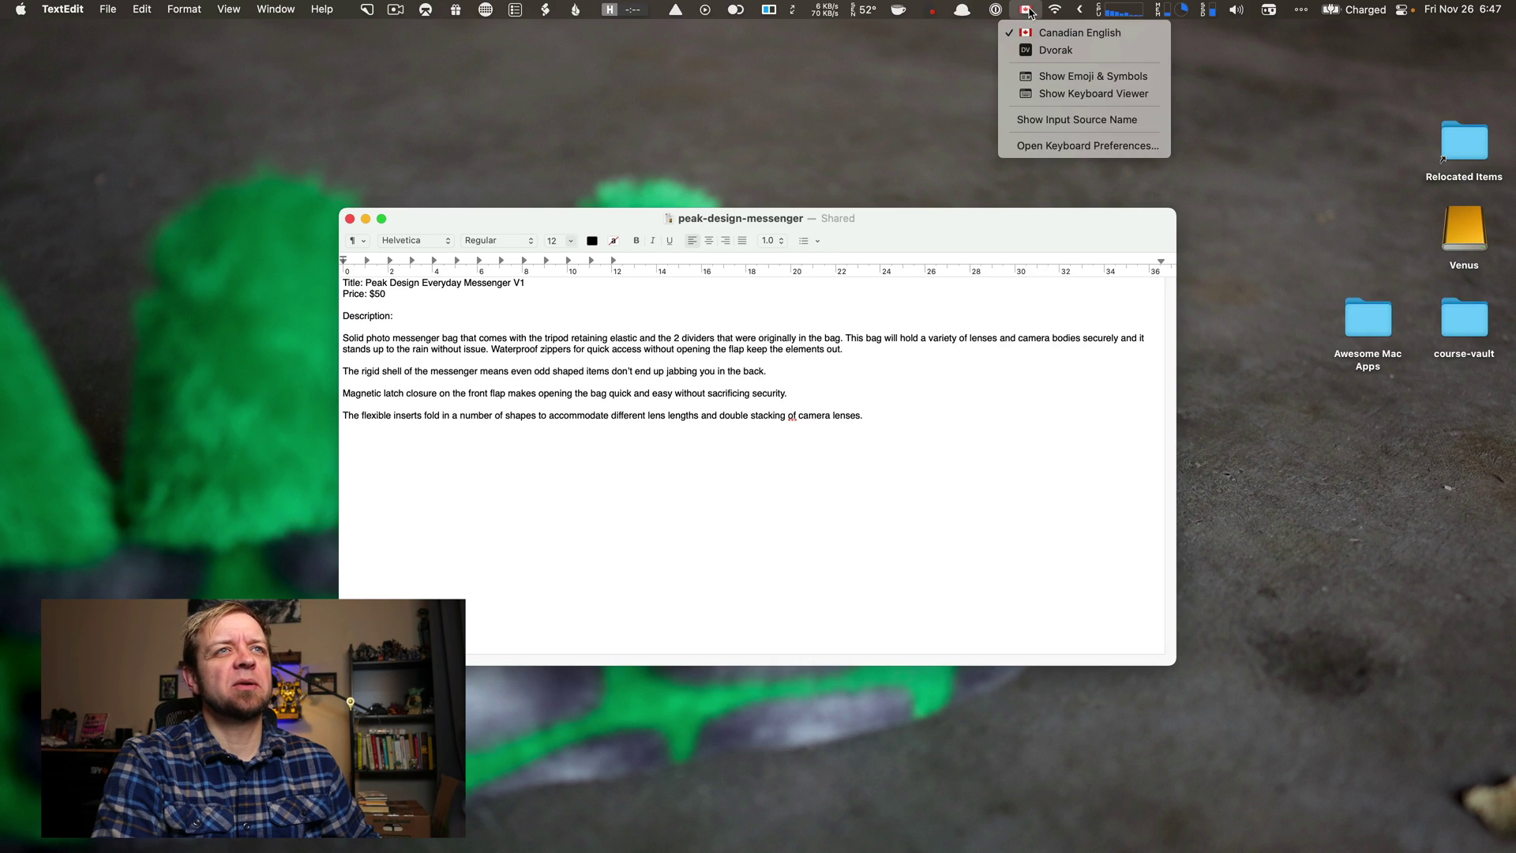
{"action": "left_click", "coordinate": [770, 9]}
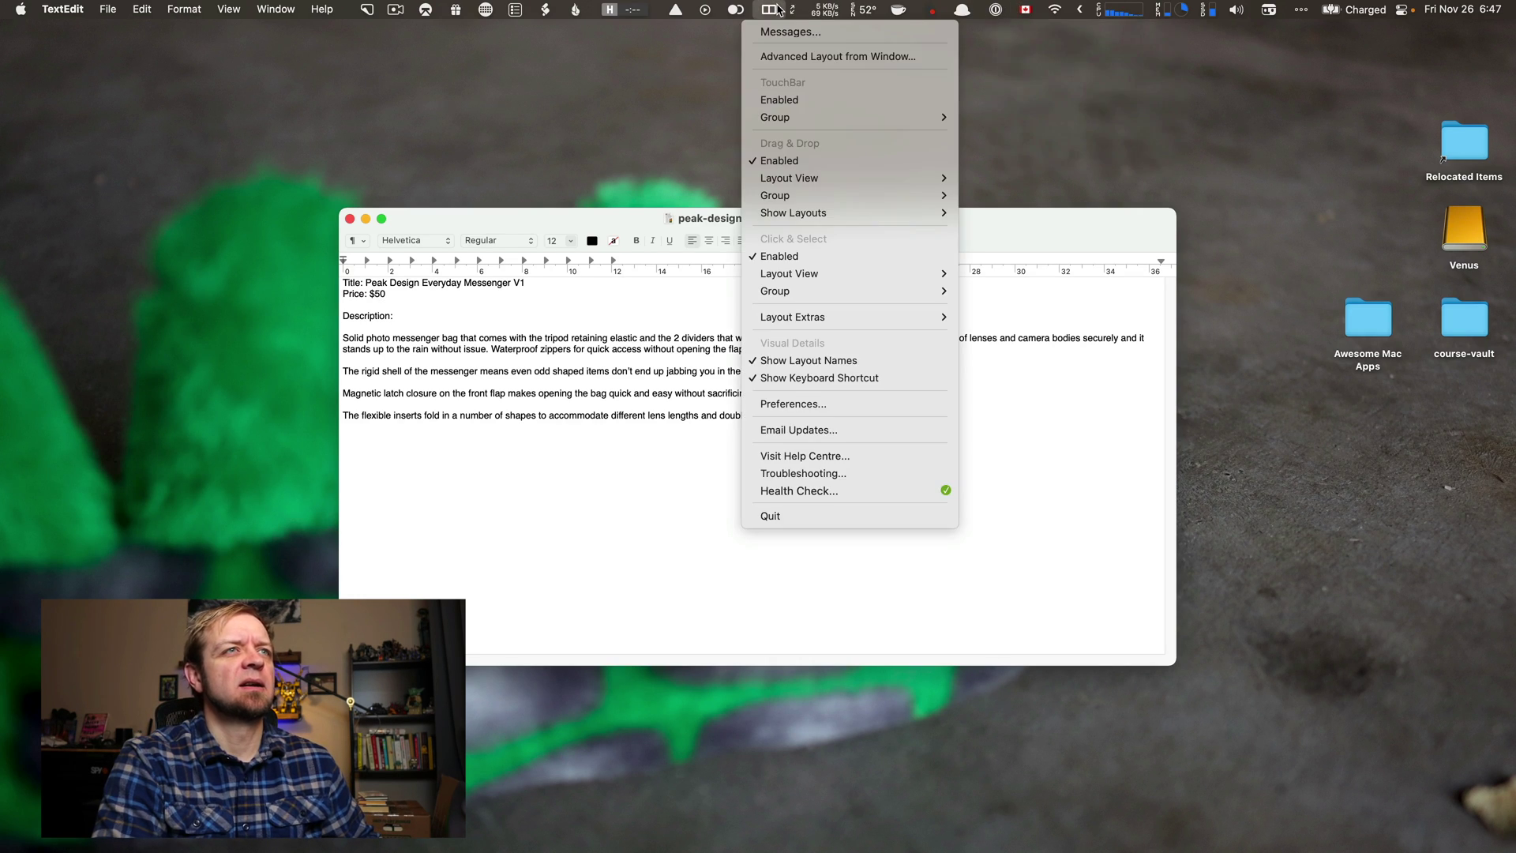
{"action": "left_click", "coordinate": [809, 404]}
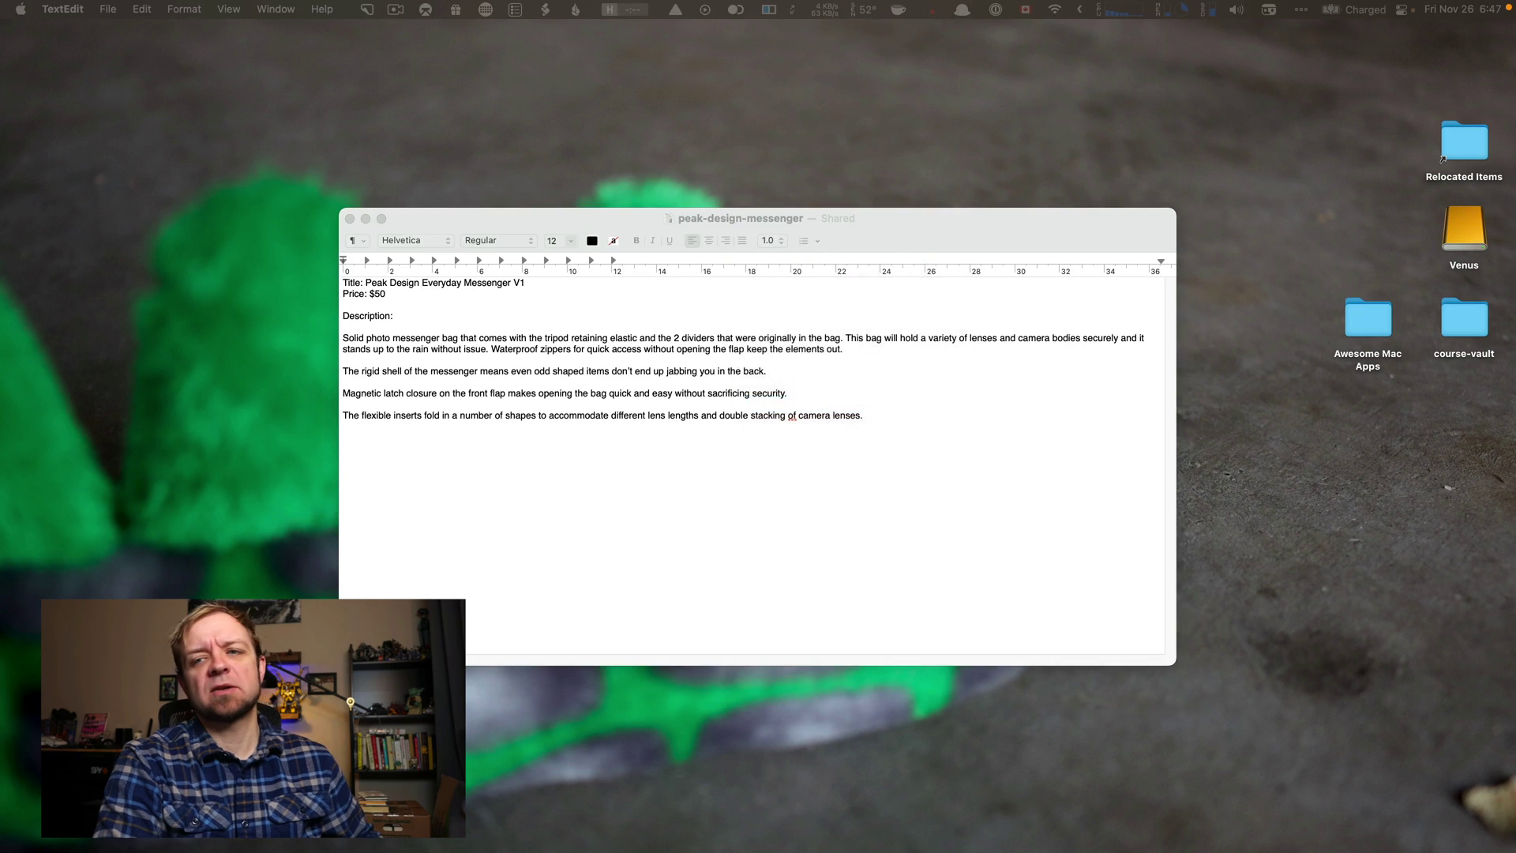
{"action": "key", "text": "super+Tab"}
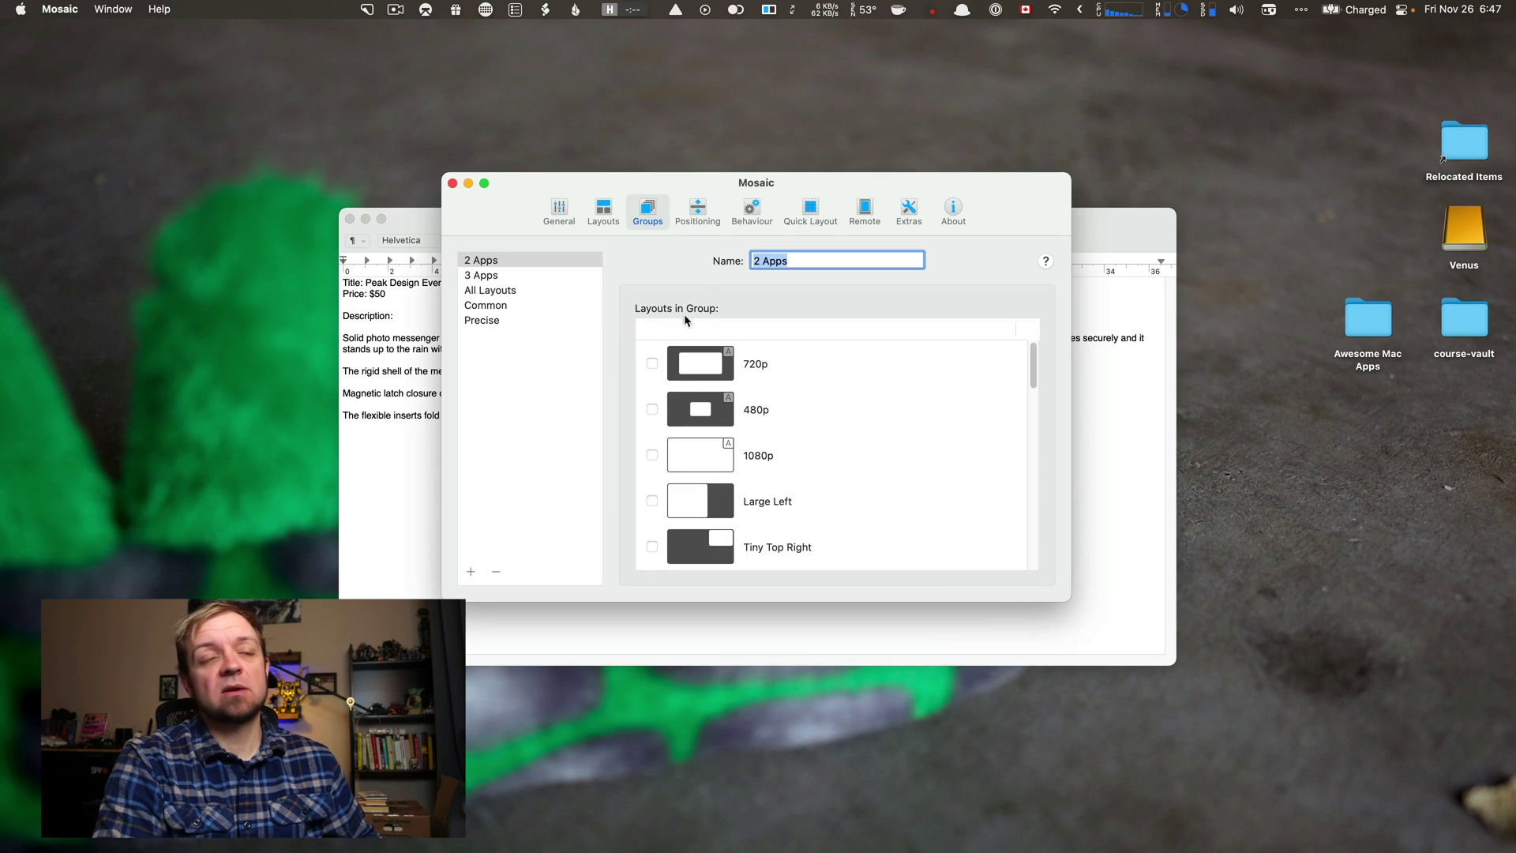
{"action": "left_click", "coordinate": [604, 211]}
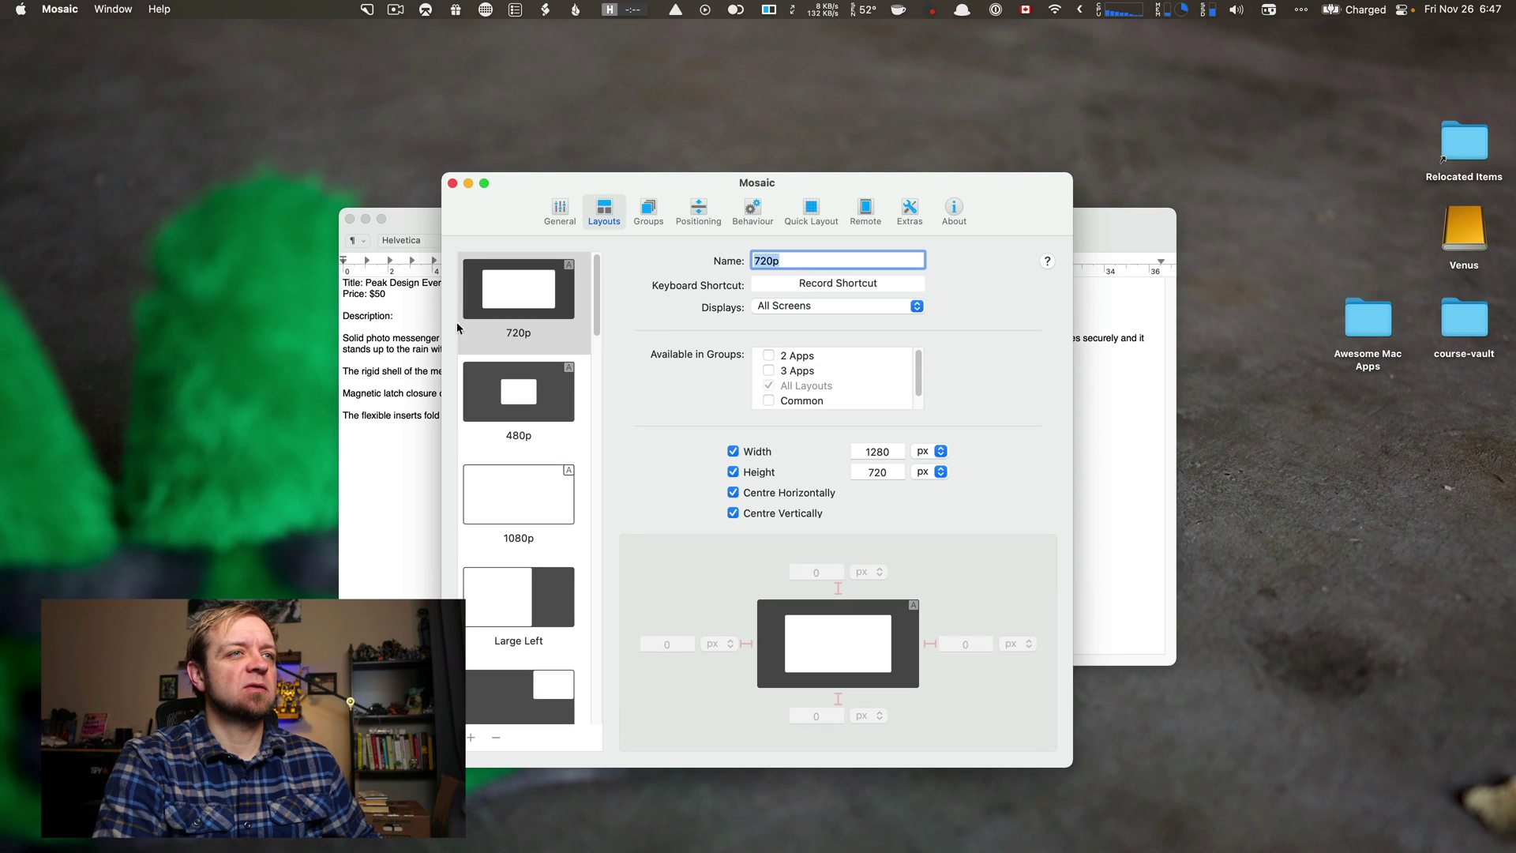
{"action": "left_click", "coordinate": [488, 493]}
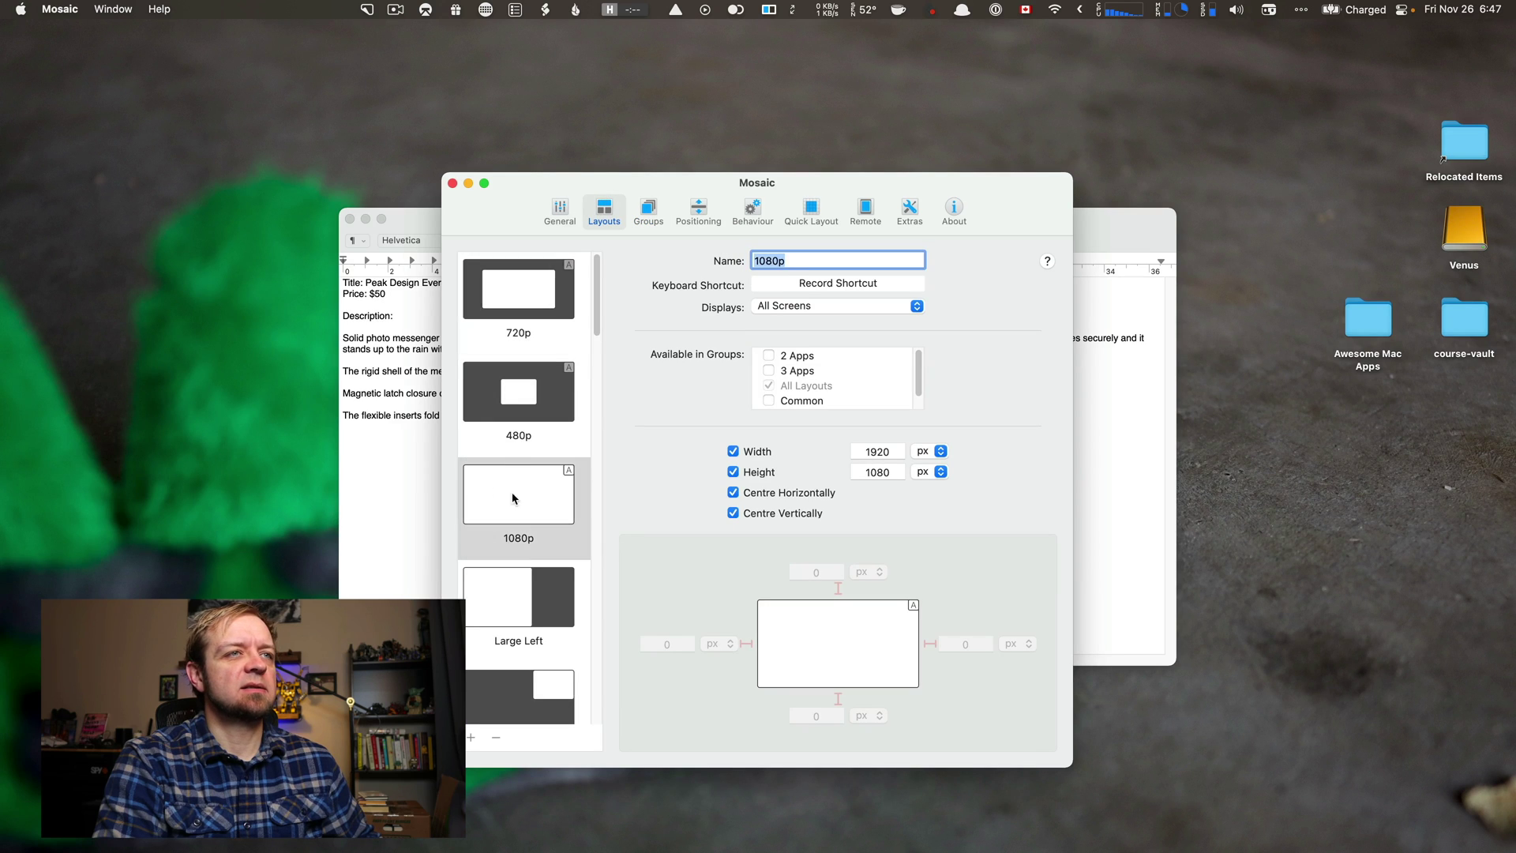
{"action": "scroll", "coordinate": [486, 580], "scroll_direction": "down", "scroll_amount": 5}
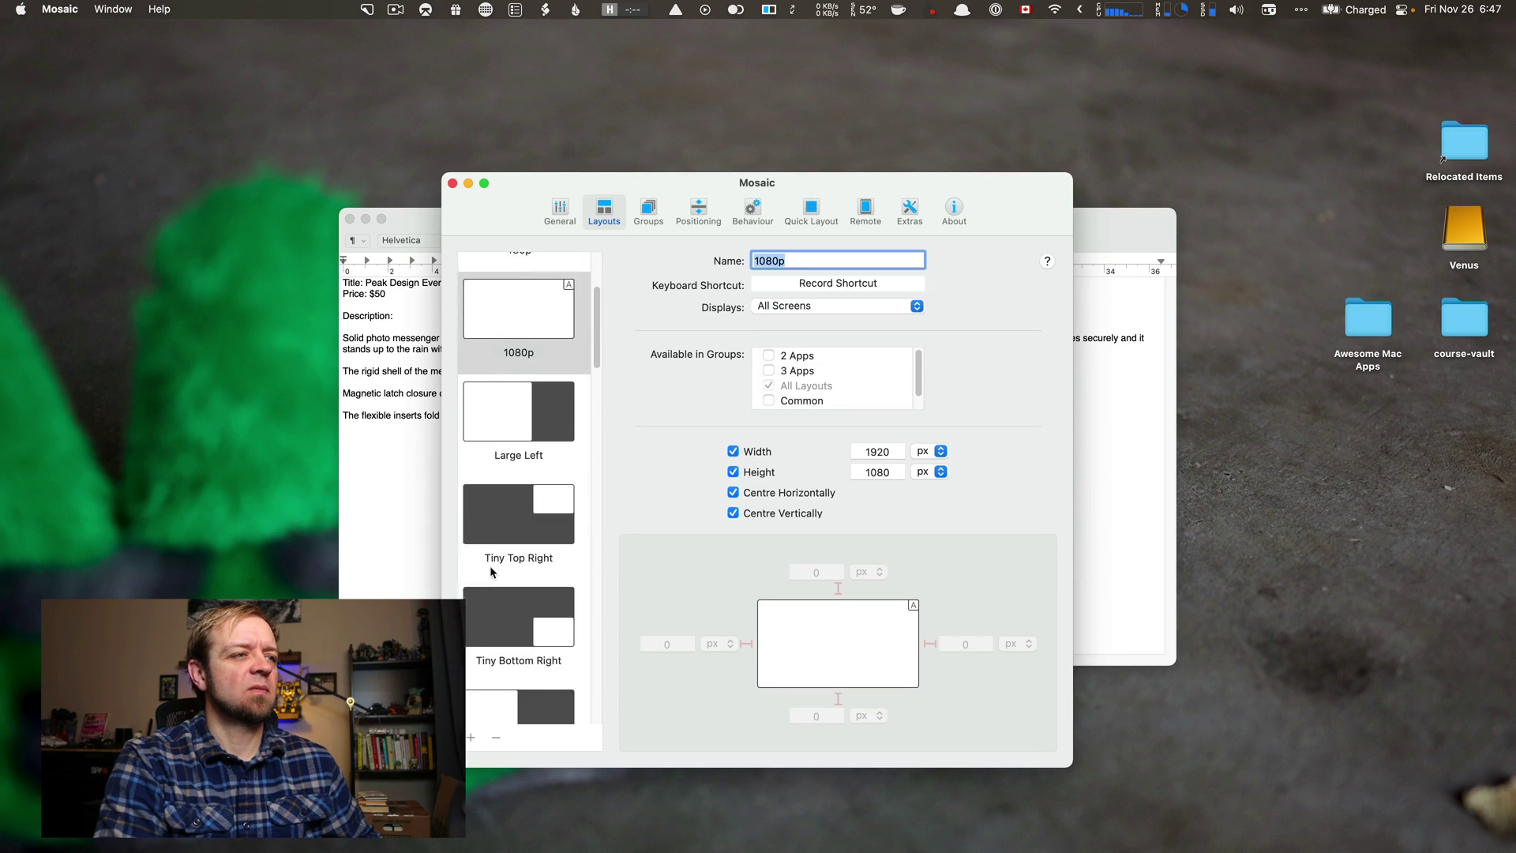
{"action": "scroll", "coordinate": [492, 573], "scroll_direction": "down", "scroll_amount": 2}
{"action": "scroll", "coordinate": [496, 581], "scroll_direction": "down", "scroll_amount": 4}
{"action": "scroll", "coordinate": [498, 593], "scroll_direction": "up", "scroll_amount": 1}
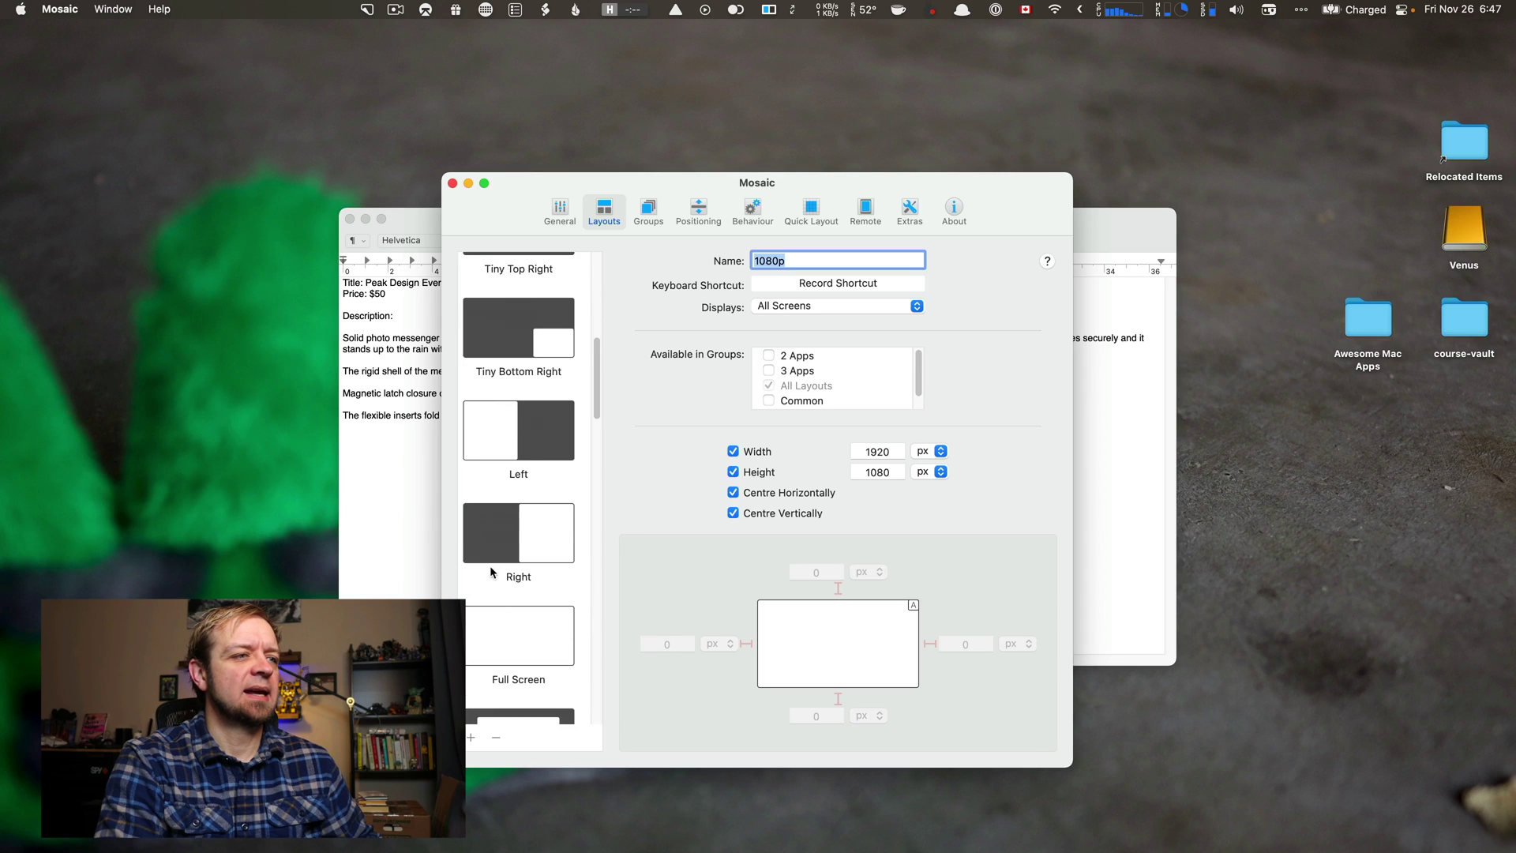
{"action": "left_click", "coordinate": [501, 611]}
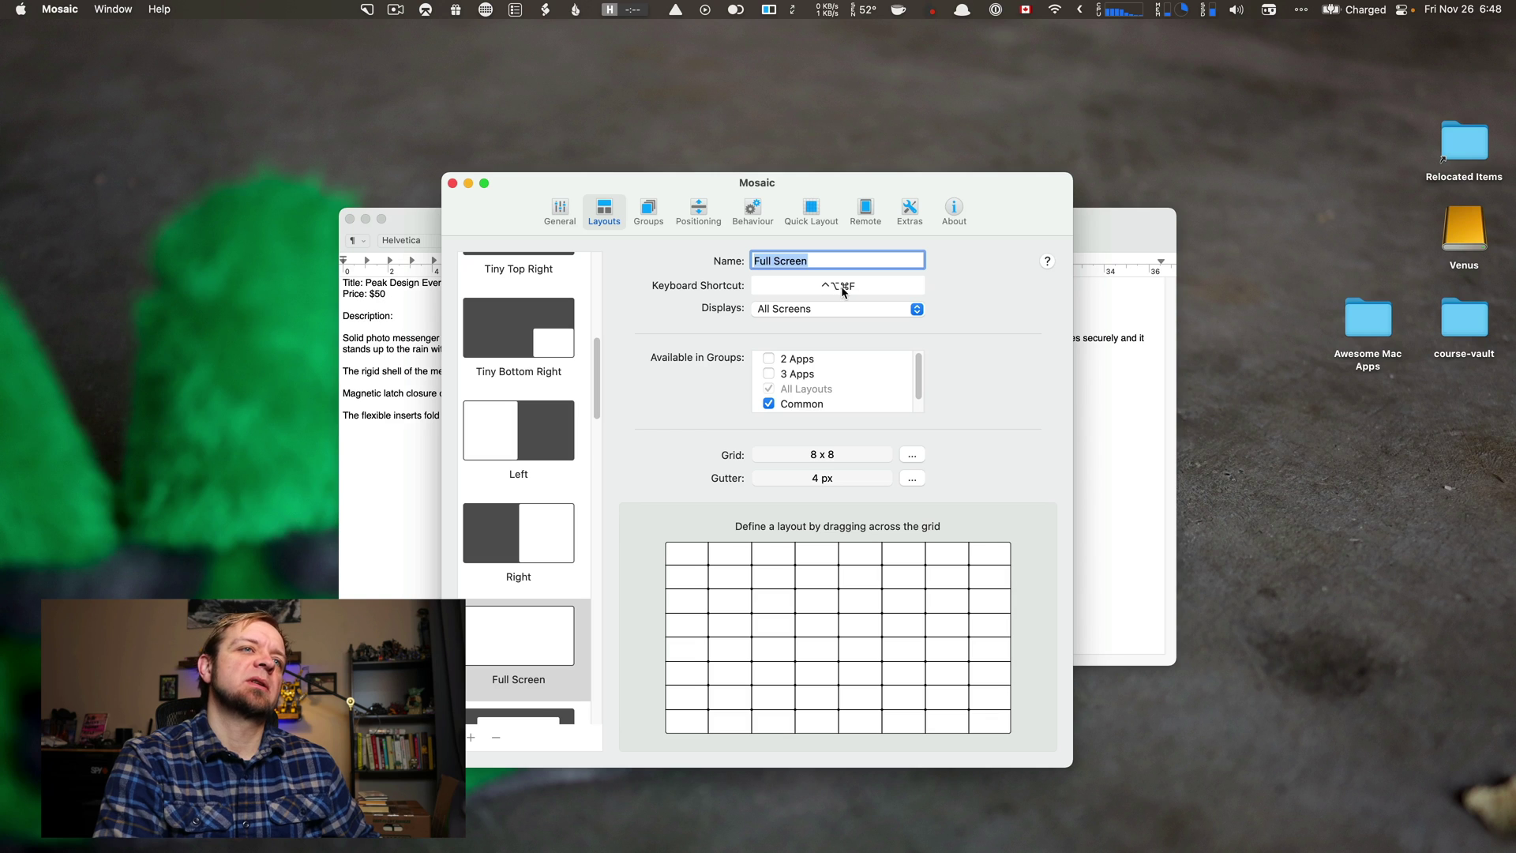
Bring the TextEdit document forward, maximize it, and return to Mosaic's settings.
{"action": "left_click", "coordinate": [1132, 217]}
{"action": "double_click", "coordinate": [1134, 217]}
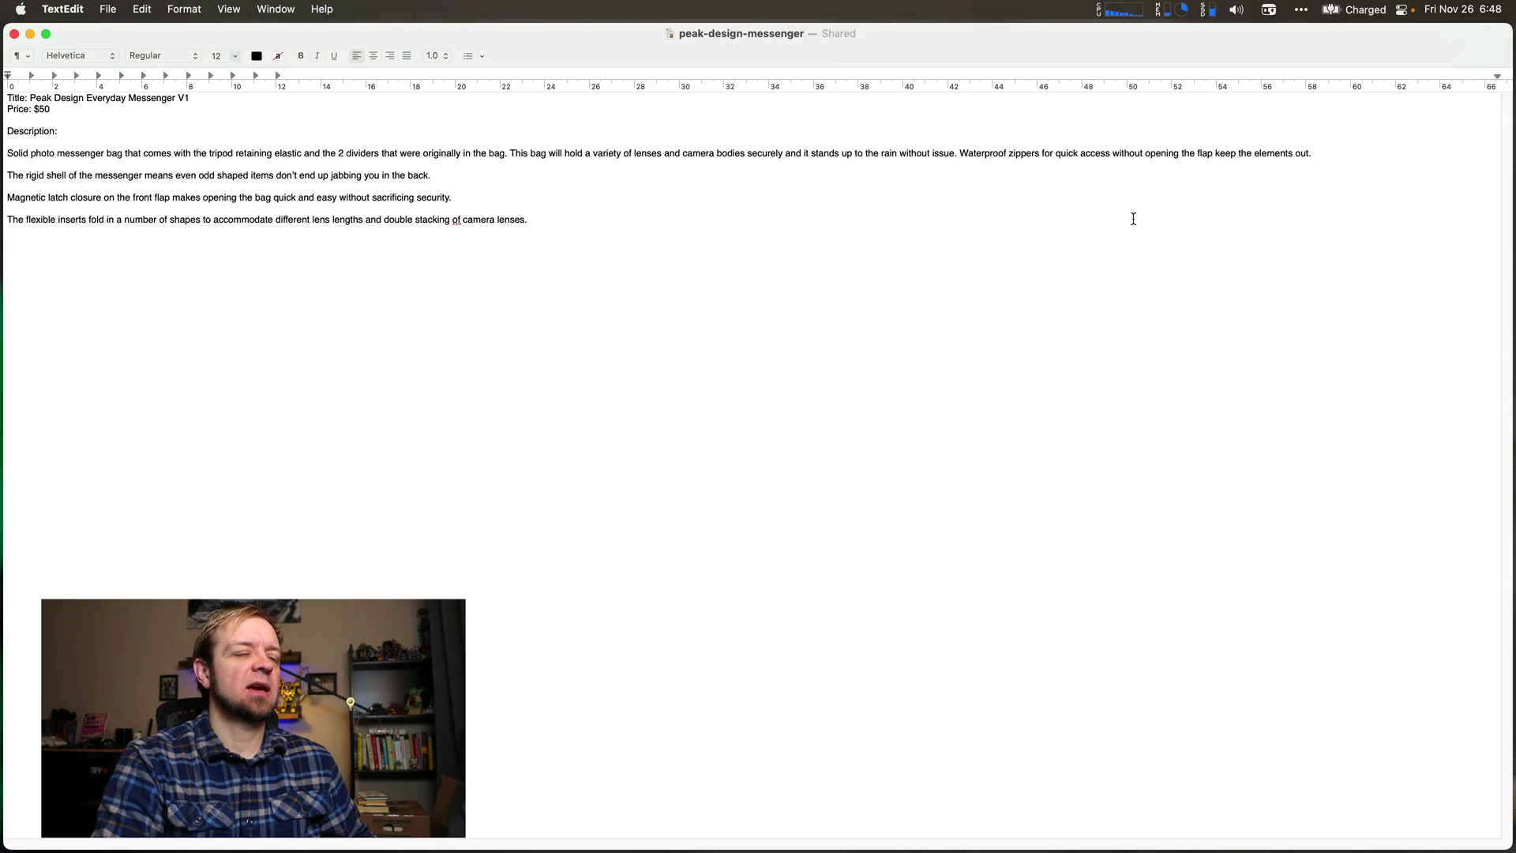
{"action": "key", "text": "super+Tab"}
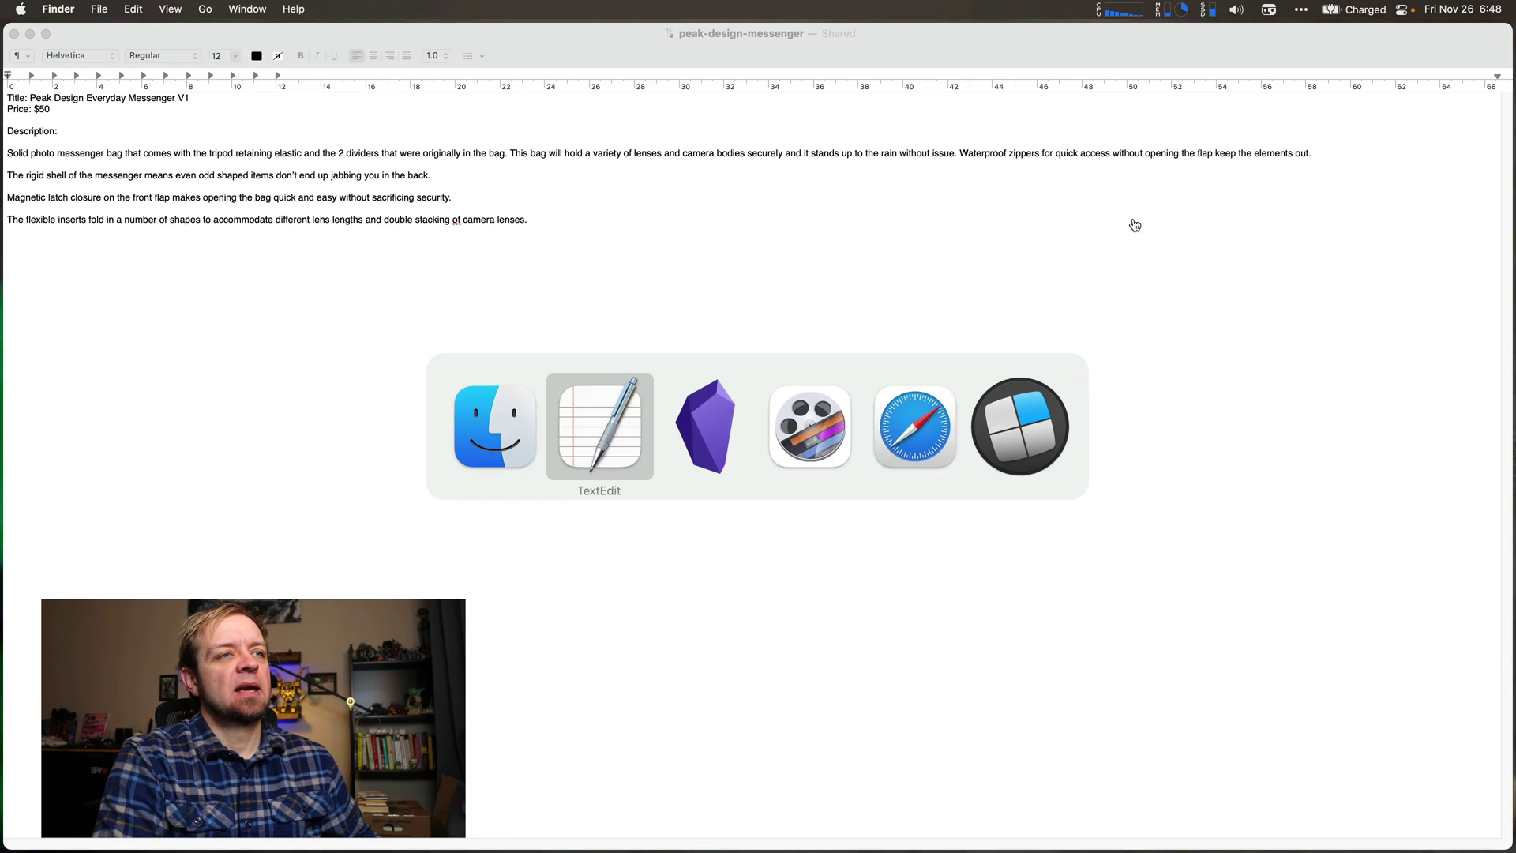
{"action": "key", "text": "Tab"}
{"action": "key", "text": "Tab"}
{"action": "key", "text": "Tab"}
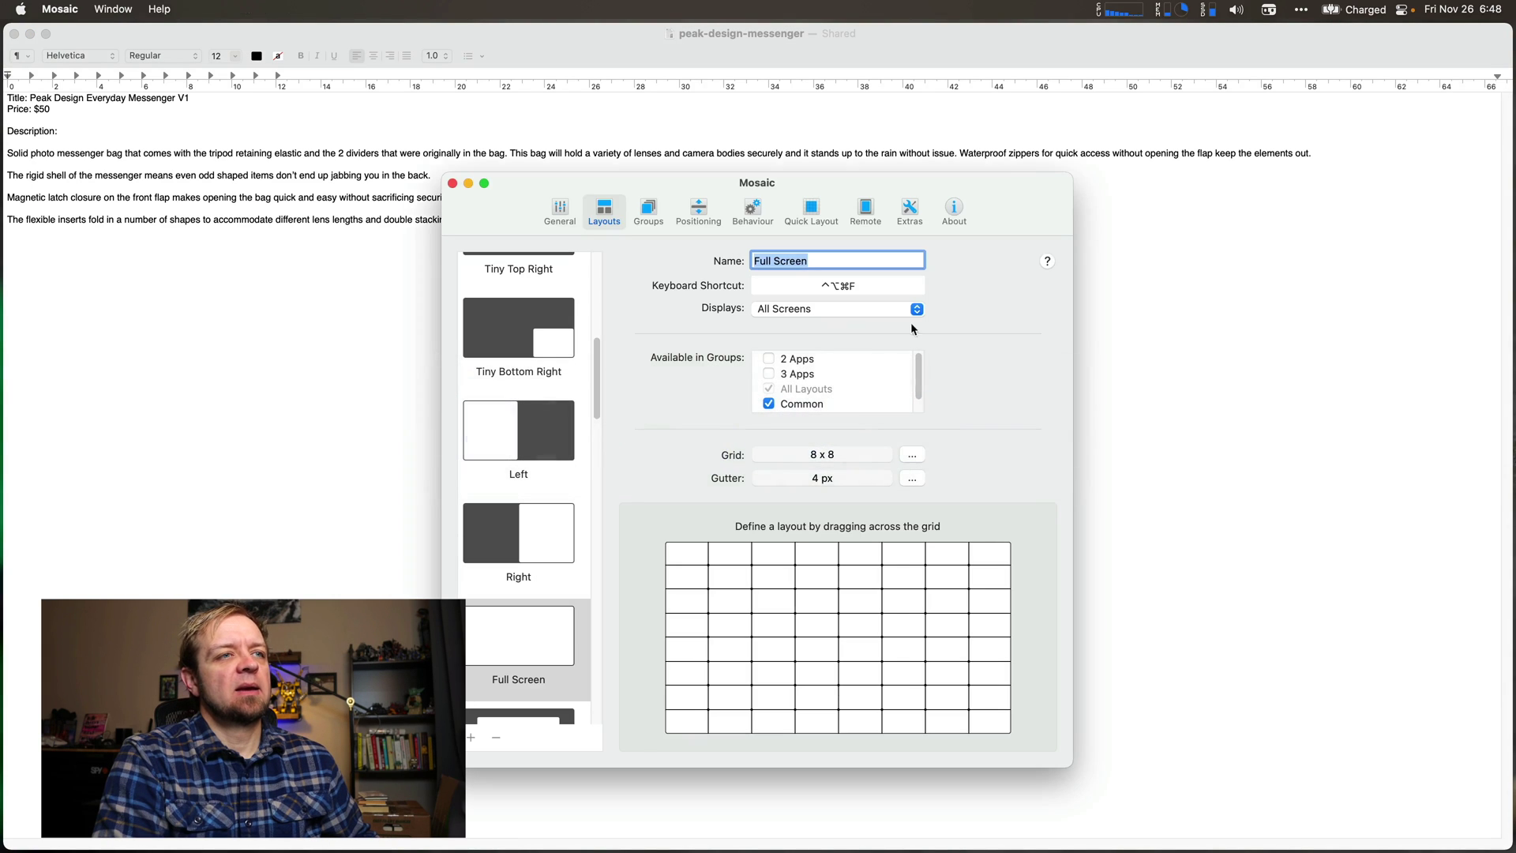
View the Left and Right layout grids, then close the TextEdit document.
{"action": "left_click", "coordinate": [483, 421]}
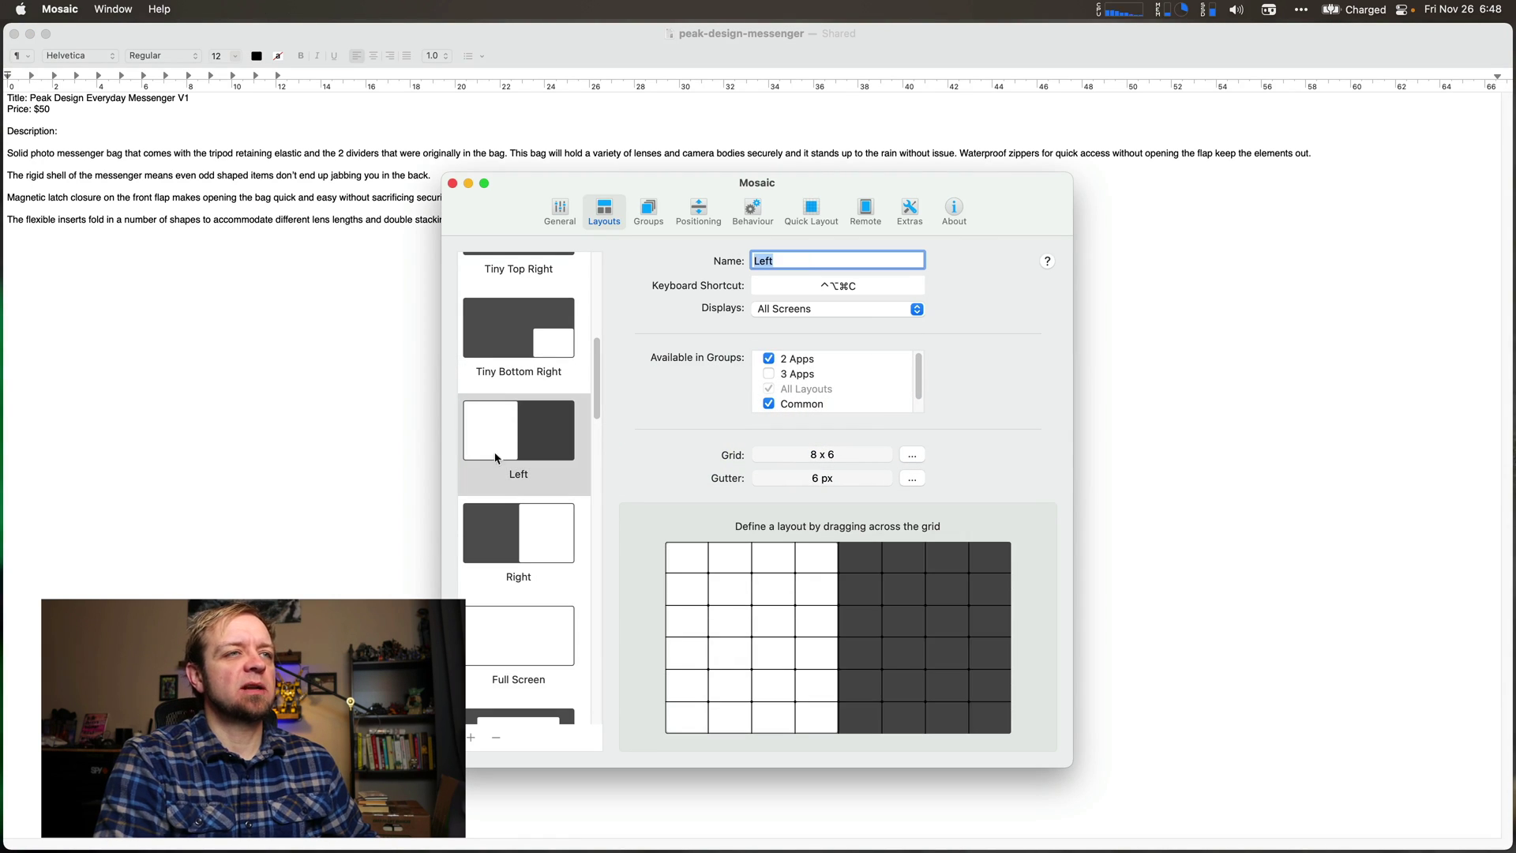
{"action": "left_click", "coordinate": [522, 517]}
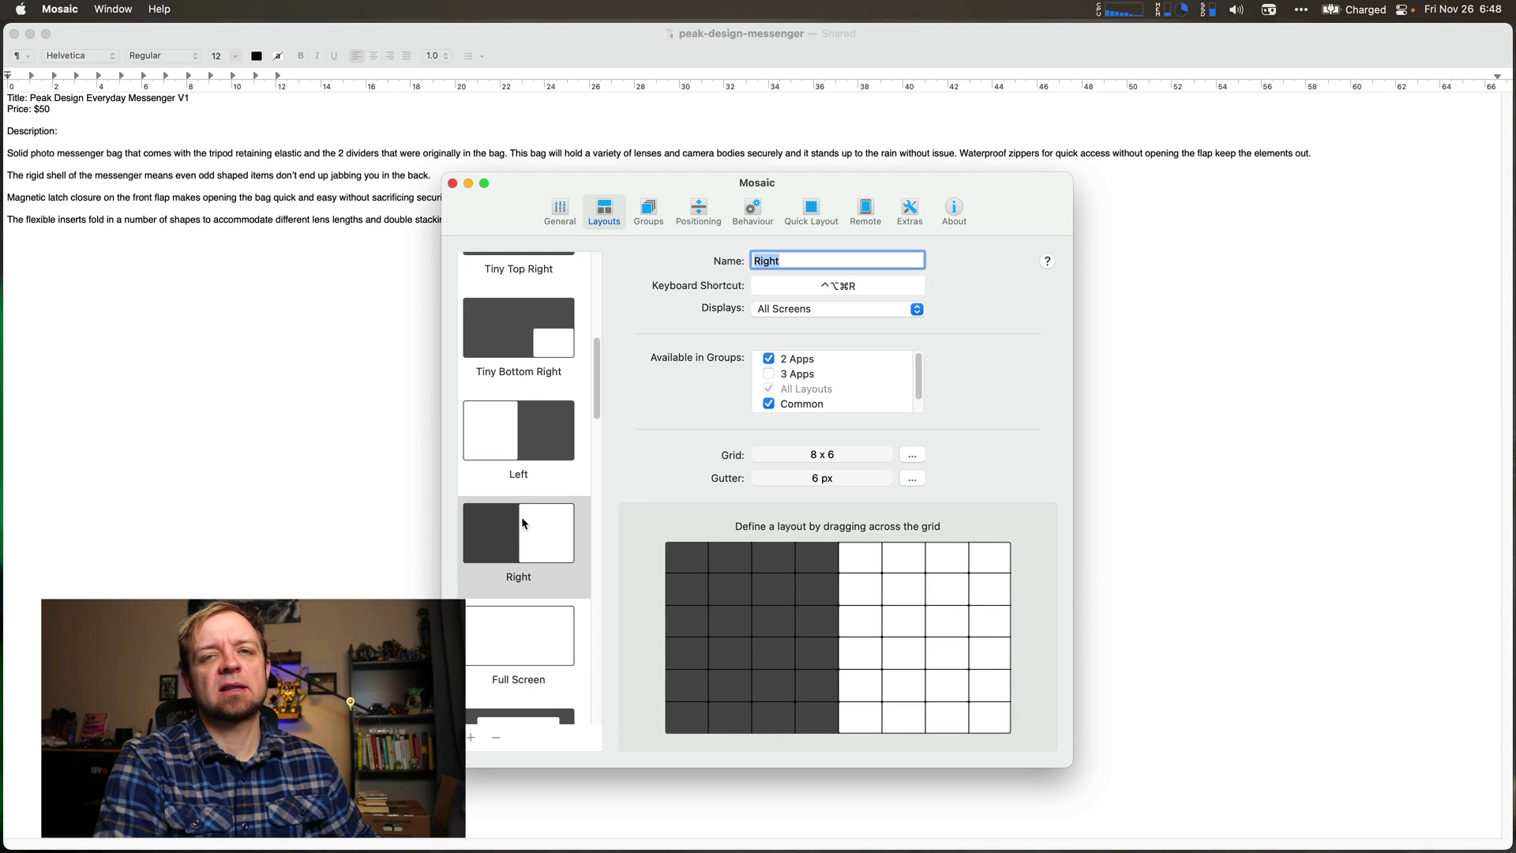
{"action": "left_click", "coordinate": [15, 43]}
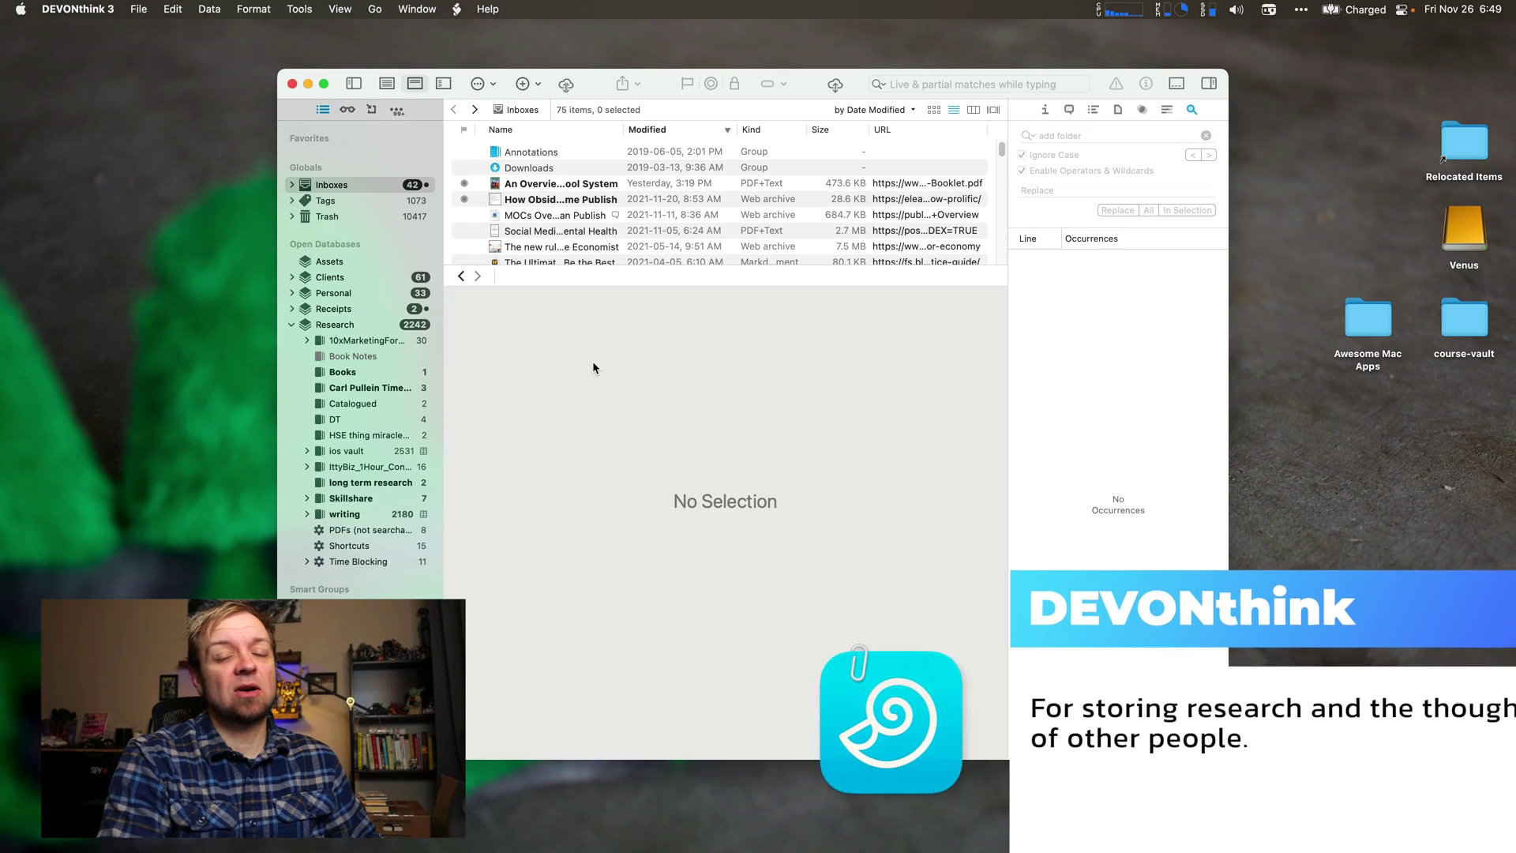
Preview the Indian Residential School PDF, glance at Assets' Shortcuts icon, then return to Inboxes.
{"action": "left_click", "coordinate": [603, 184]}
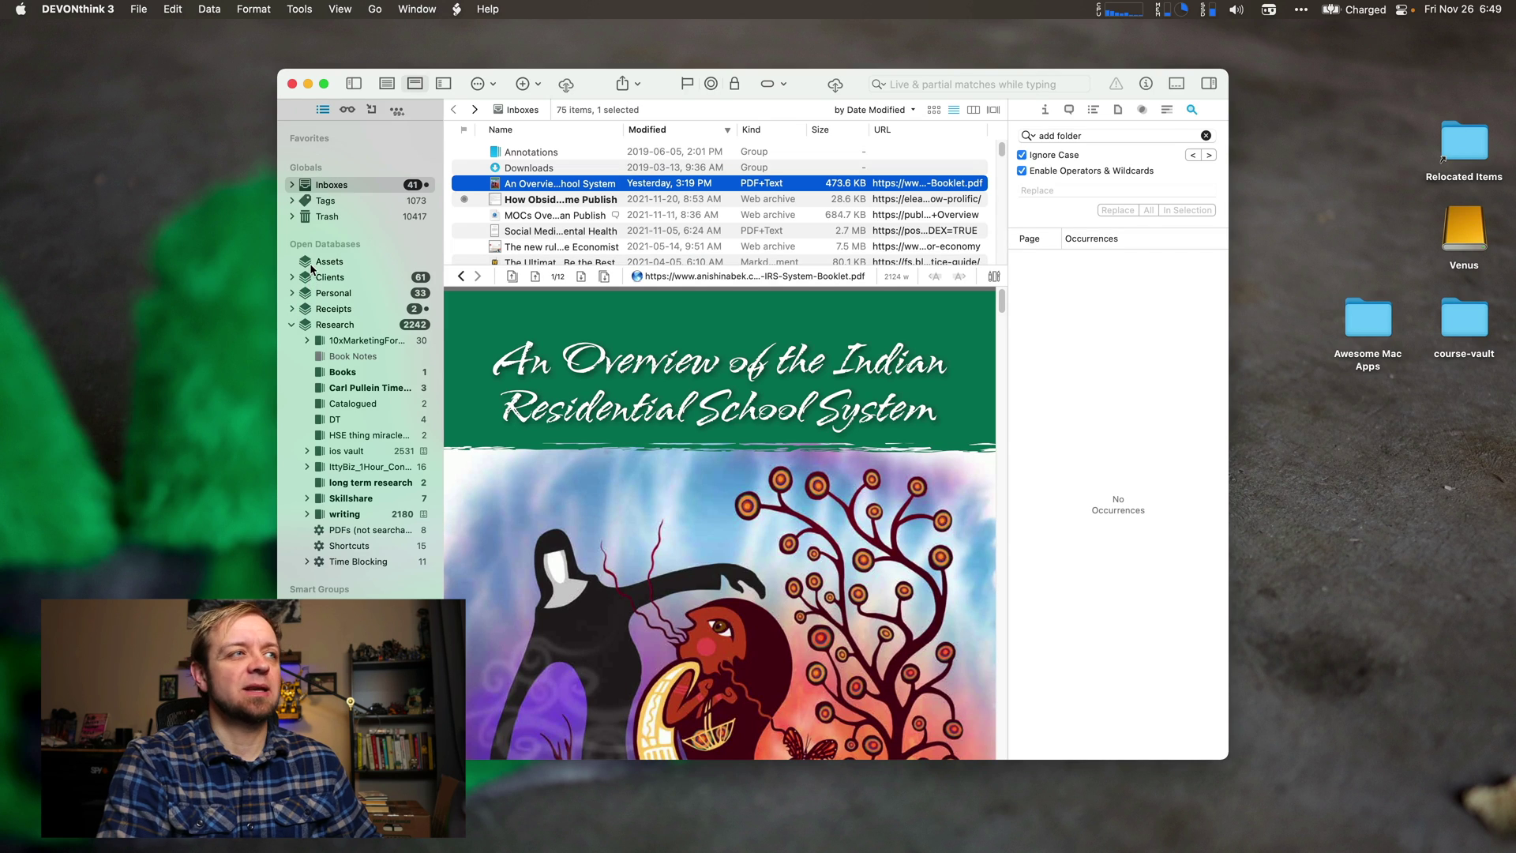
{"action": "left_click", "coordinate": [322, 261]}
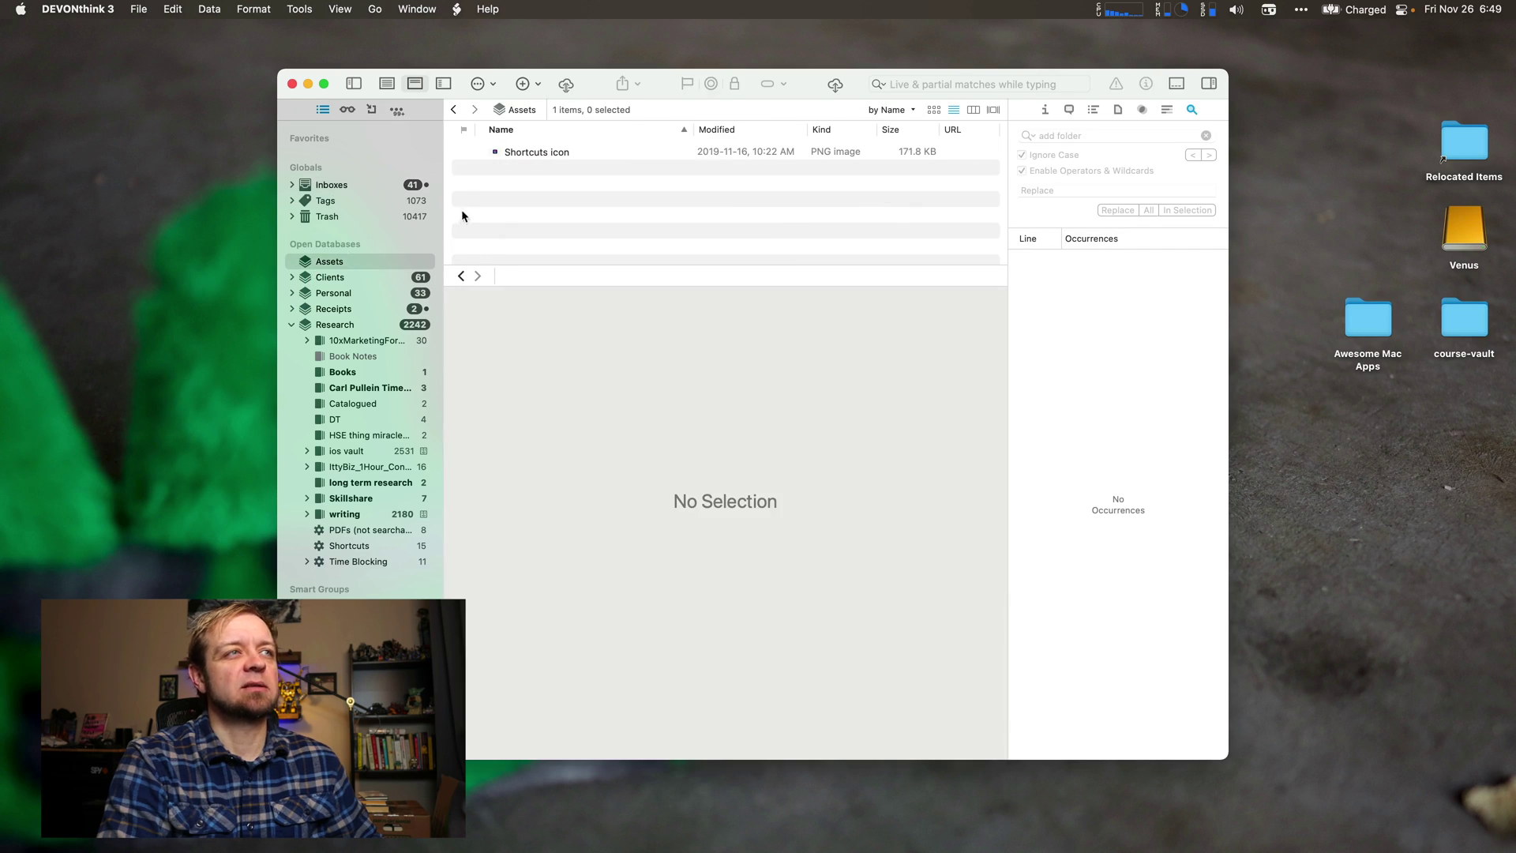
{"action": "left_click", "coordinate": [527, 152]}
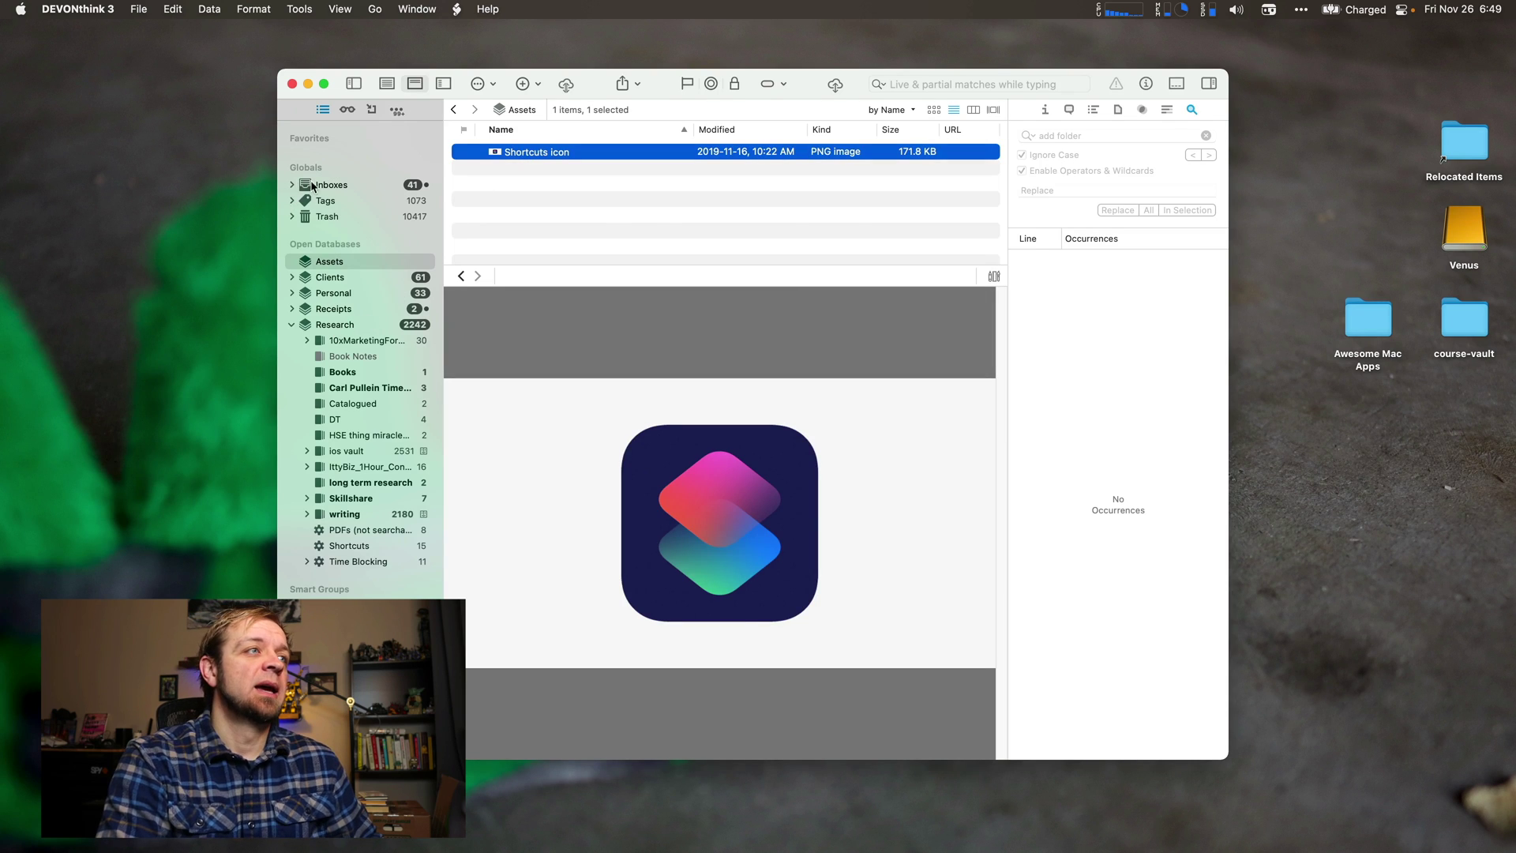
{"action": "left_click", "coordinate": [331, 184]}
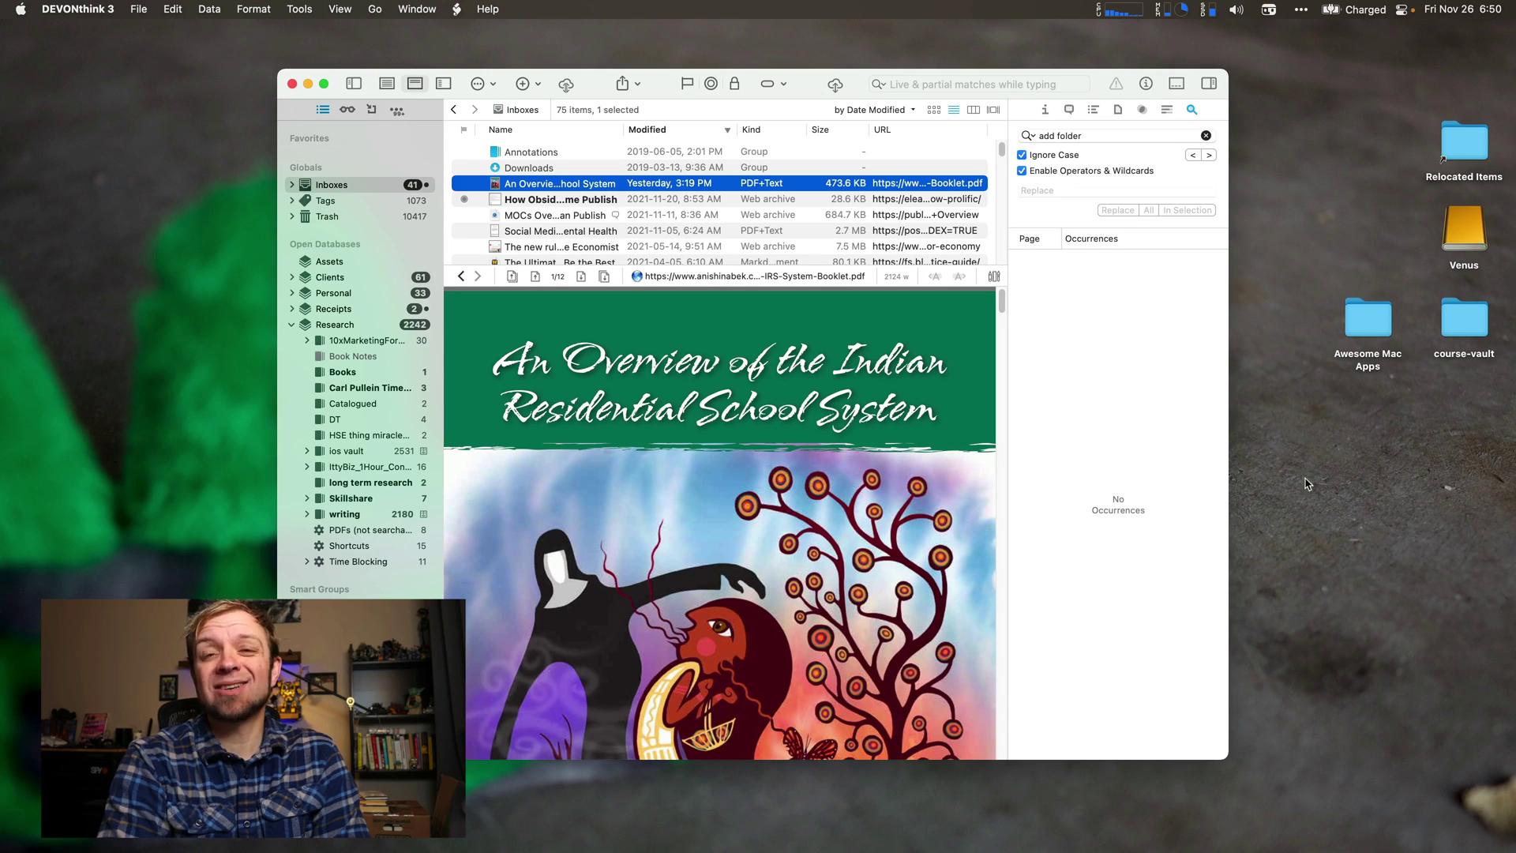
Preview the Social Media paper's related Delayed Sexual Activity and Frequent Positive Affect documents.
{"action": "left_click", "coordinate": [1167, 108]}
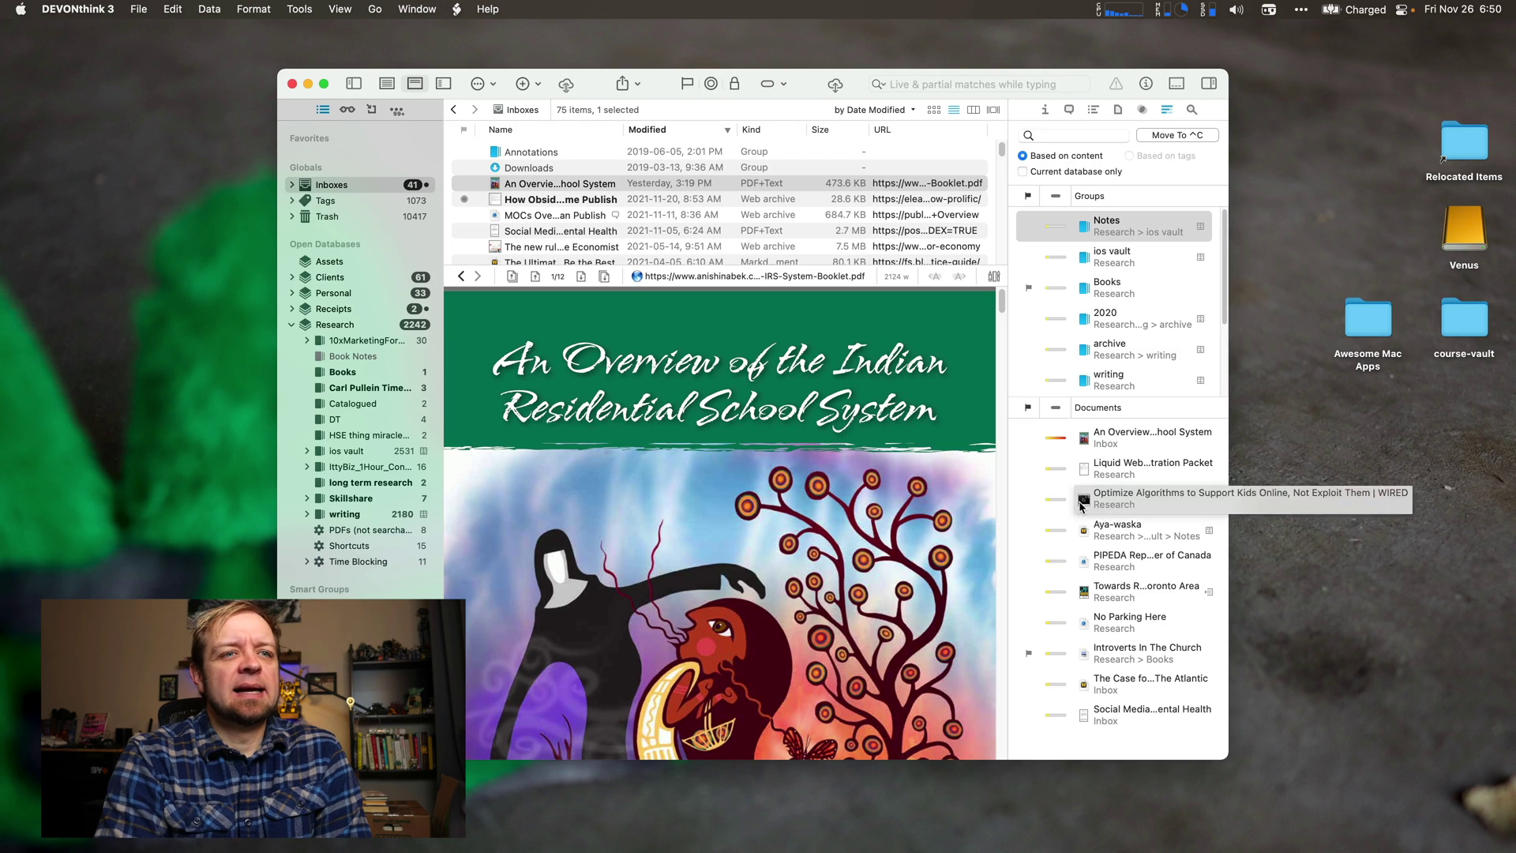
{"action": "left_click", "coordinate": [577, 231]}
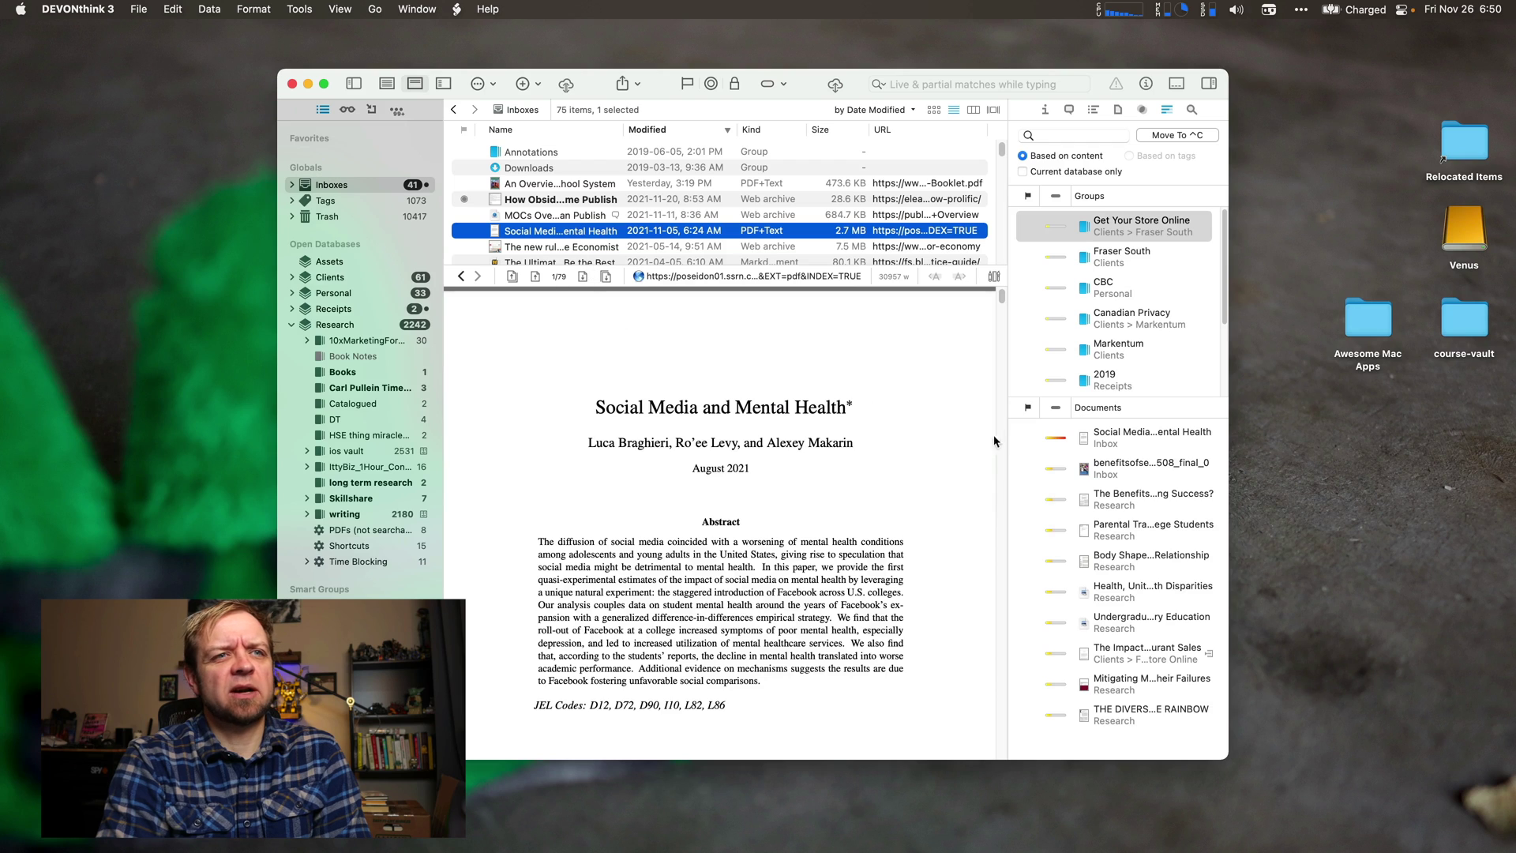
{"action": "left_click", "coordinate": [1124, 468]}
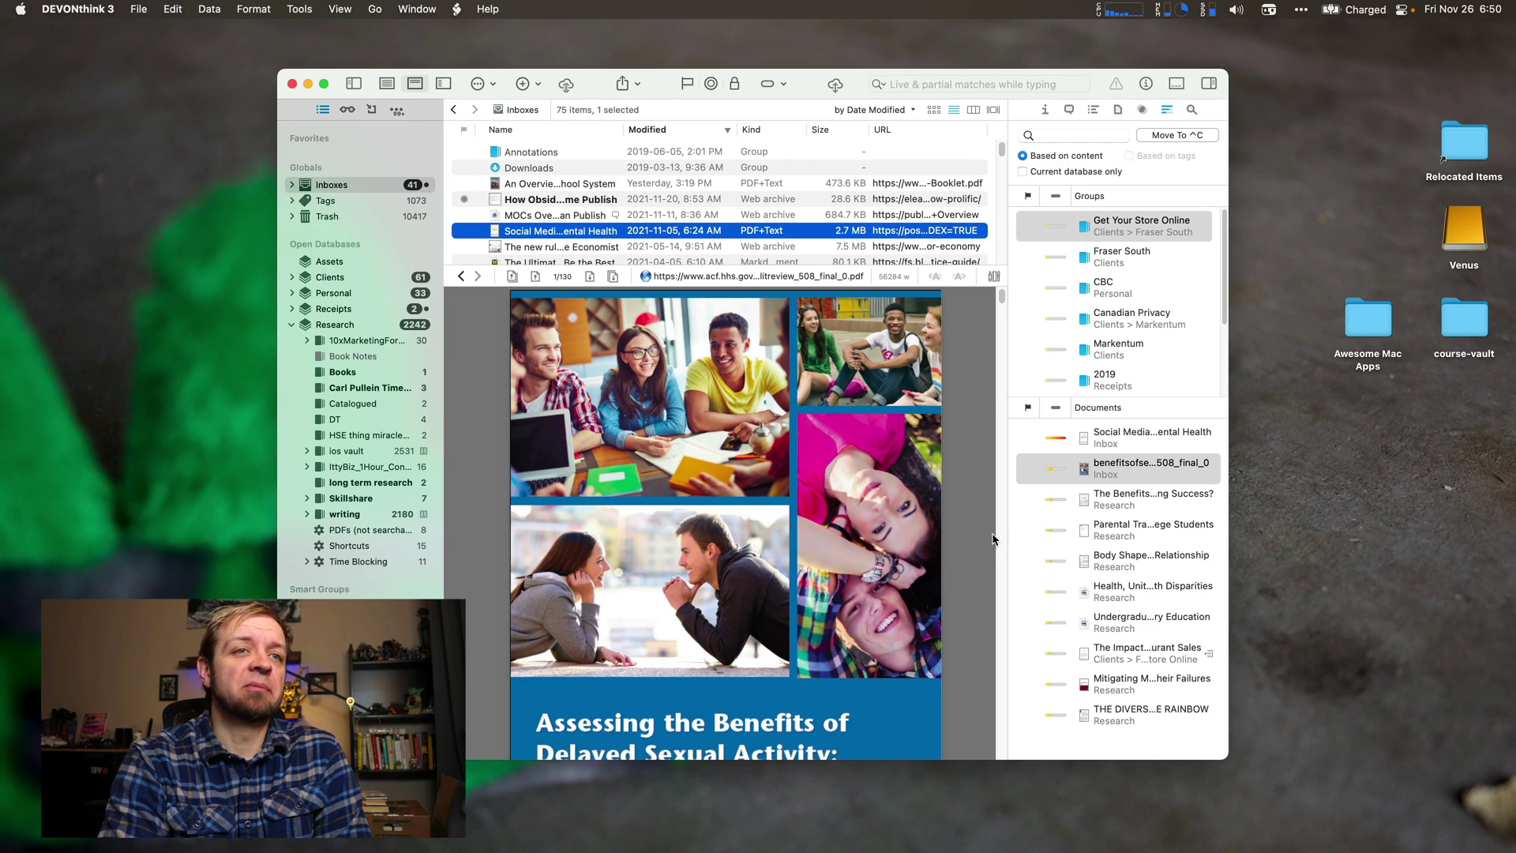
{"action": "left_click", "coordinate": [1089, 505]}
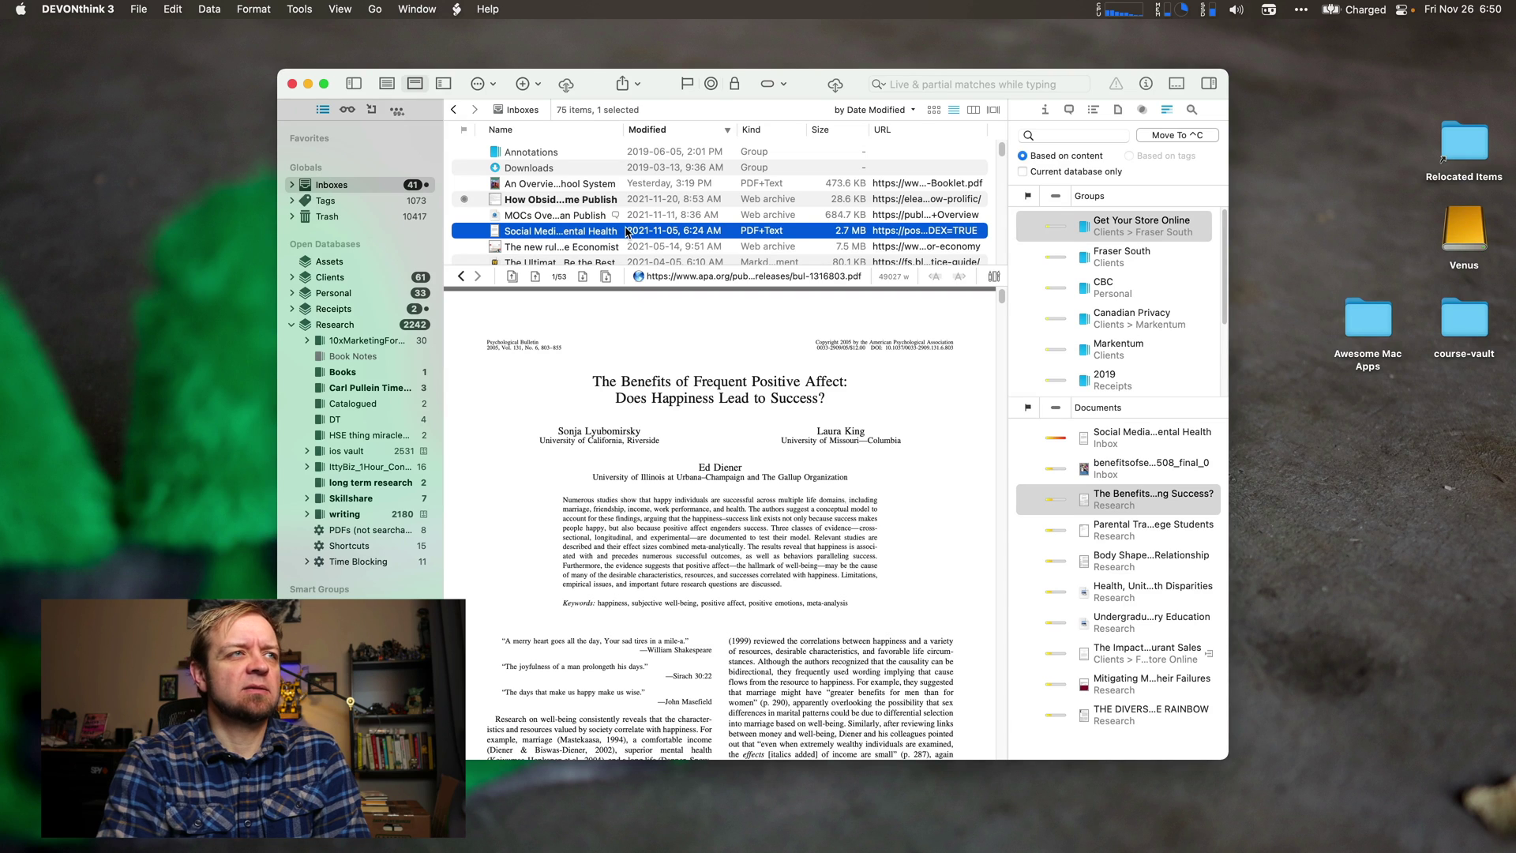
{"action": "left_click", "coordinate": [1099, 436]}
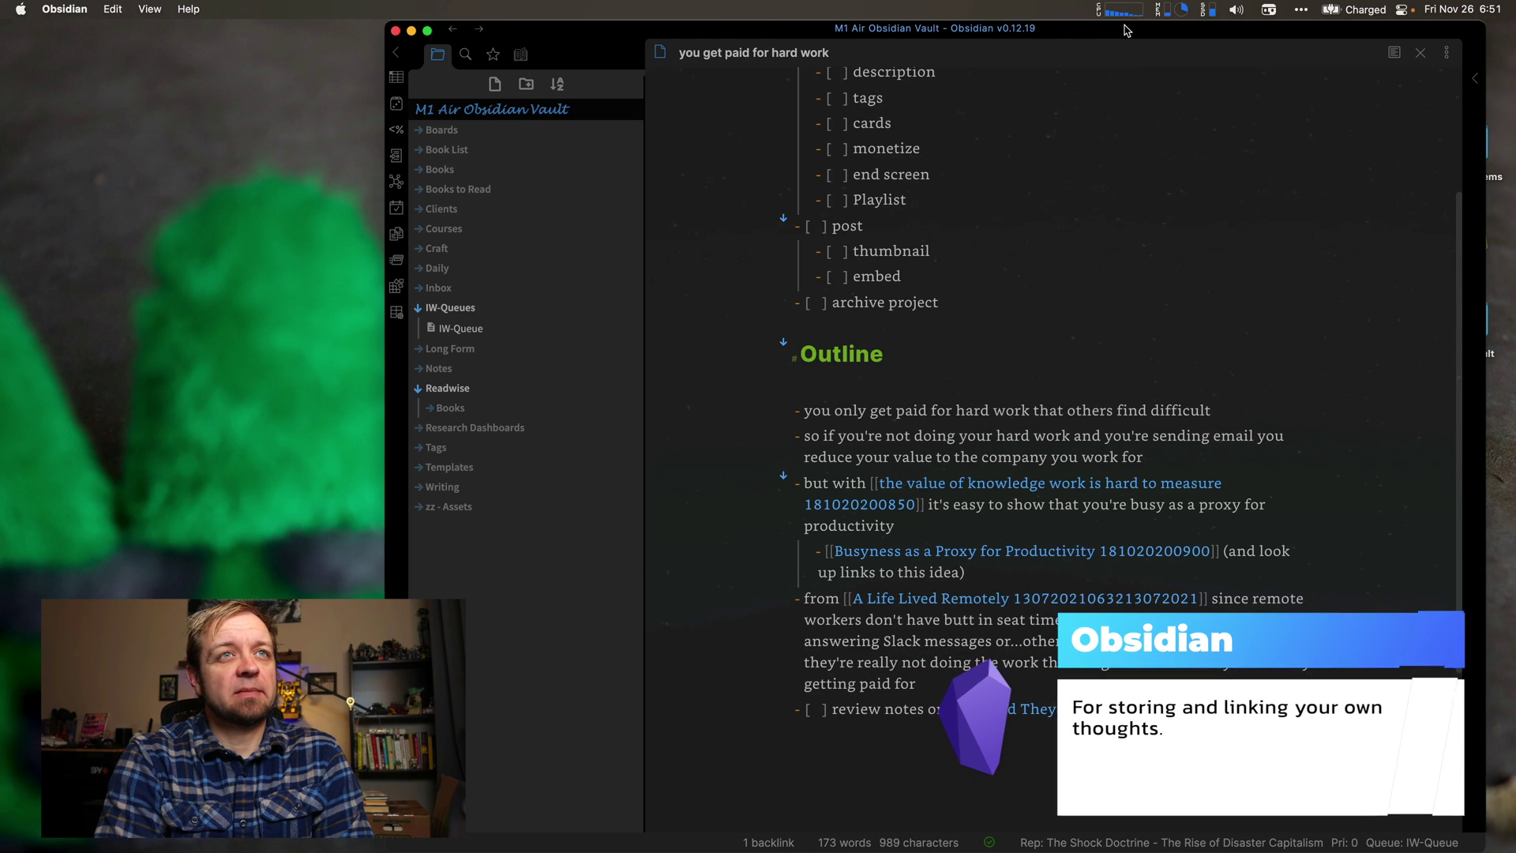
Open Obsidian's Graph Analysis sidebar and expand, then collapse, The Shock Doctrine co-citation.
{"action": "left_click_drag", "start_coordinate": [1127, 26], "coordinate": [1007, 27]}
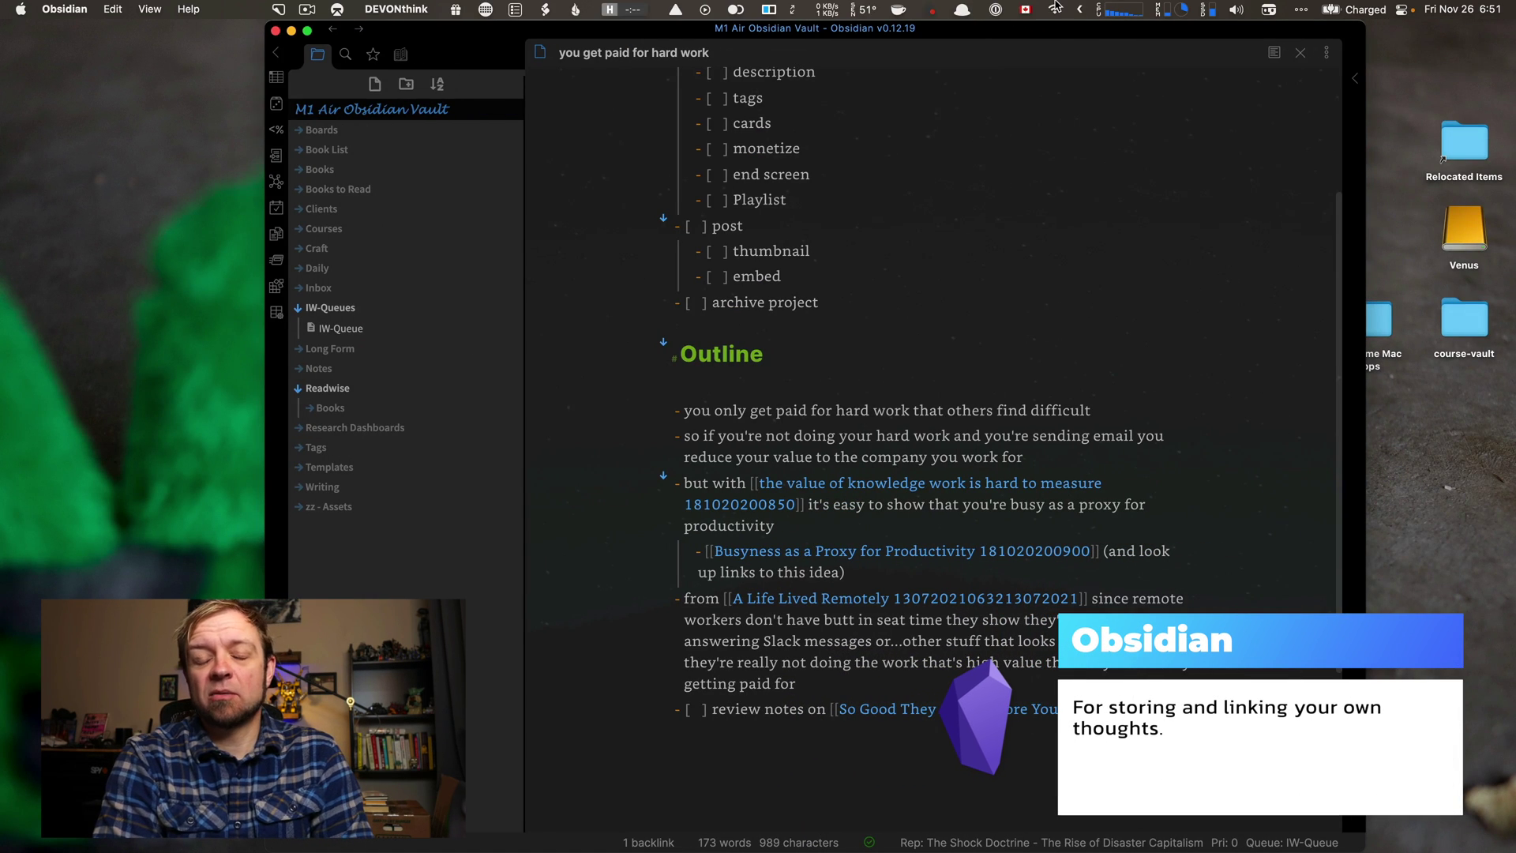
{"action": "left_click", "coordinate": [1357, 76]}
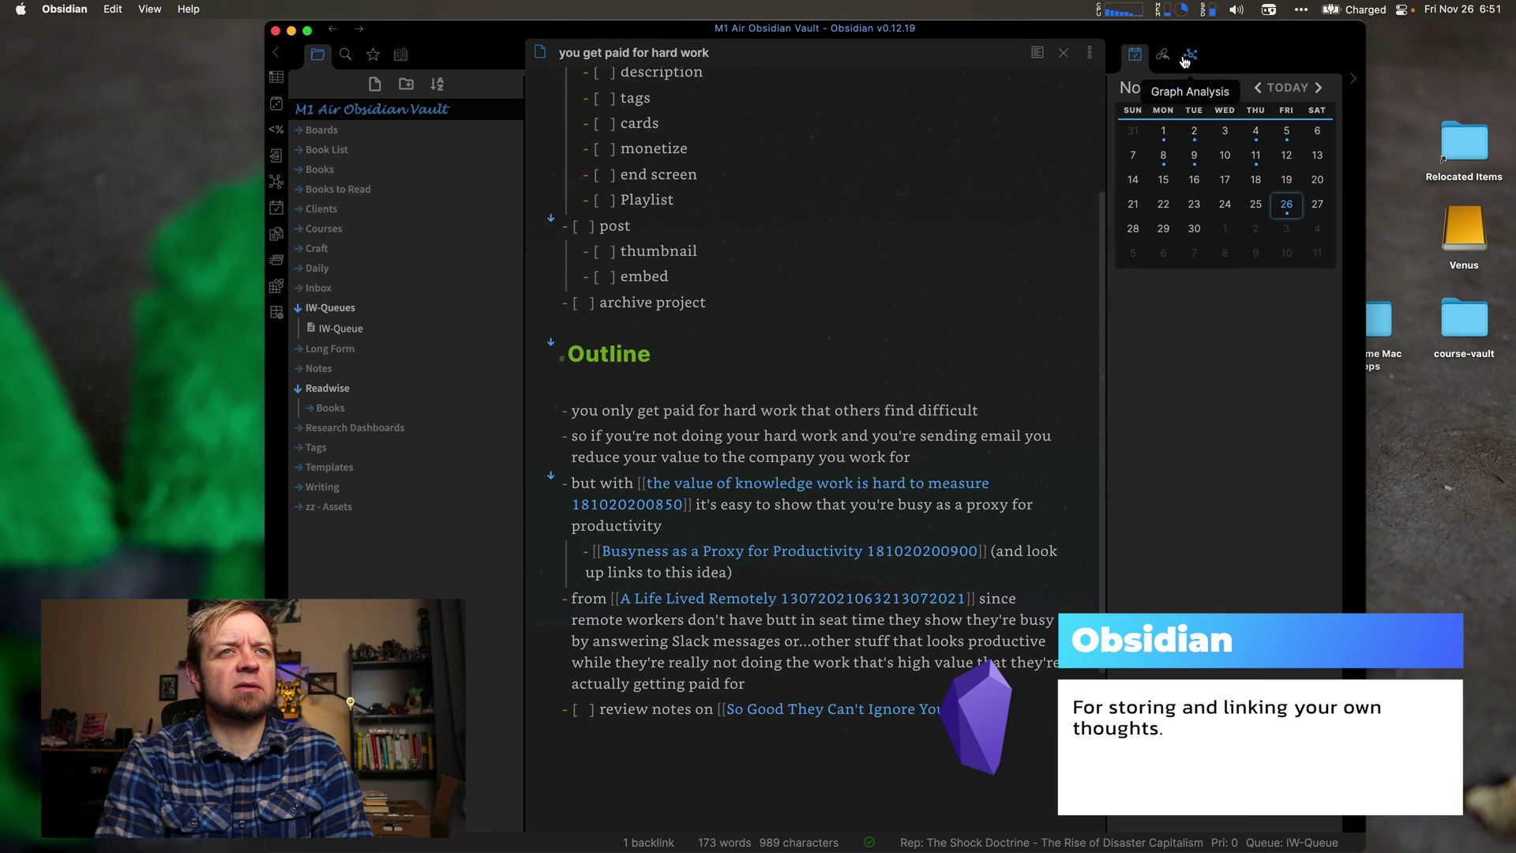
{"action": "left_click", "coordinate": [1191, 54]}
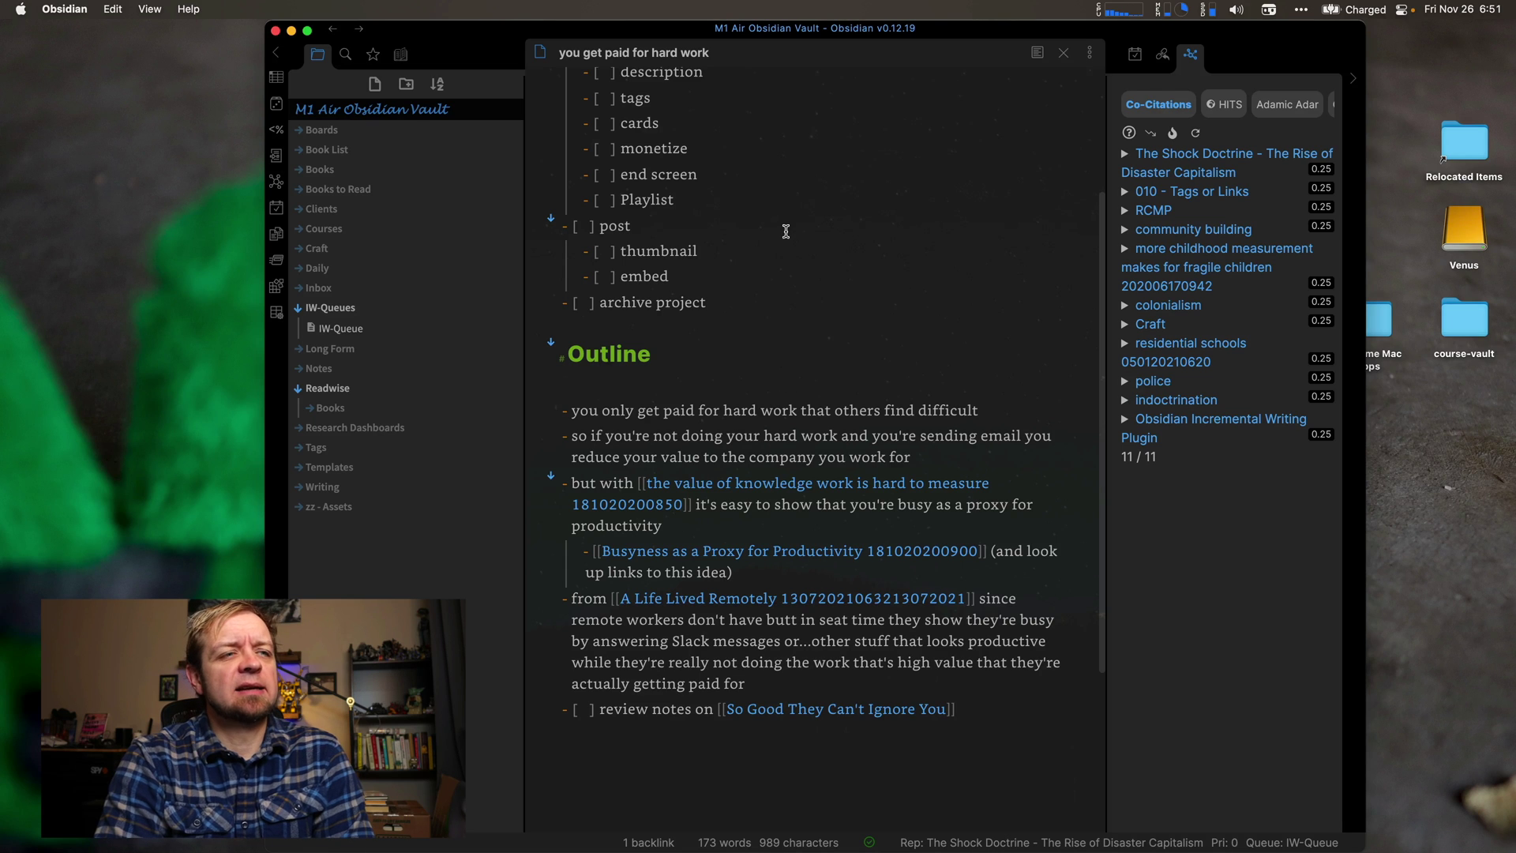
{"action": "left_click", "coordinate": [1127, 155]}
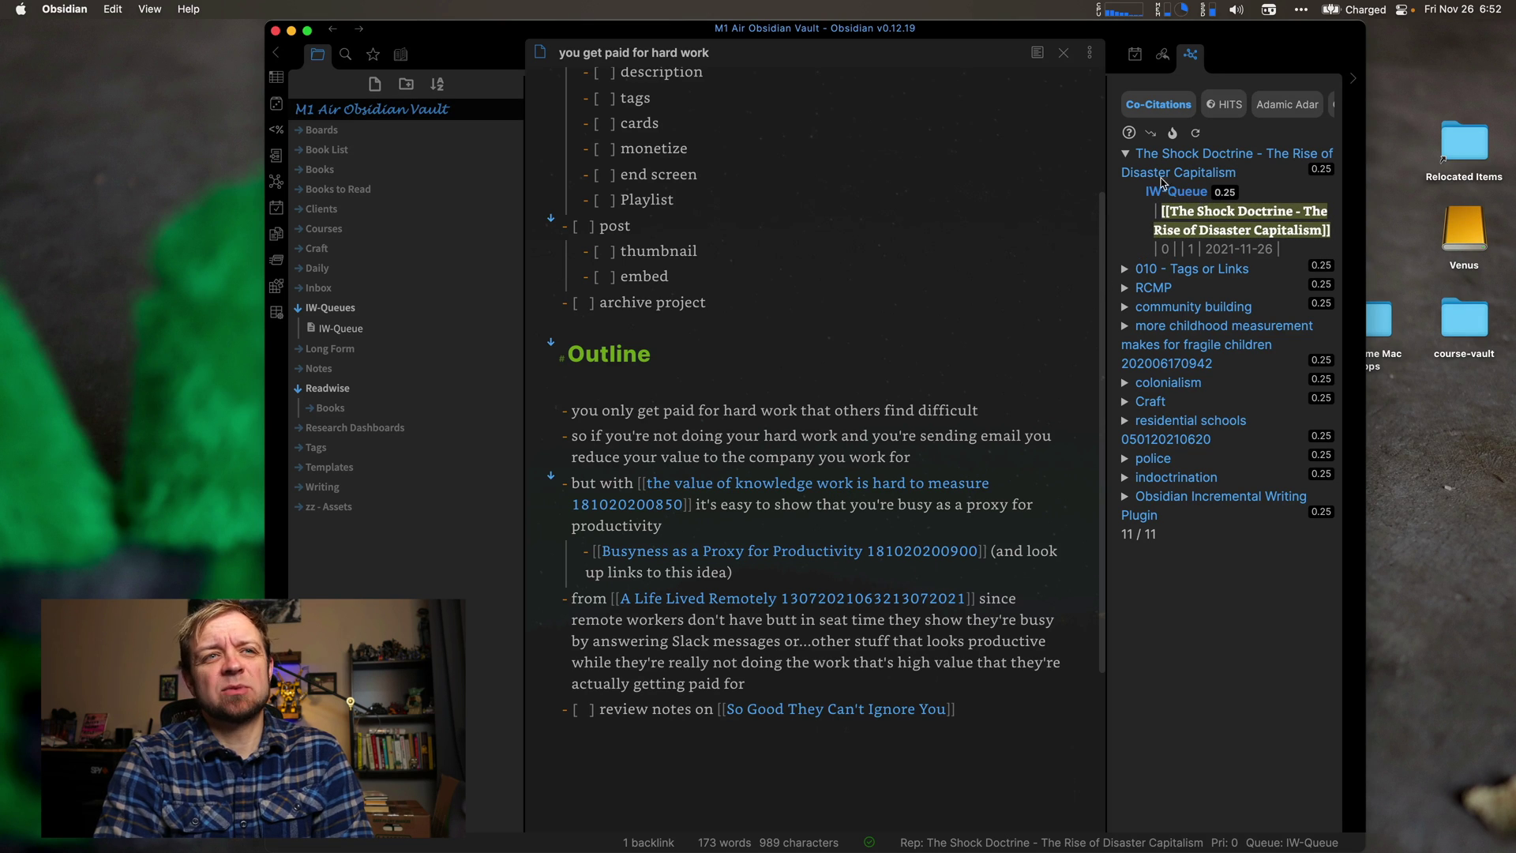
{"action": "left_click", "coordinate": [1127, 156]}
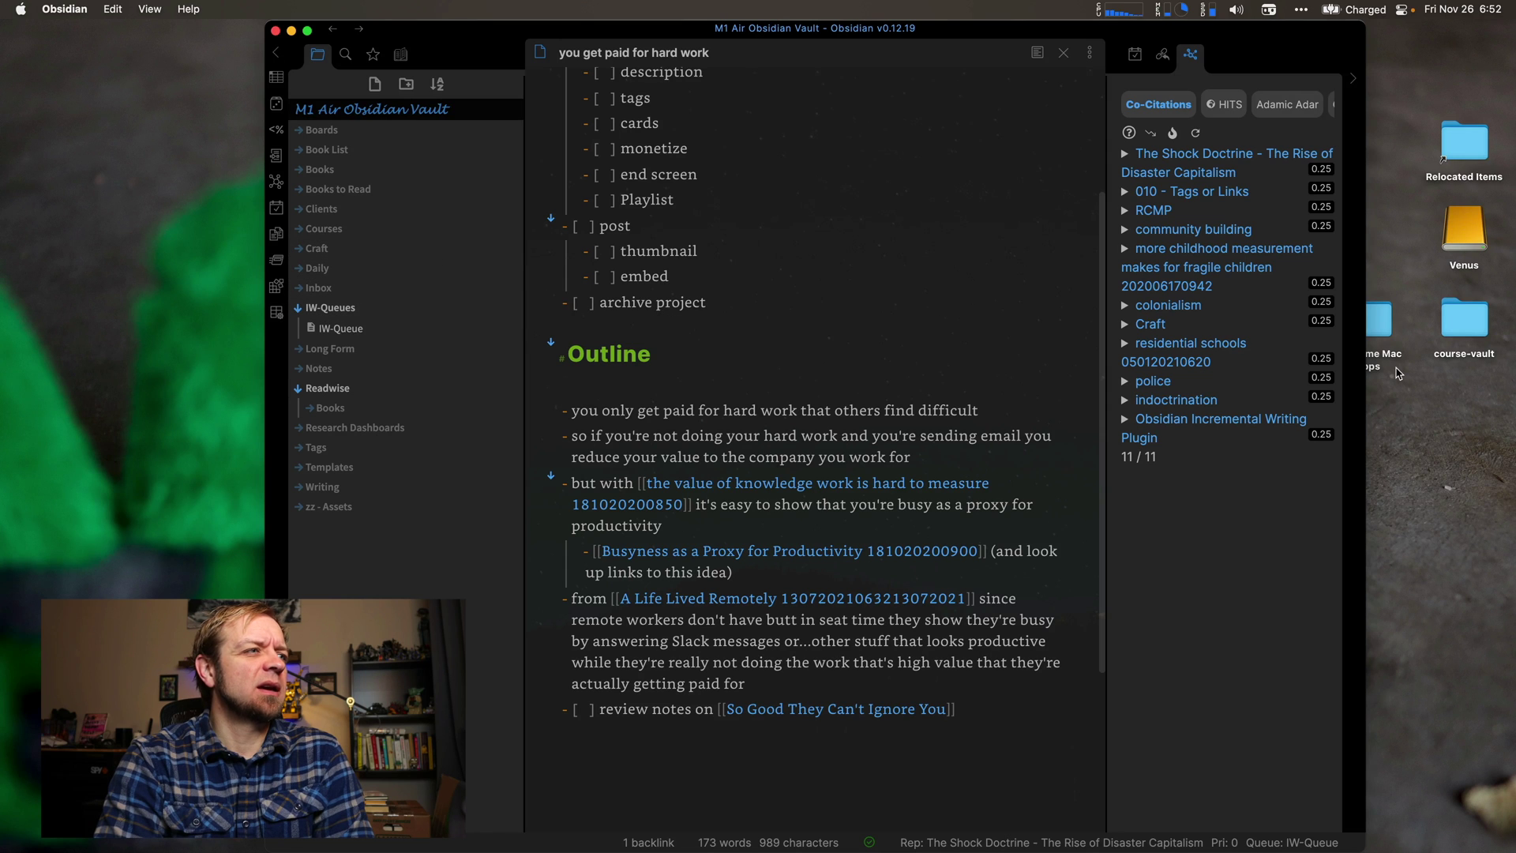
Open the 10x Marketing Formula note, show its HITS authority rankings, then hide Obsidian.
{"action": "key", "text": "super+o"}
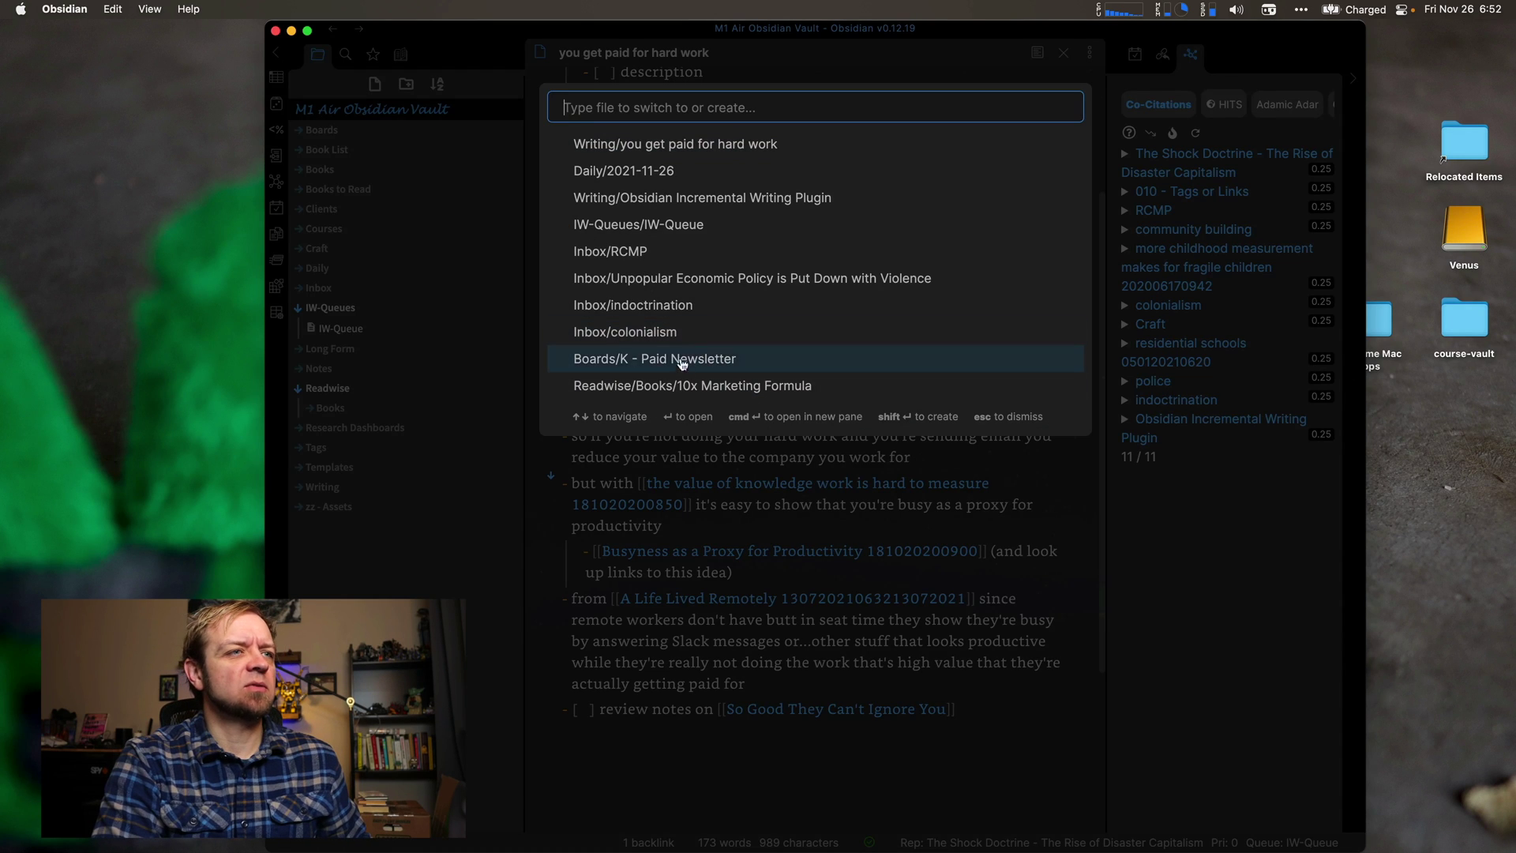
{"action": "left_click", "coordinate": [680, 386]}
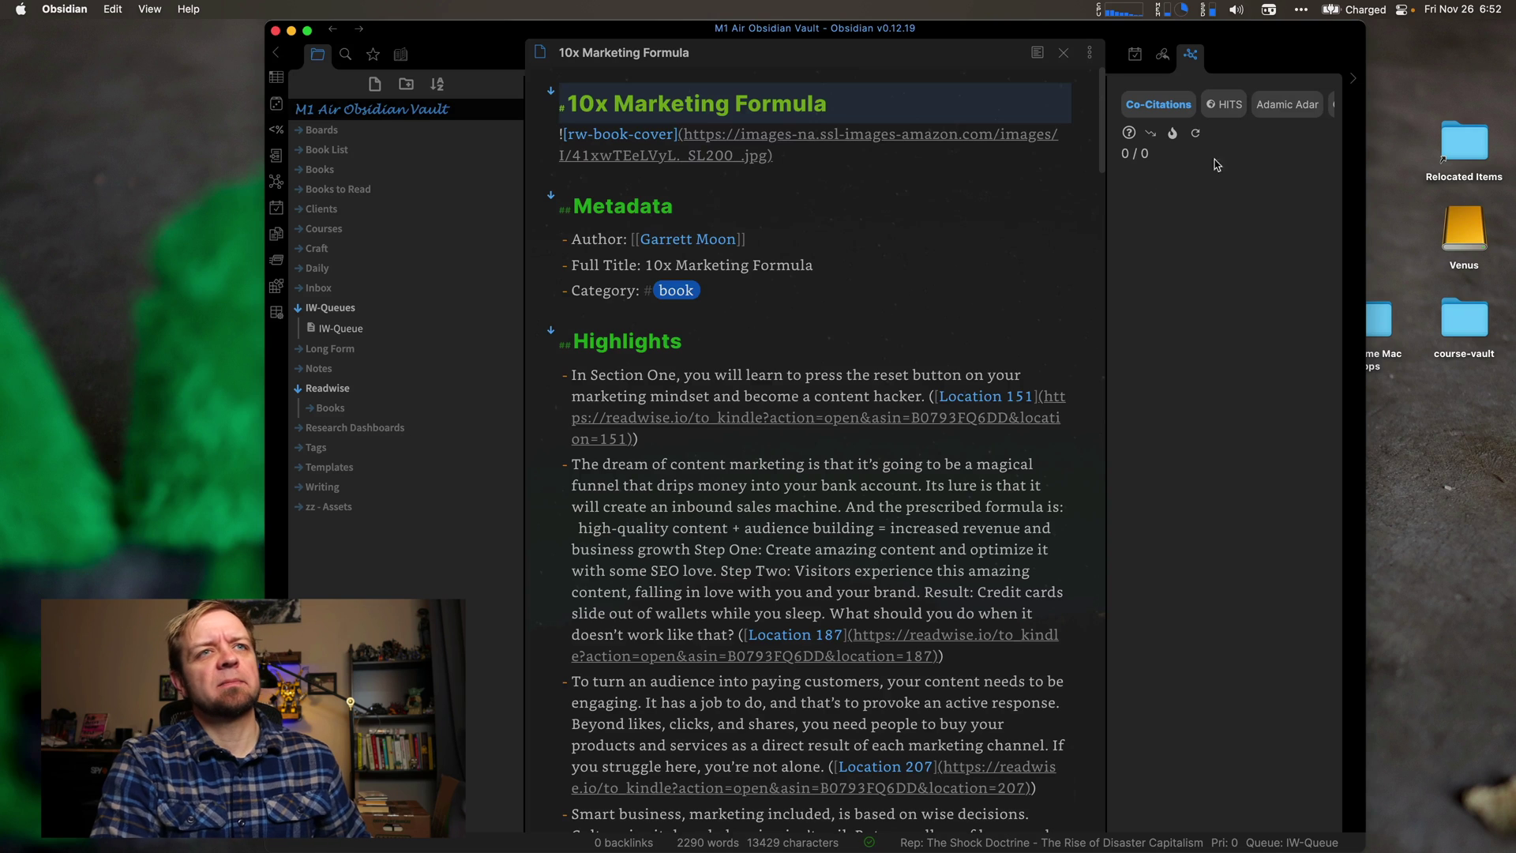
{"action": "left_click", "coordinate": [1286, 105]}
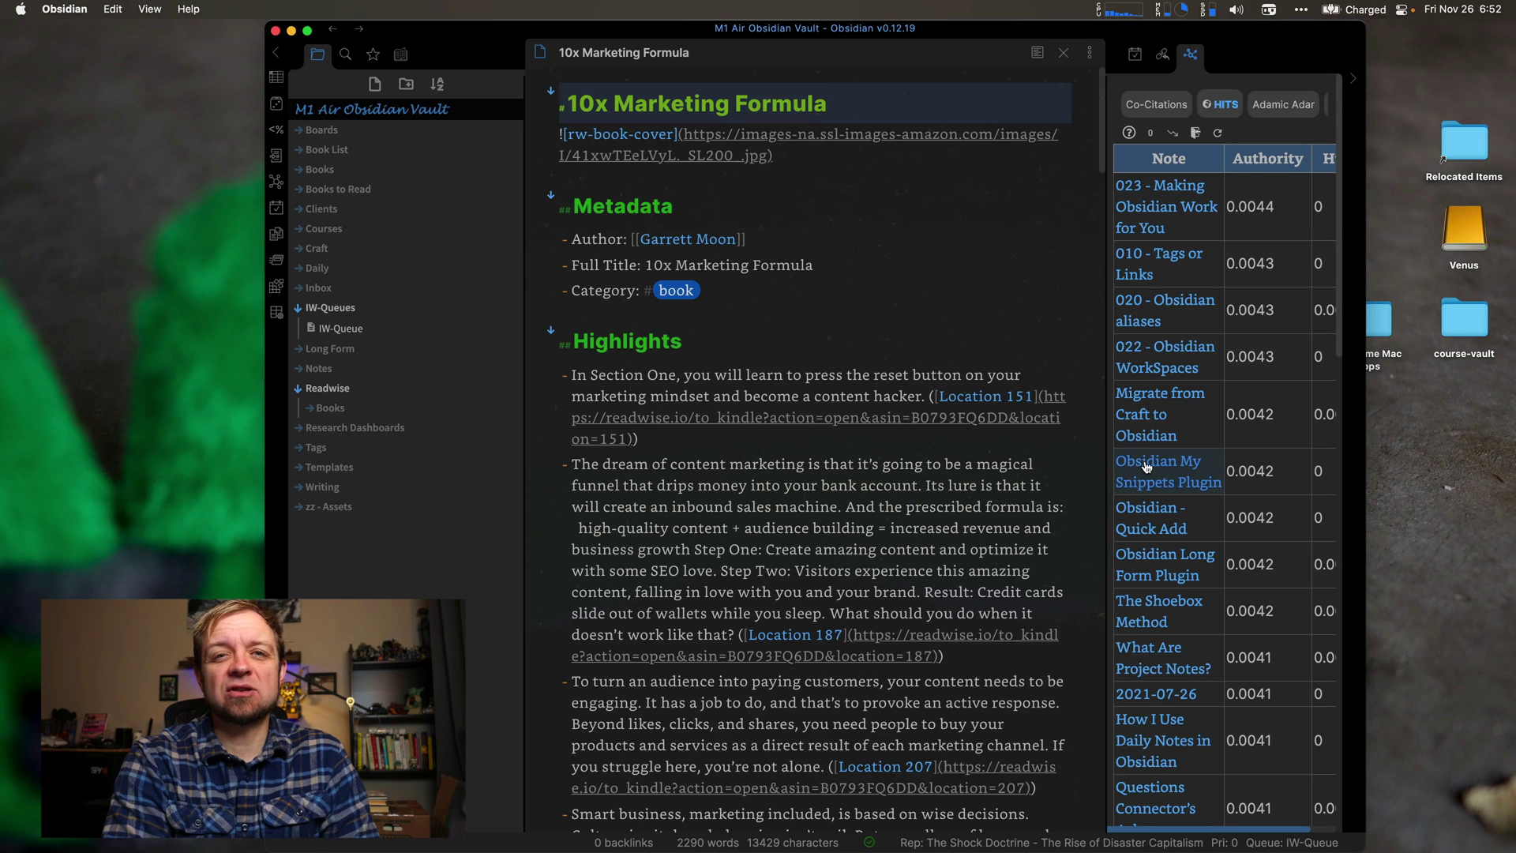
{"action": "key", "text": "super+h"}
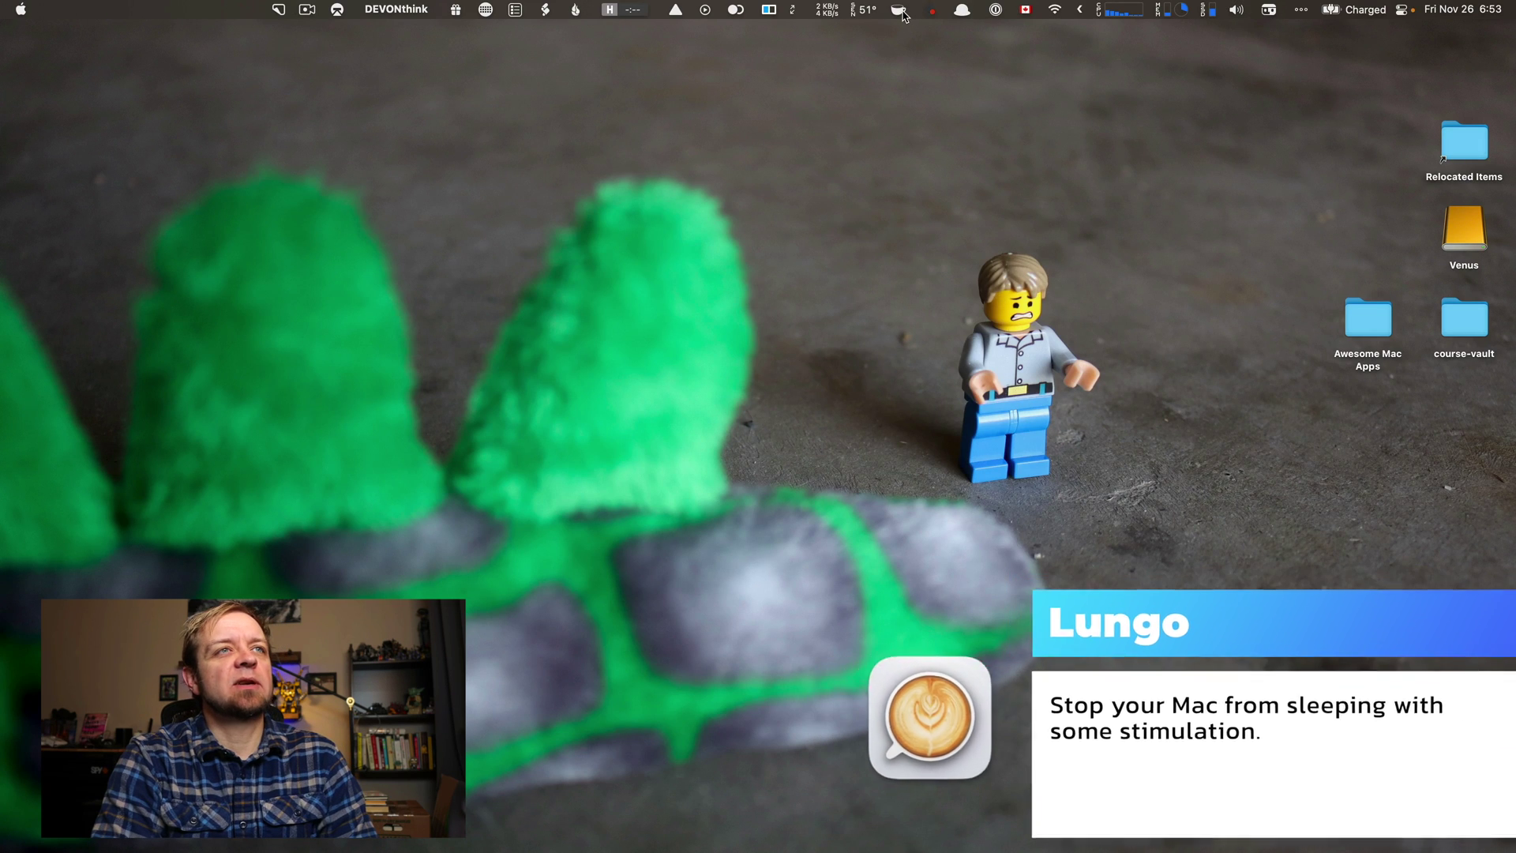
Activate Lungo from the menu bar to keep the Mac awake indefinitely.
{"action": "left_click", "coordinate": [900, 10]}
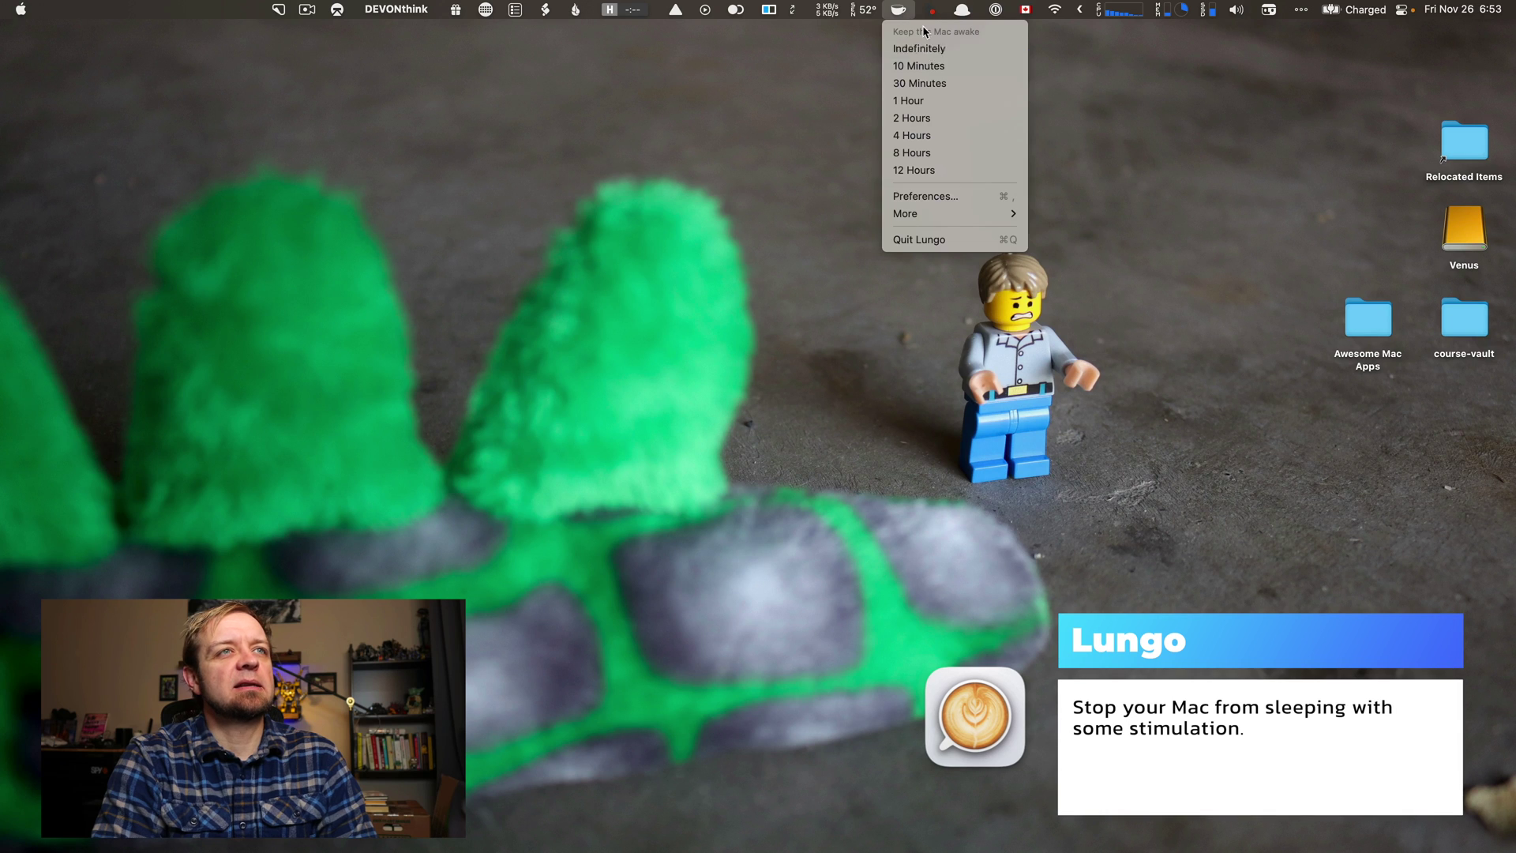
{"action": "left_click", "coordinate": [908, 15]}
{"action": "left_click", "coordinate": [901, 10]}
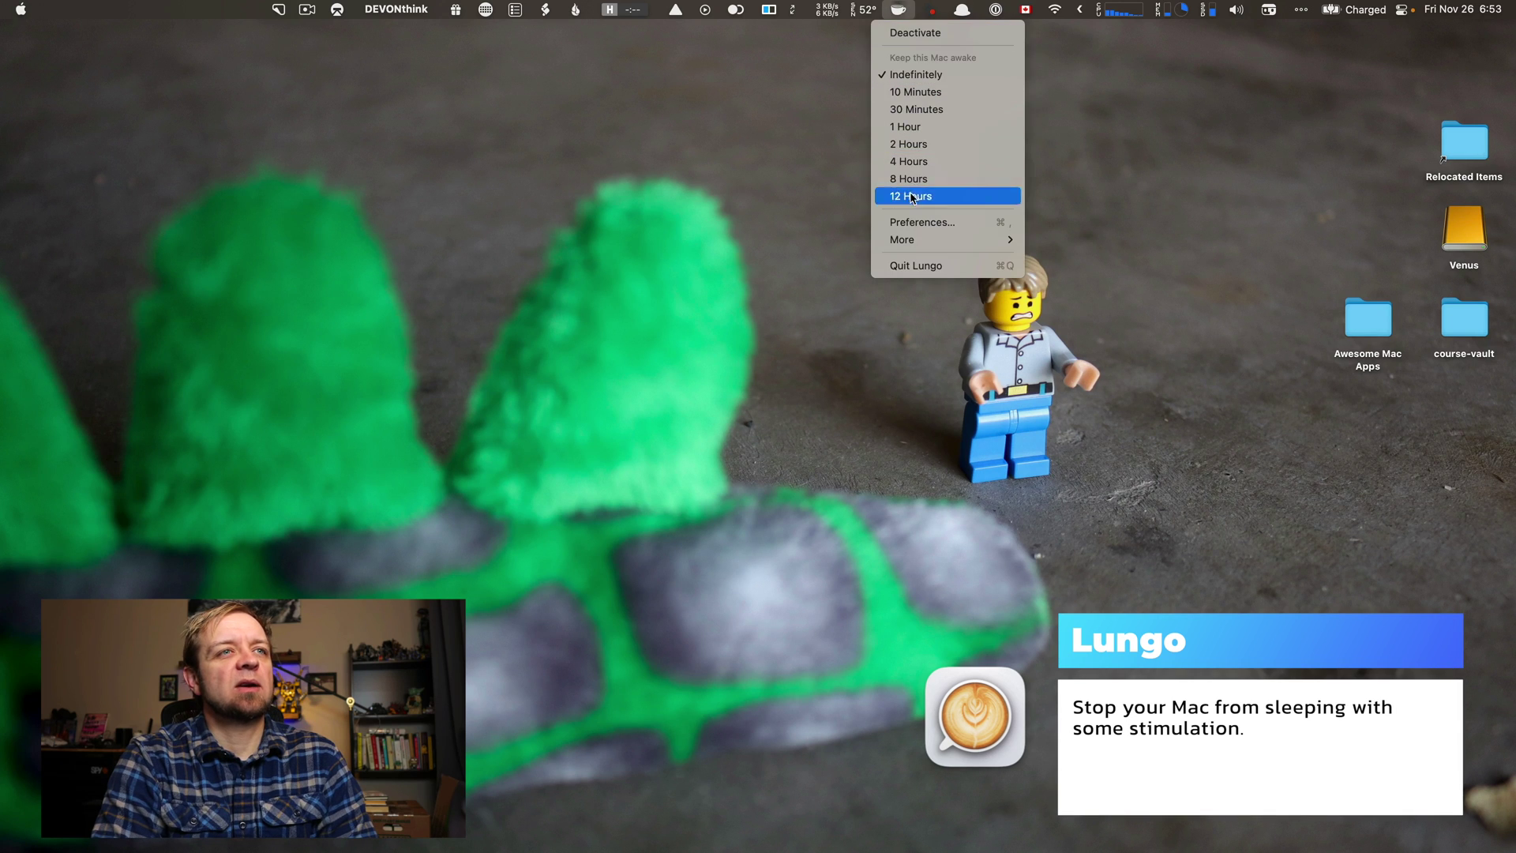
Review Lungo's Shortcuts, Advanced and General preferences, then close the window.
{"action": "left_click", "coordinate": [917, 222]}
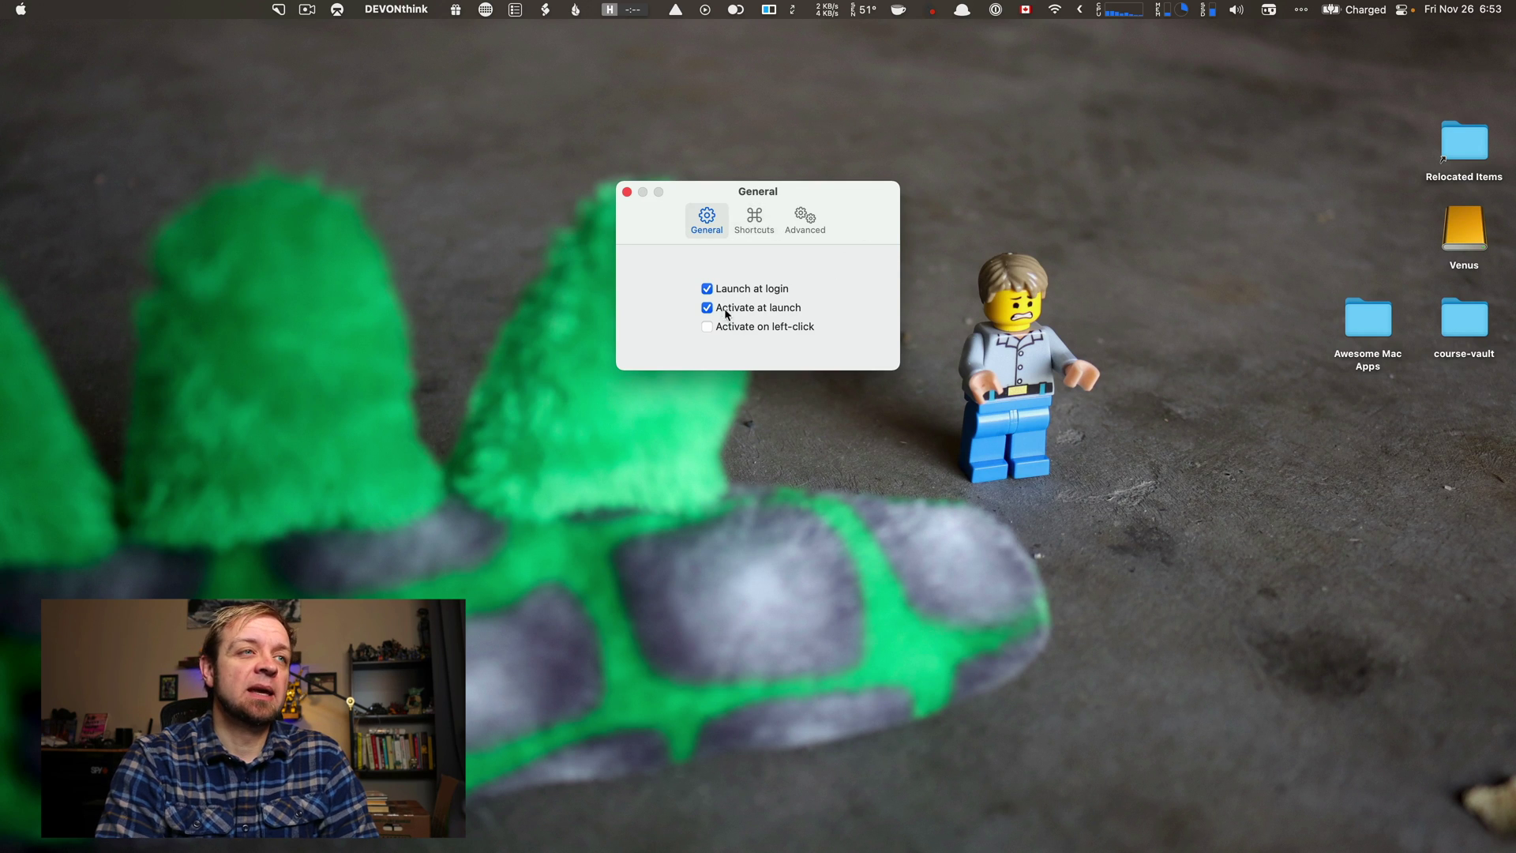
{"action": "left_click", "coordinate": [755, 216]}
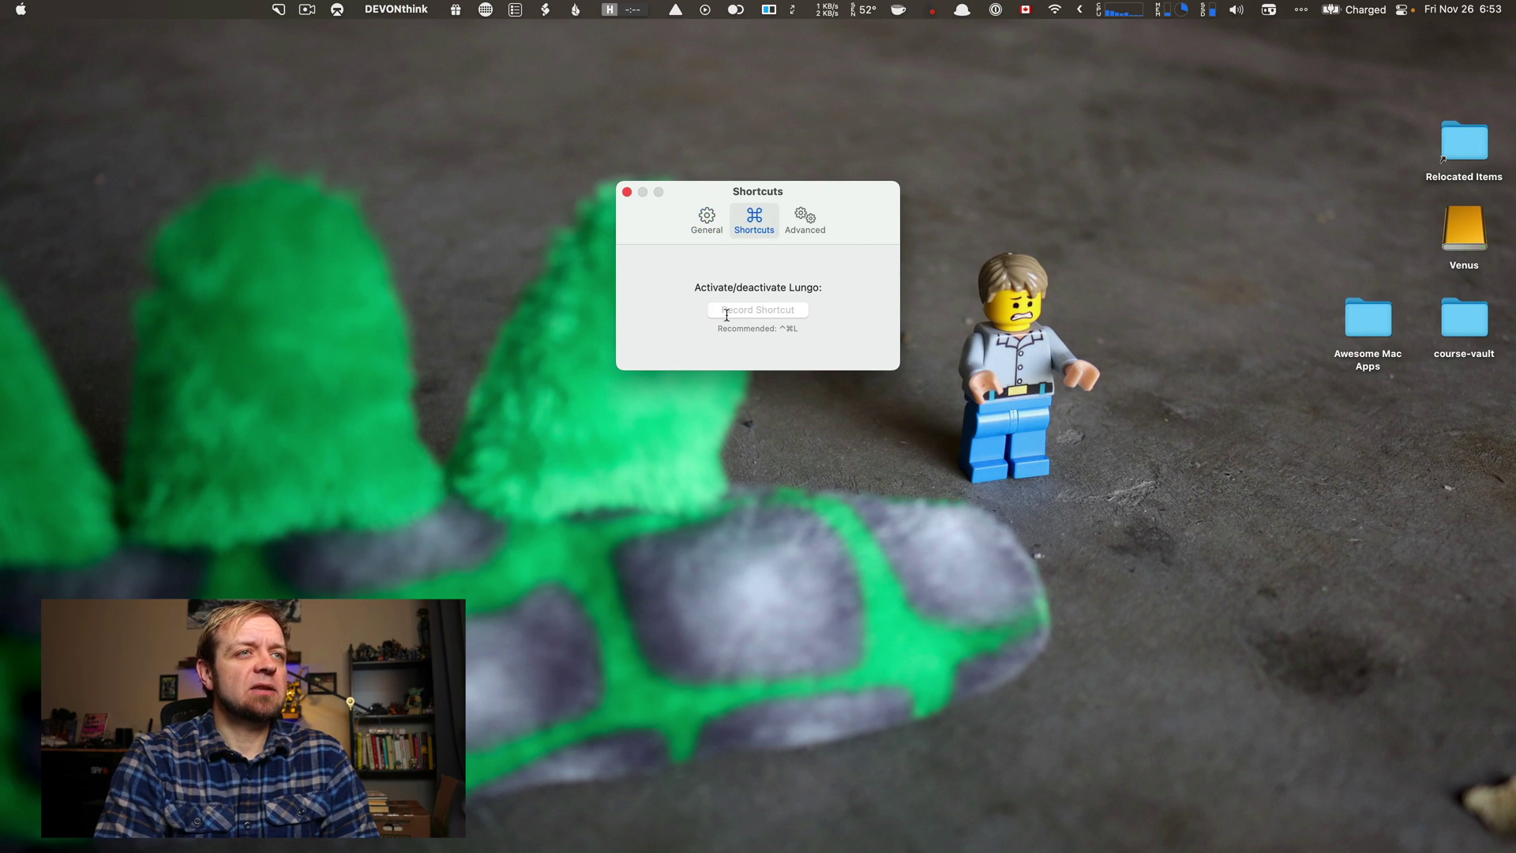
{"action": "left_click", "coordinate": [796, 222]}
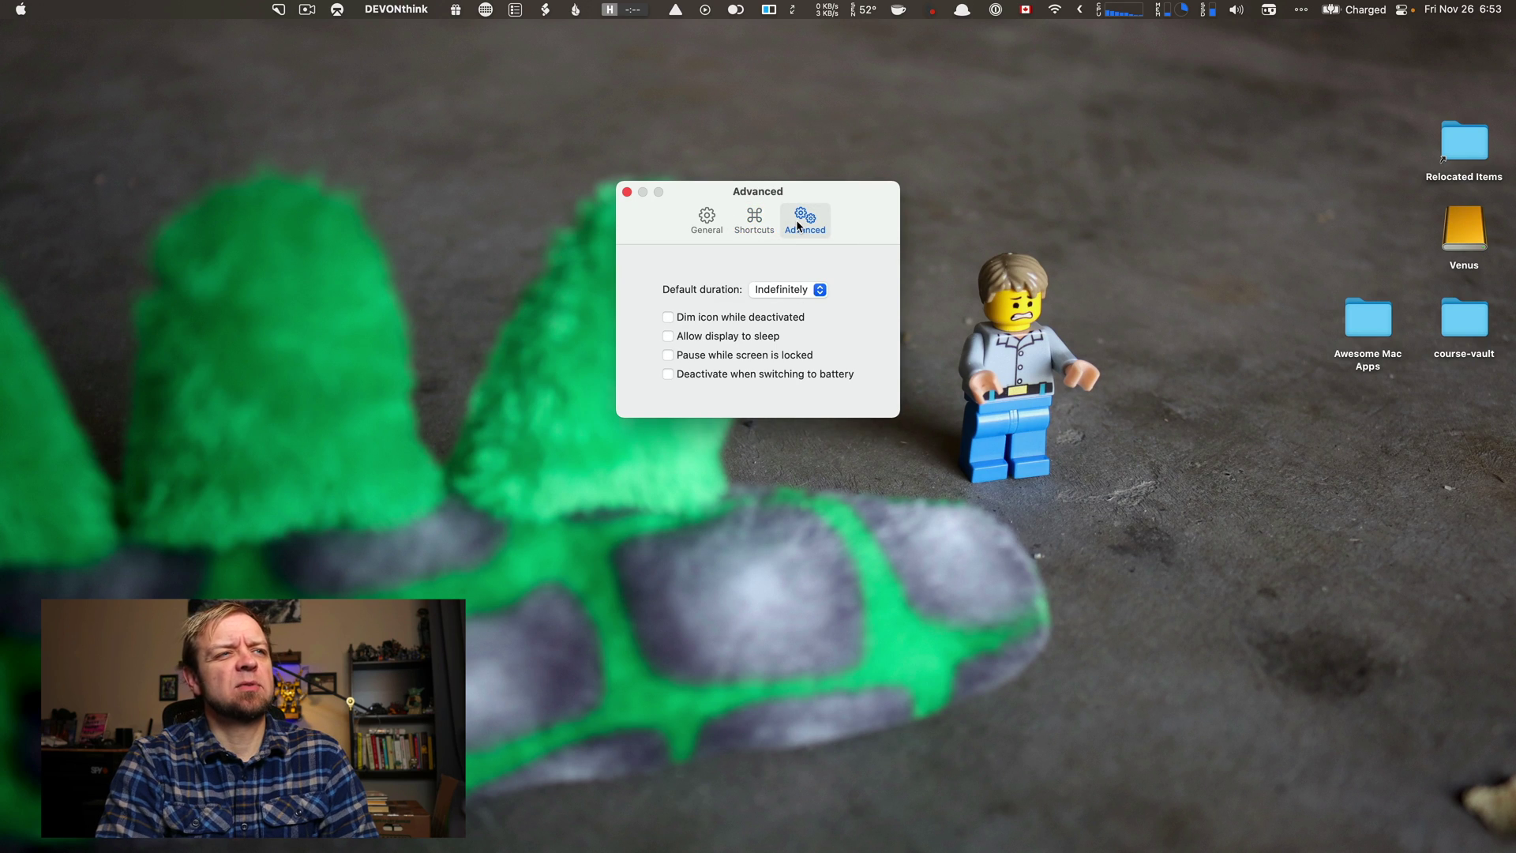
{"action": "left_click", "coordinate": [708, 221]}
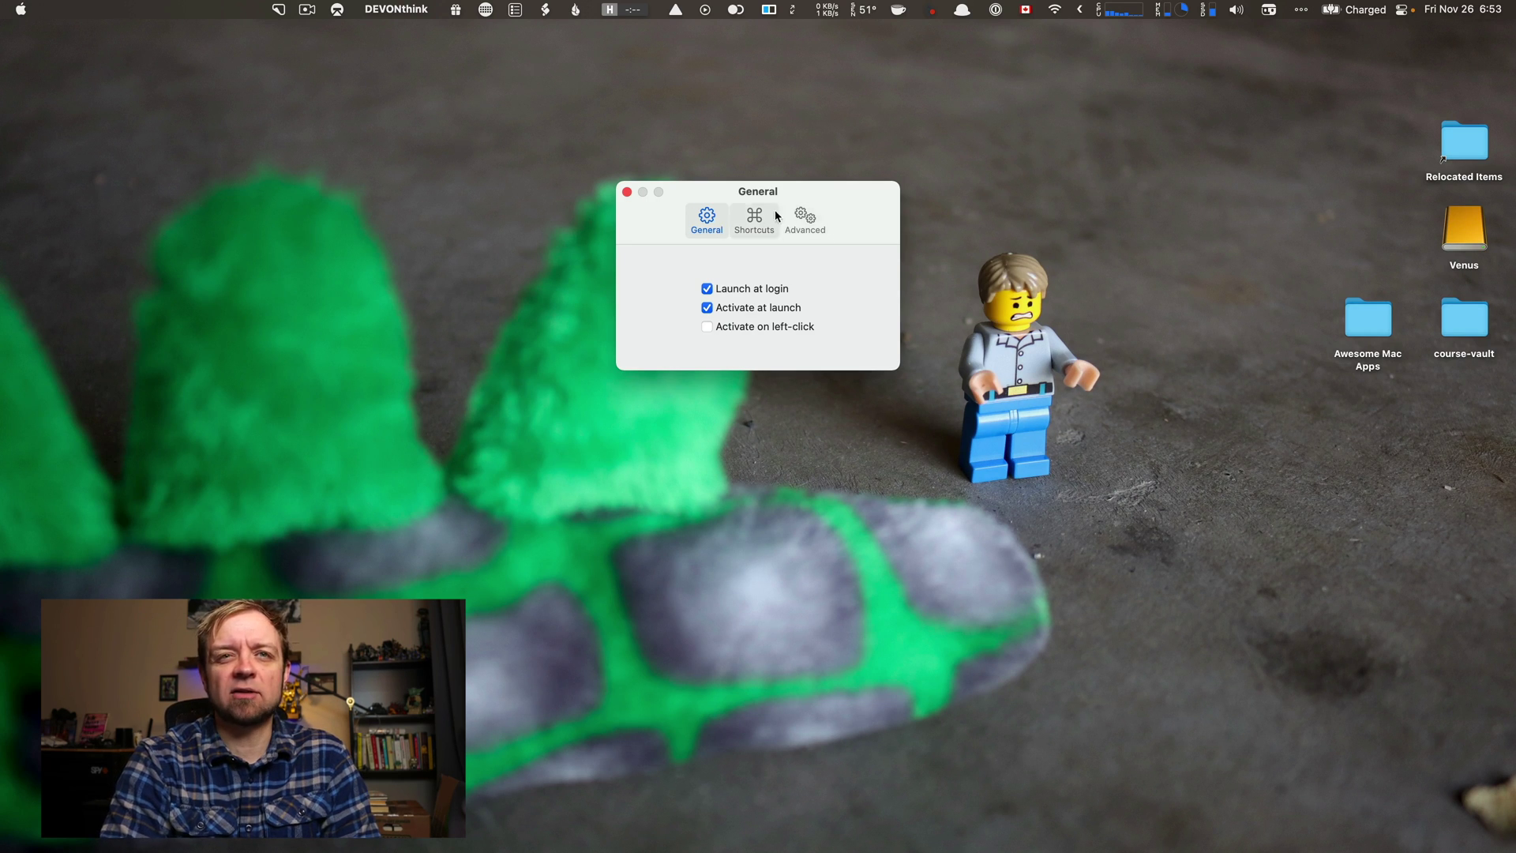
{"action": "left_click", "coordinate": [628, 192]}
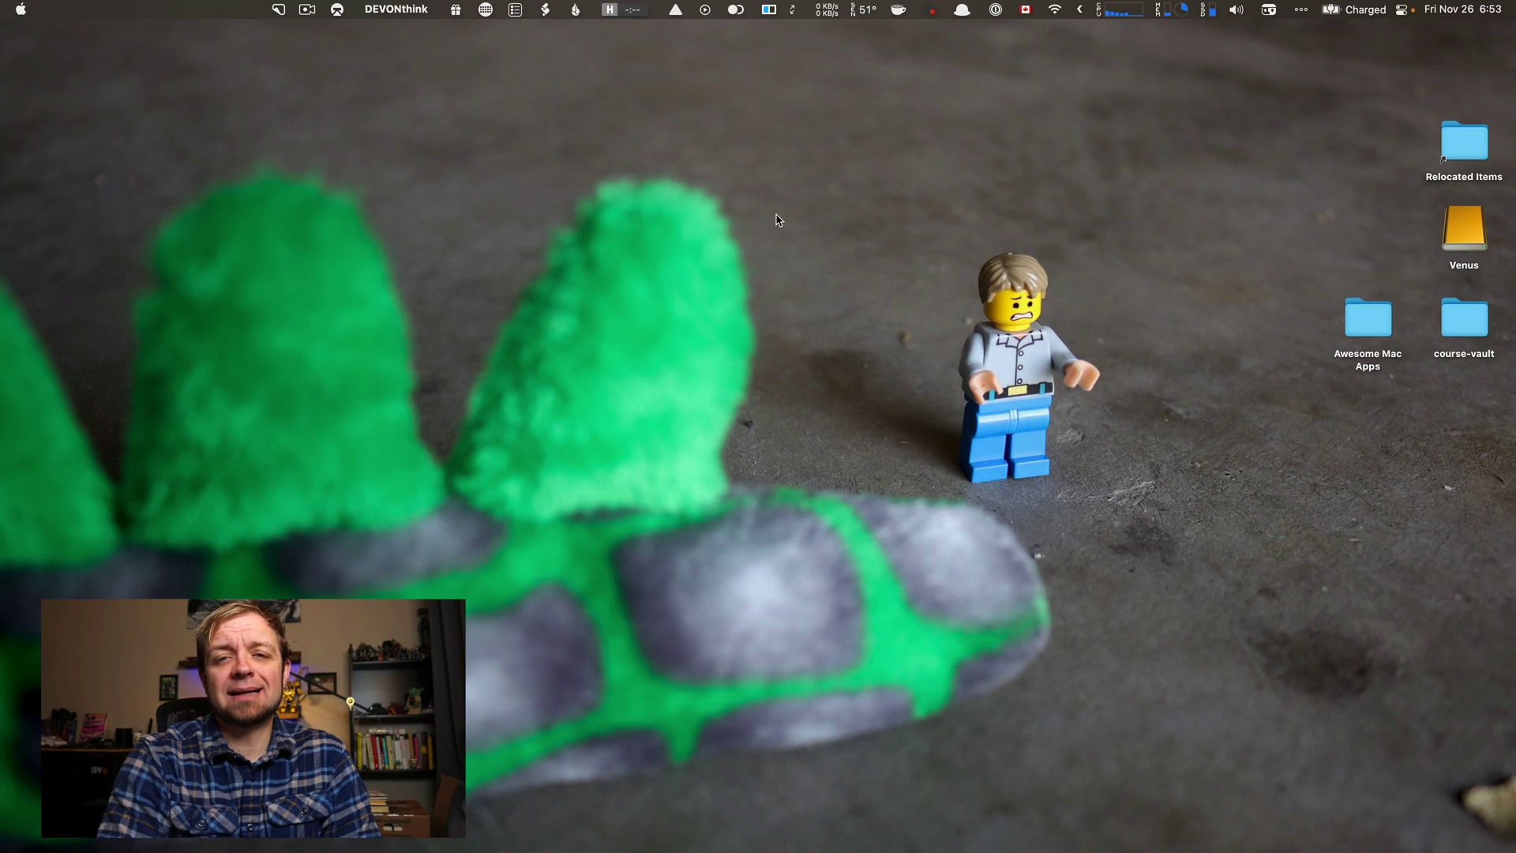
{"action": "left_click", "coordinate": [1167, 81]}
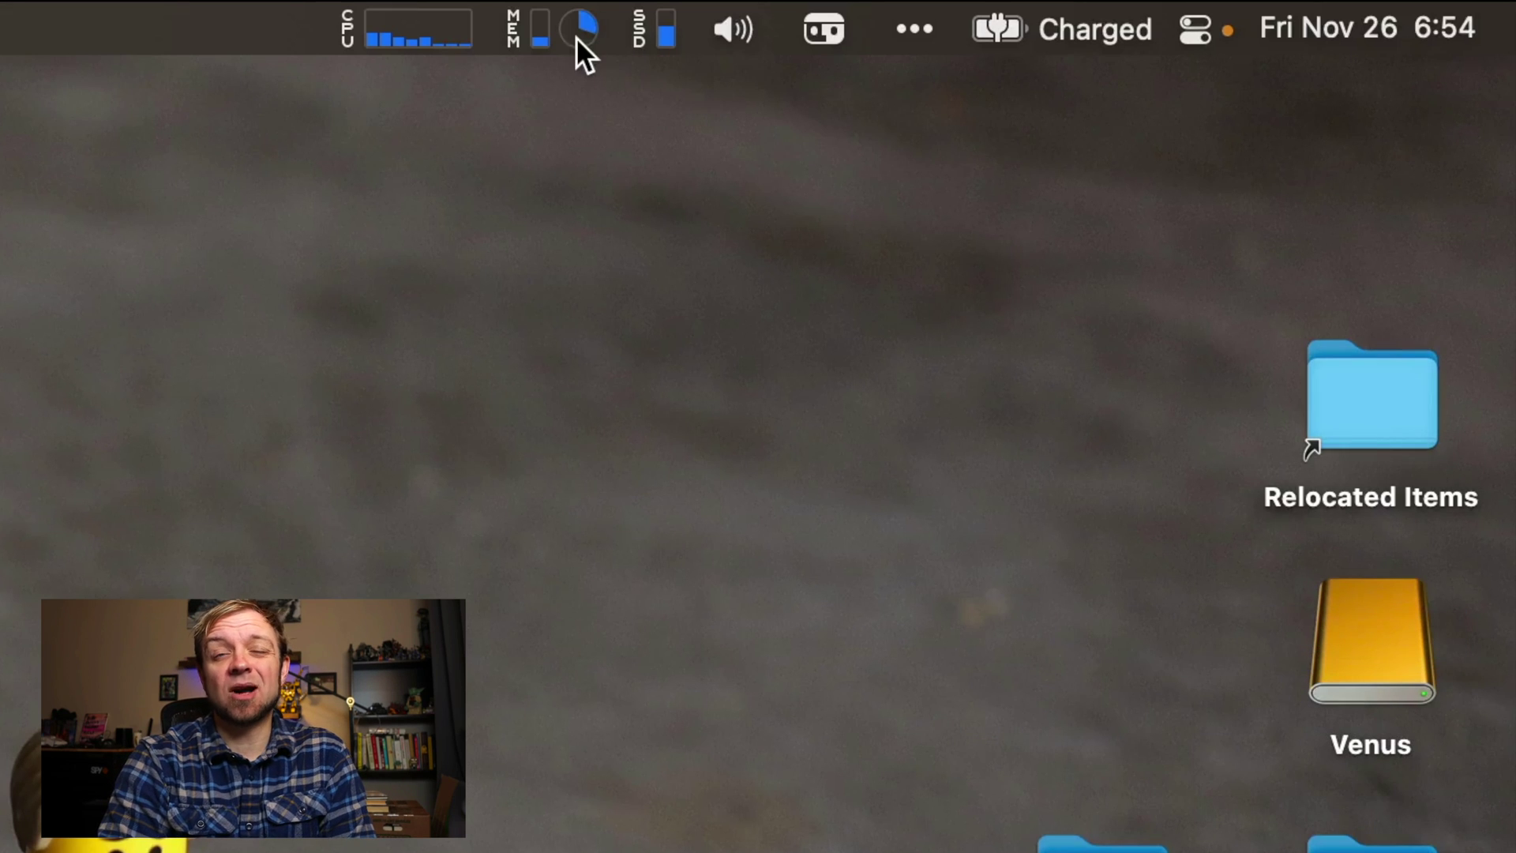
{"action": "left_click", "coordinate": [672, 30]}
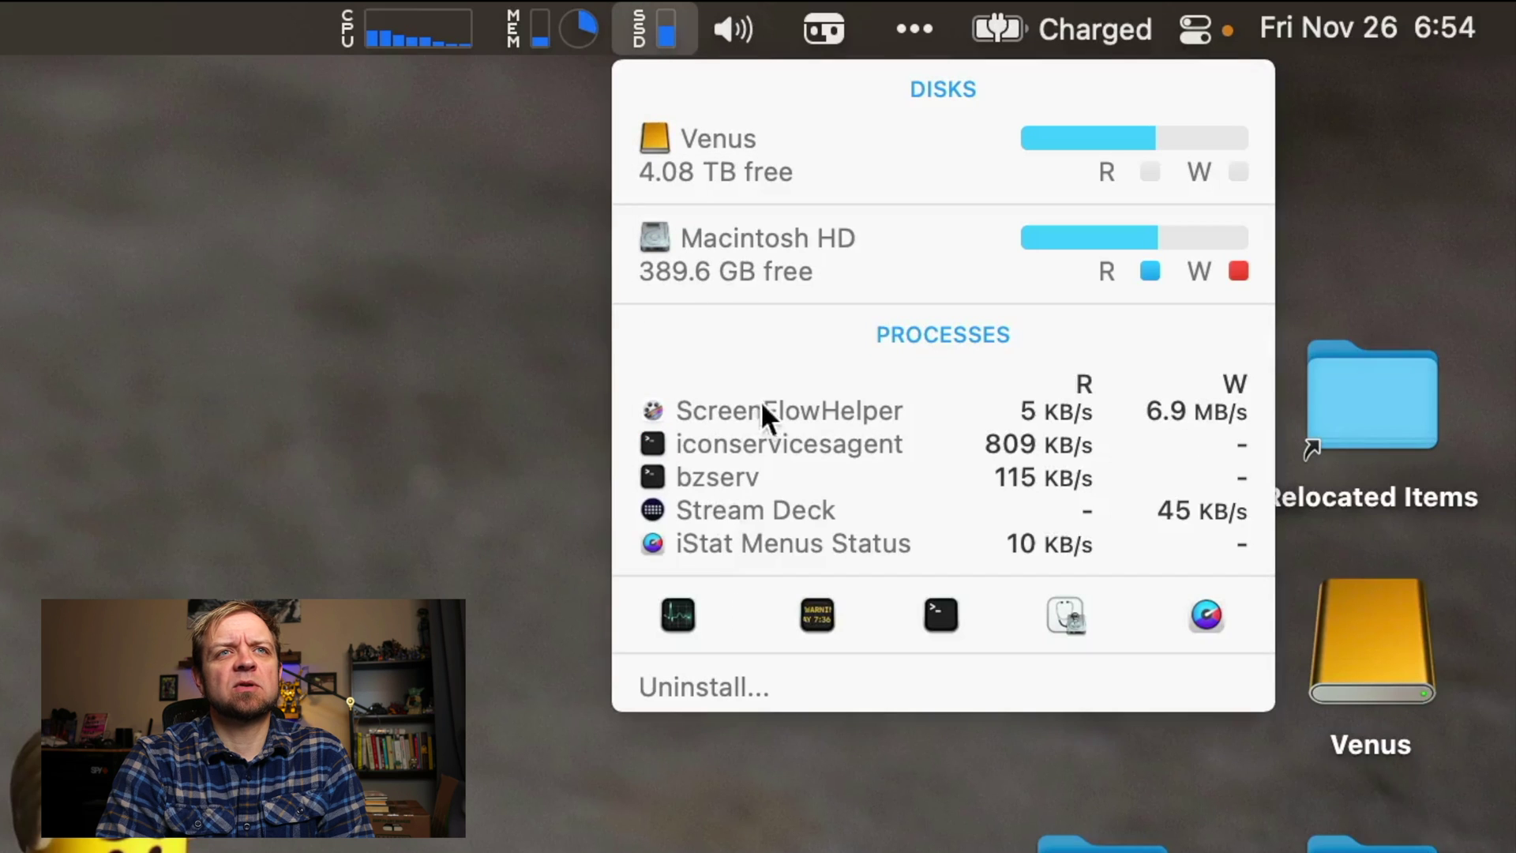
{"action": "left_click", "coordinate": [527, 451]}
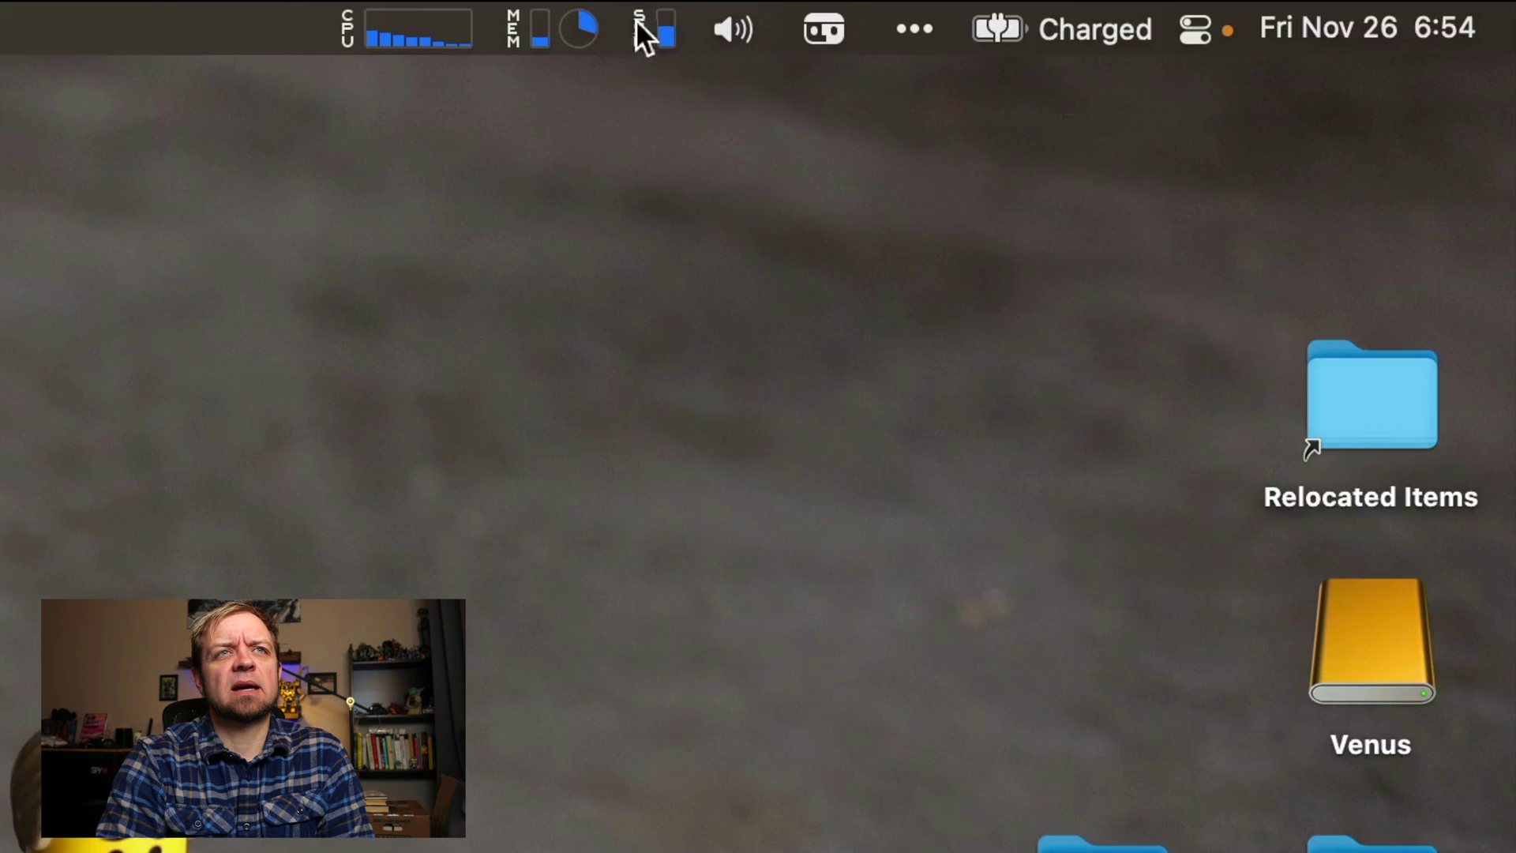
{"action": "left_click", "coordinate": [662, 22]}
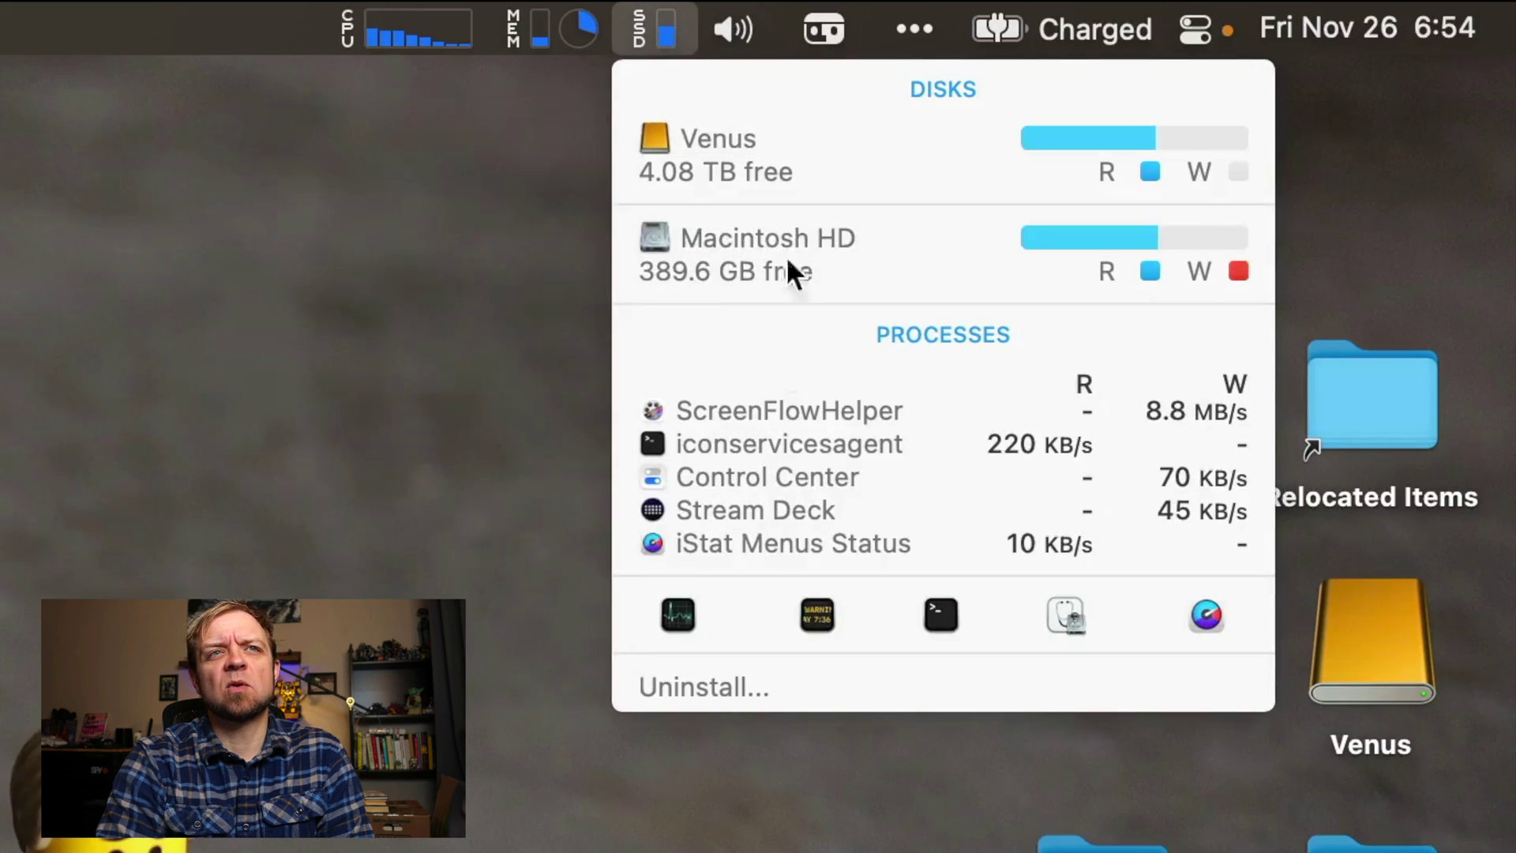
{"action": "left_click", "coordinate": [830, 392]}
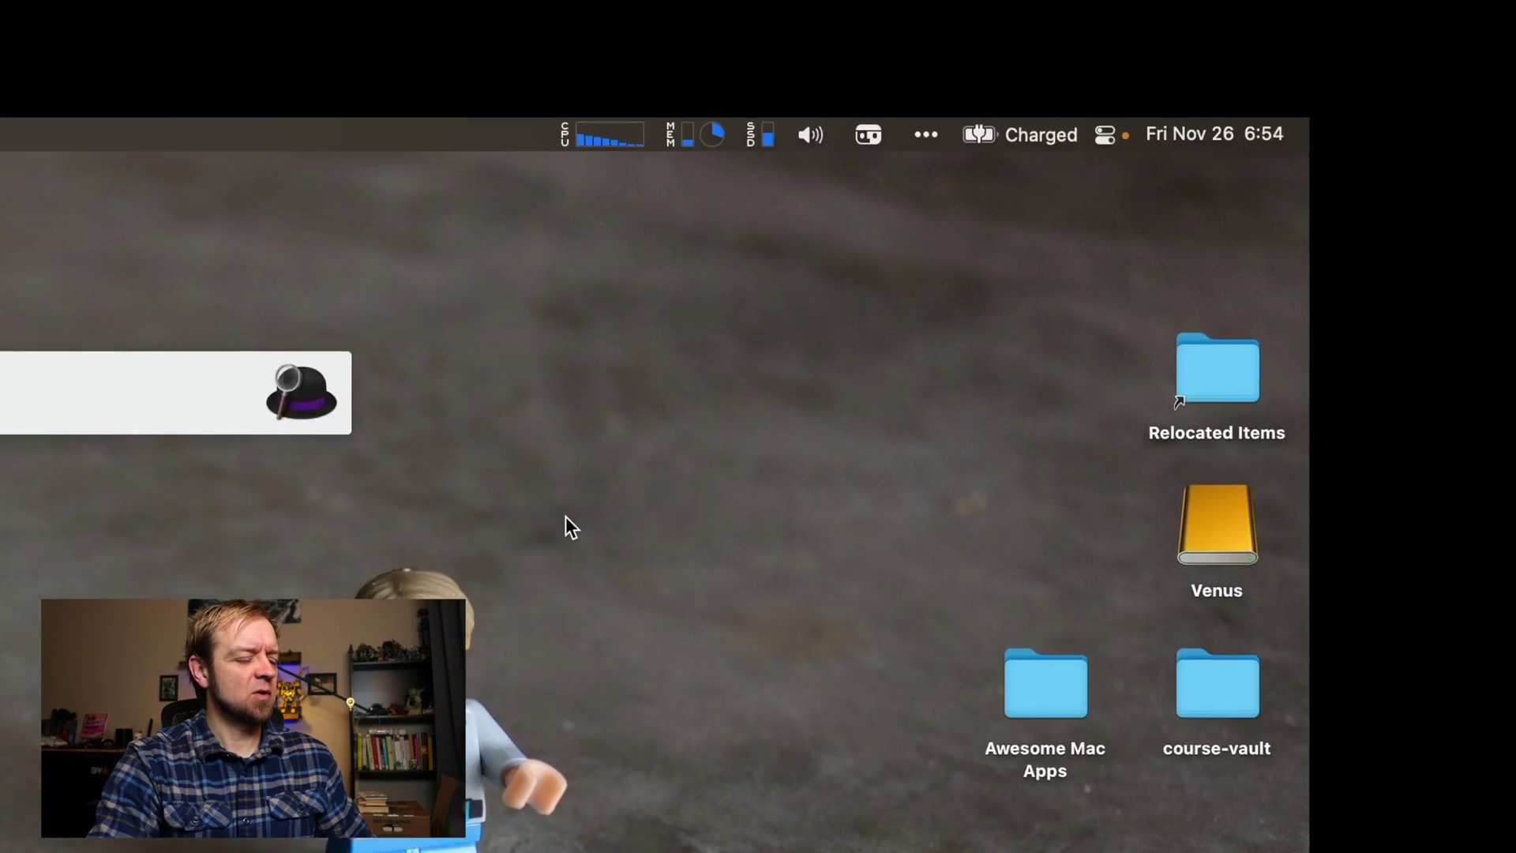
{"action": "type", "text": "ist"}
Launch iStat Menus settings and review the Notifications, Weather and CPU & GPU panes.
{"action": "key", "text": "Return"}
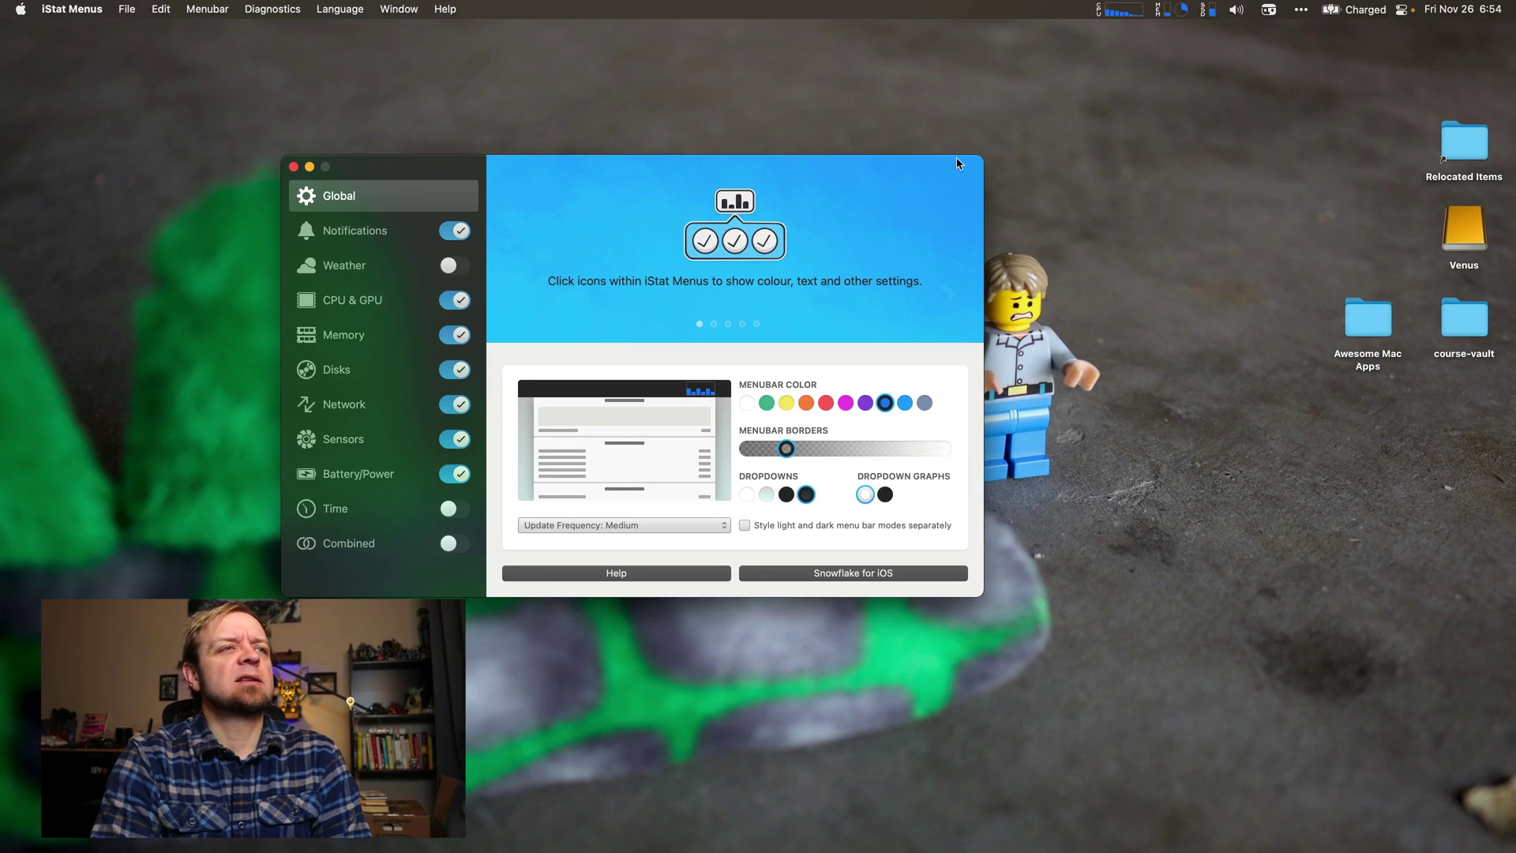
{"action": "left_click_drag", "start_coordinate": [954, 166], "coordinate": [1049, 148]}
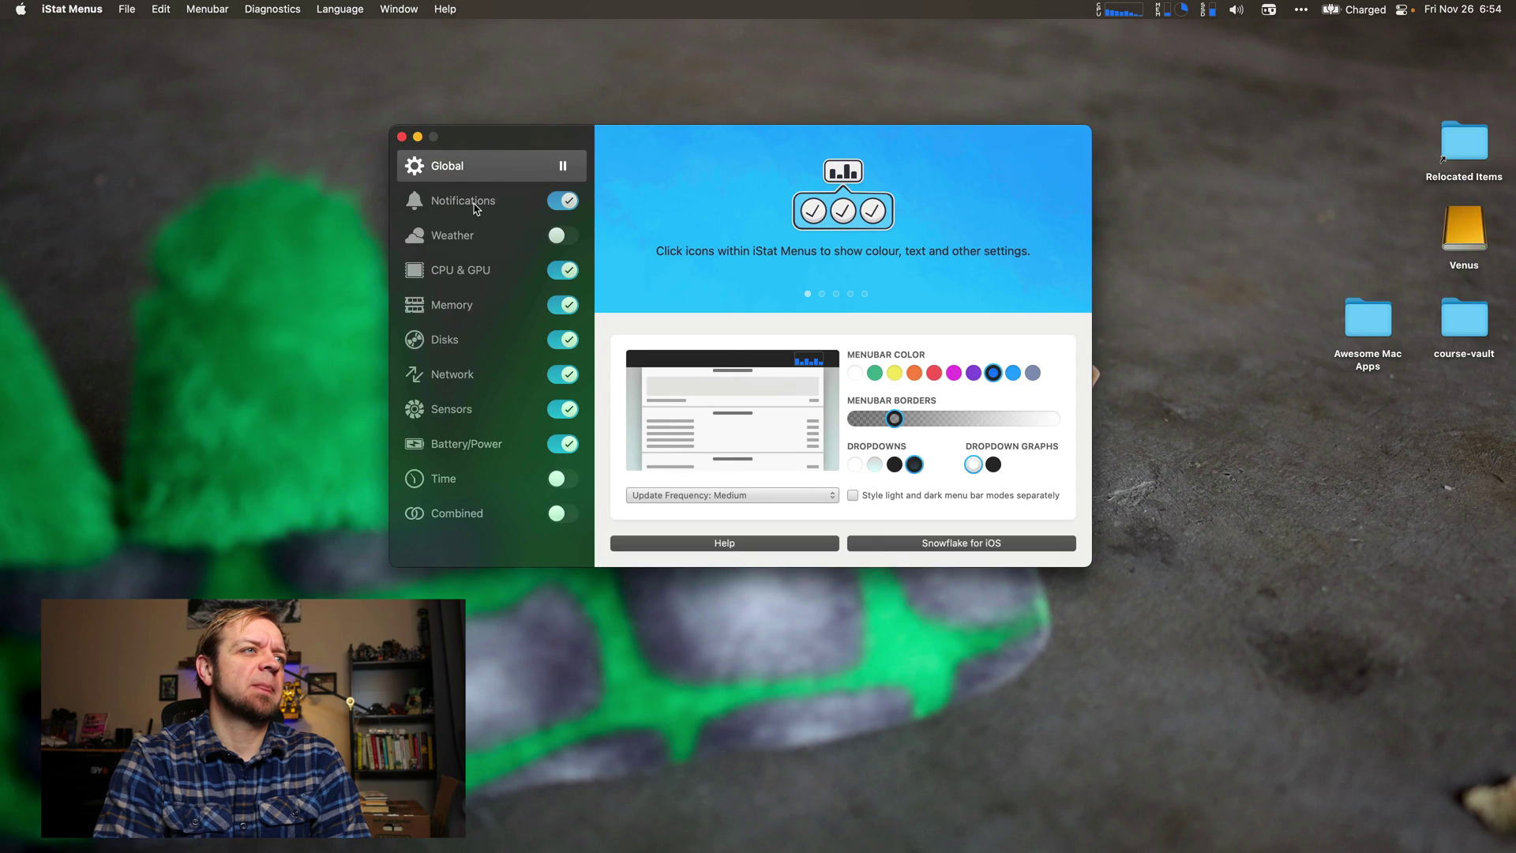
{"action": "left_click", "coordinate": [473, 205]}
{"action": "left_click", "coordinate": [463, 239]}
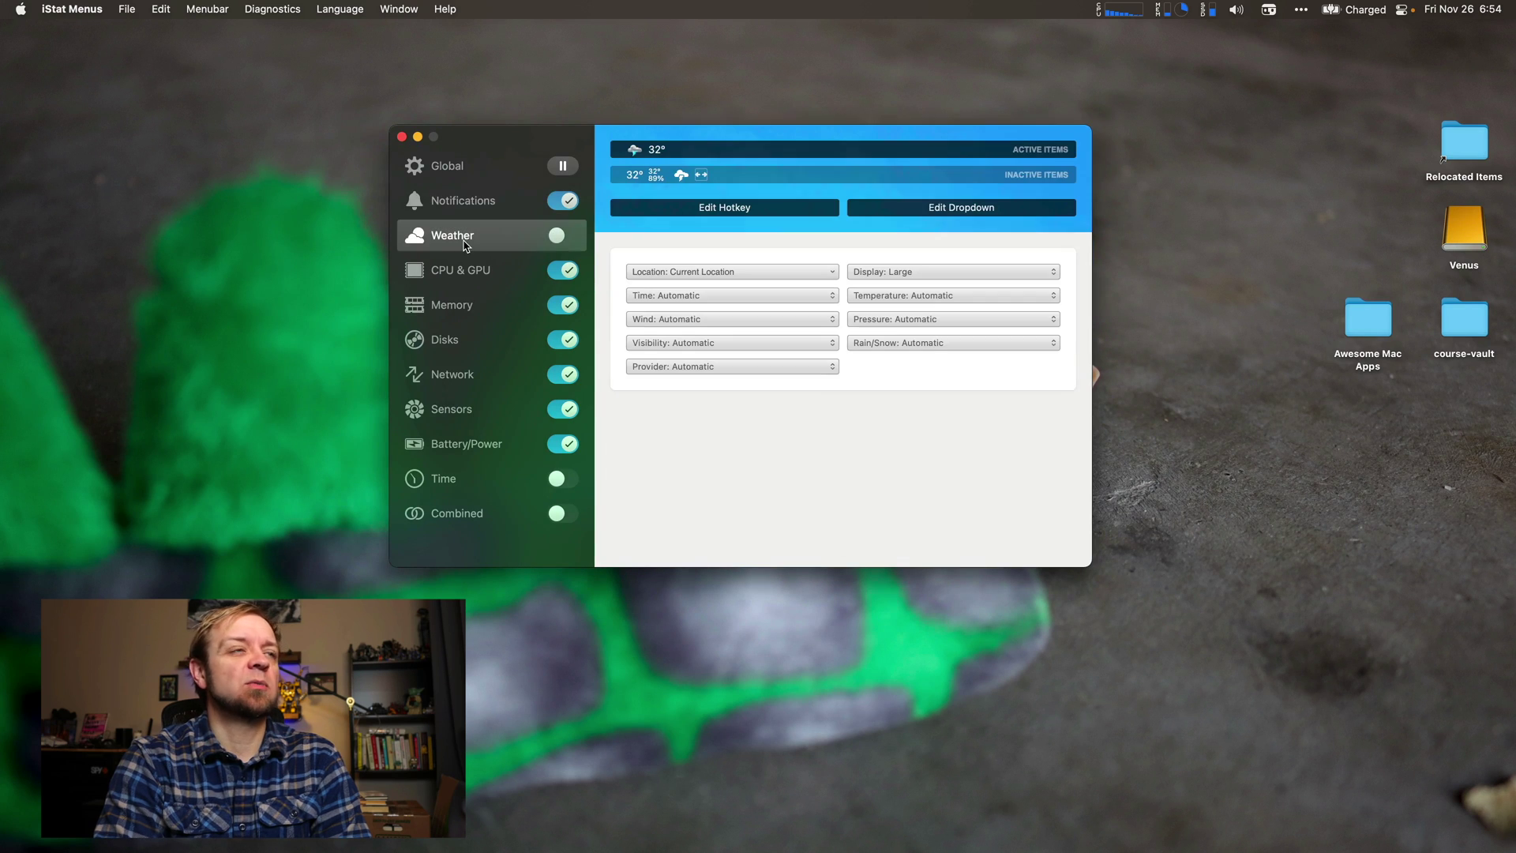
{"action": "left_click", "coordinate": [457, 273]}
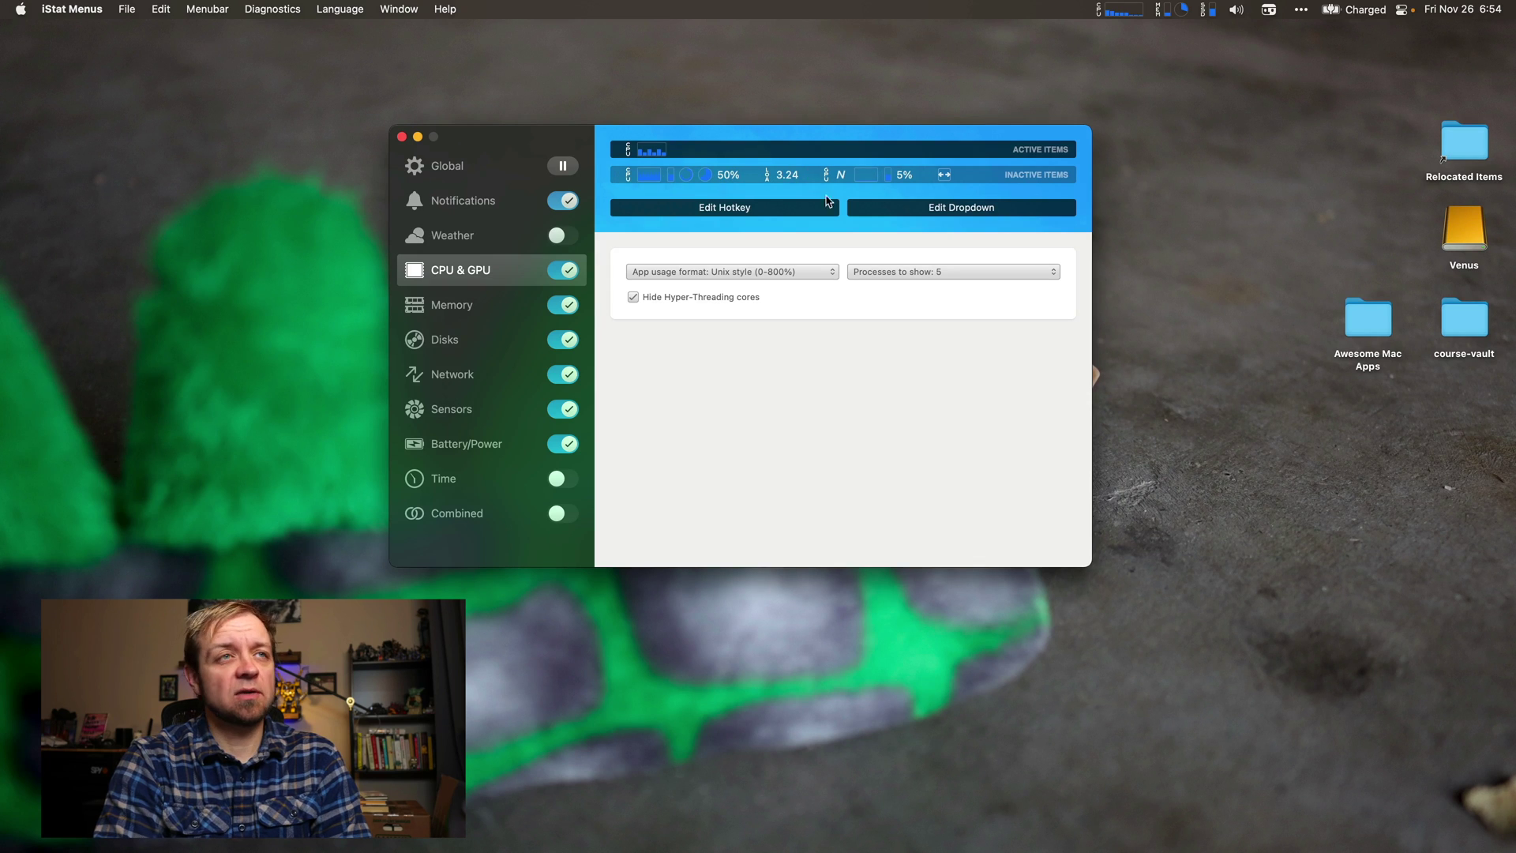
Review Memory, Disks, Network and Sensors settings, close them, and show the CPU dropdown.
{"action": "left_click", "coordinate": [491, 312]}
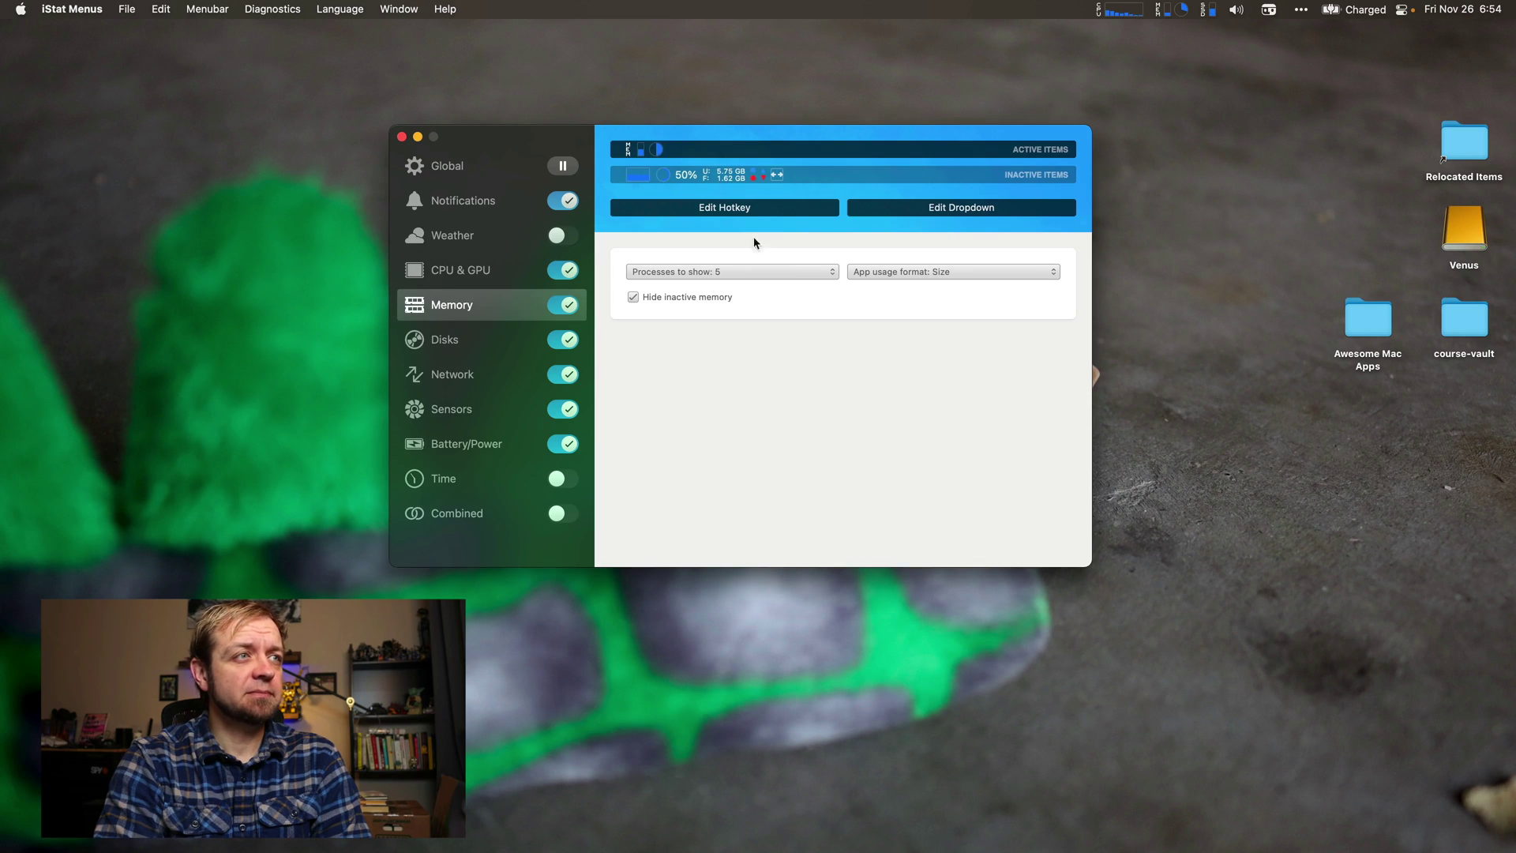
{"action": "left_click", "coordinate": [480, 340]}
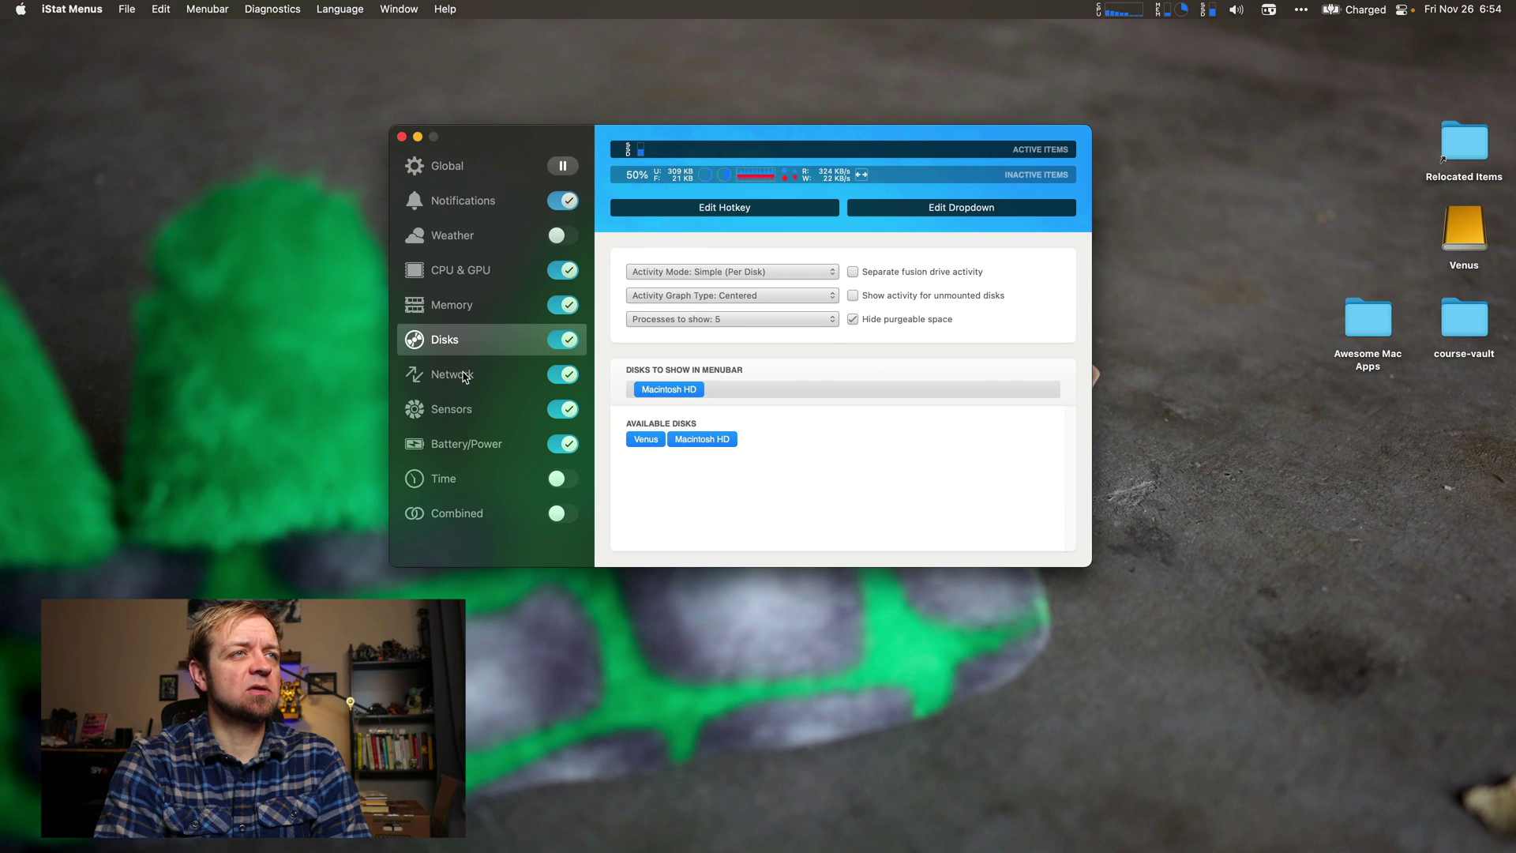
{"action": "left_click", "coordinate": [466, 376]}
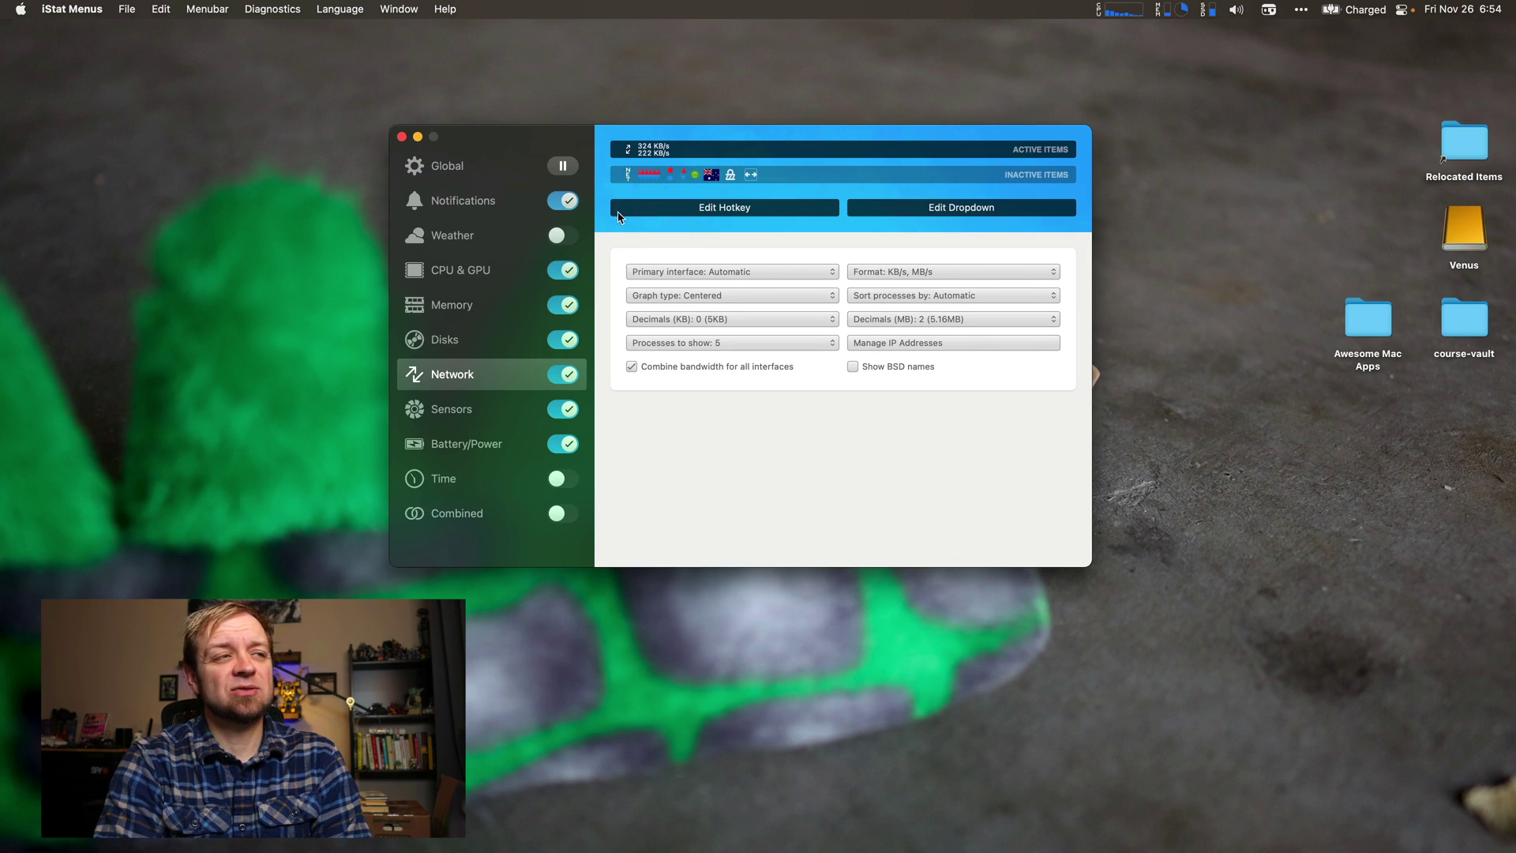
{"action": "left_click", "coordinate": [457, 410]}
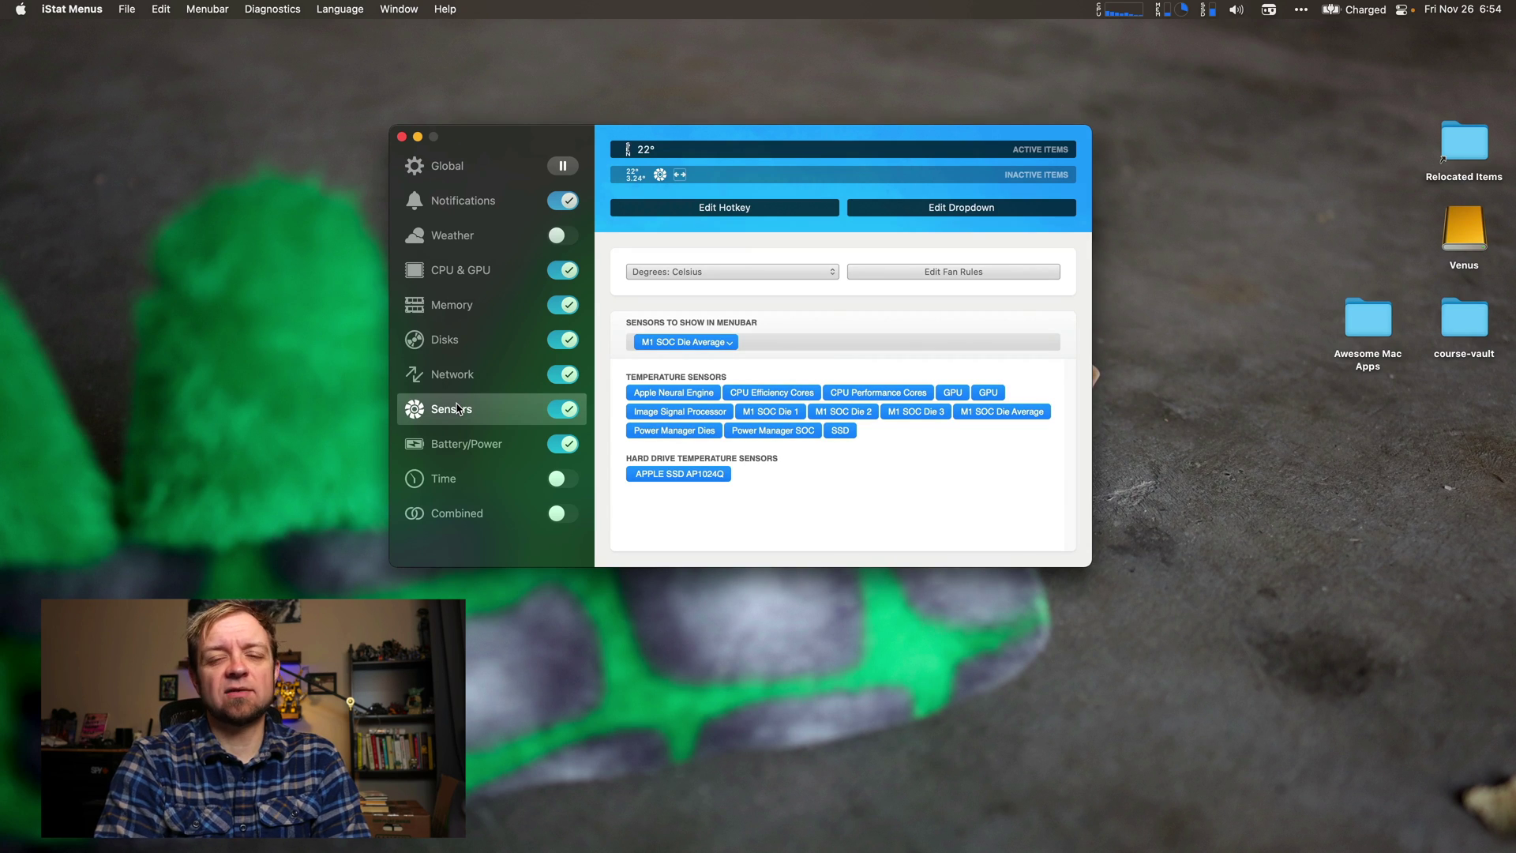
{"action": "left_click", "coordinate": [404, 138]}
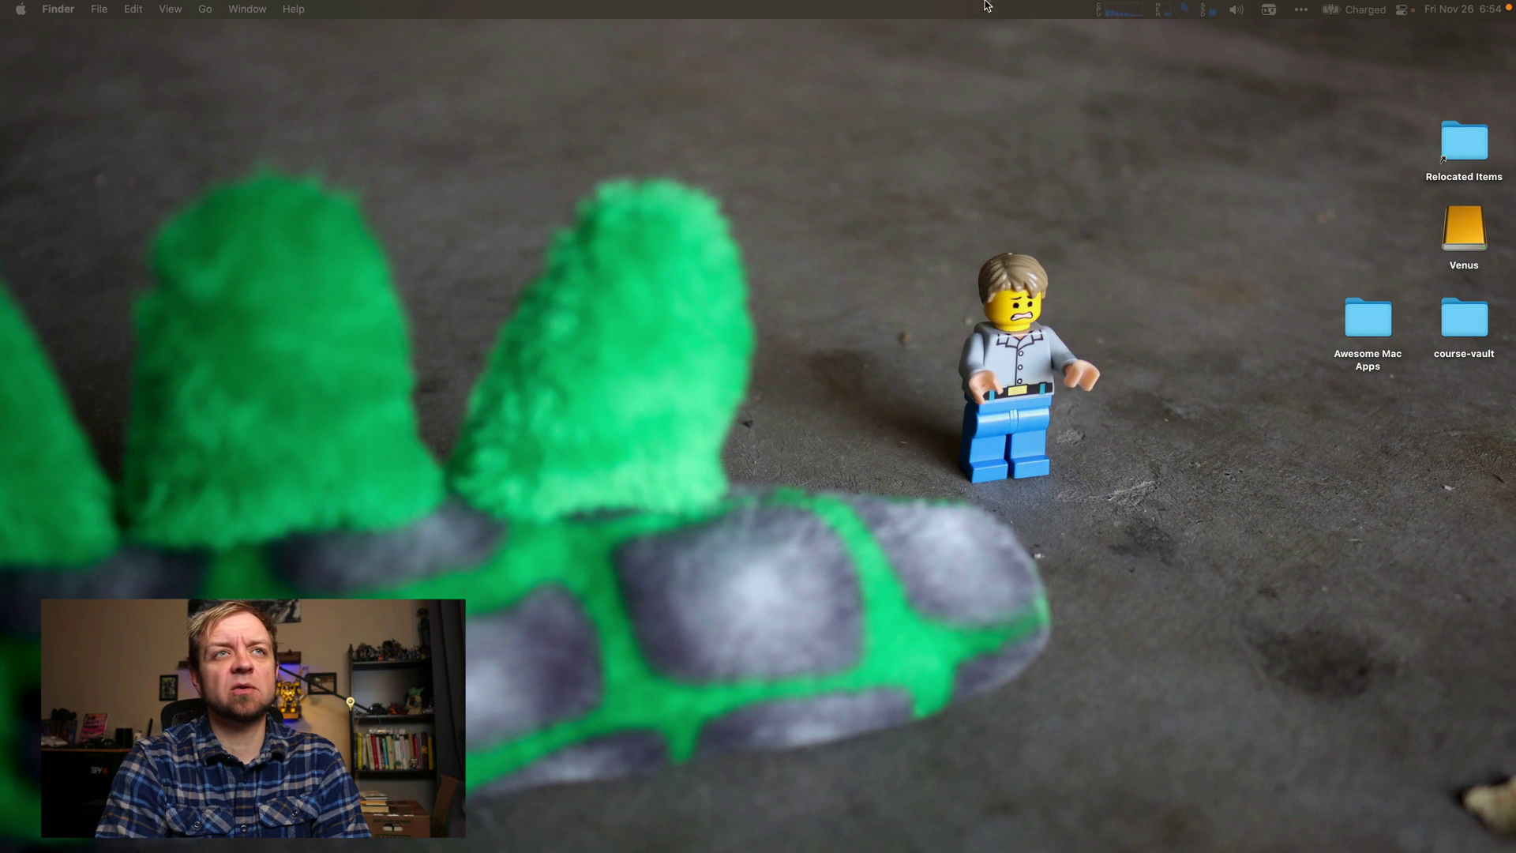
{"action": "left_click", "coordinate": [1118, 13]}
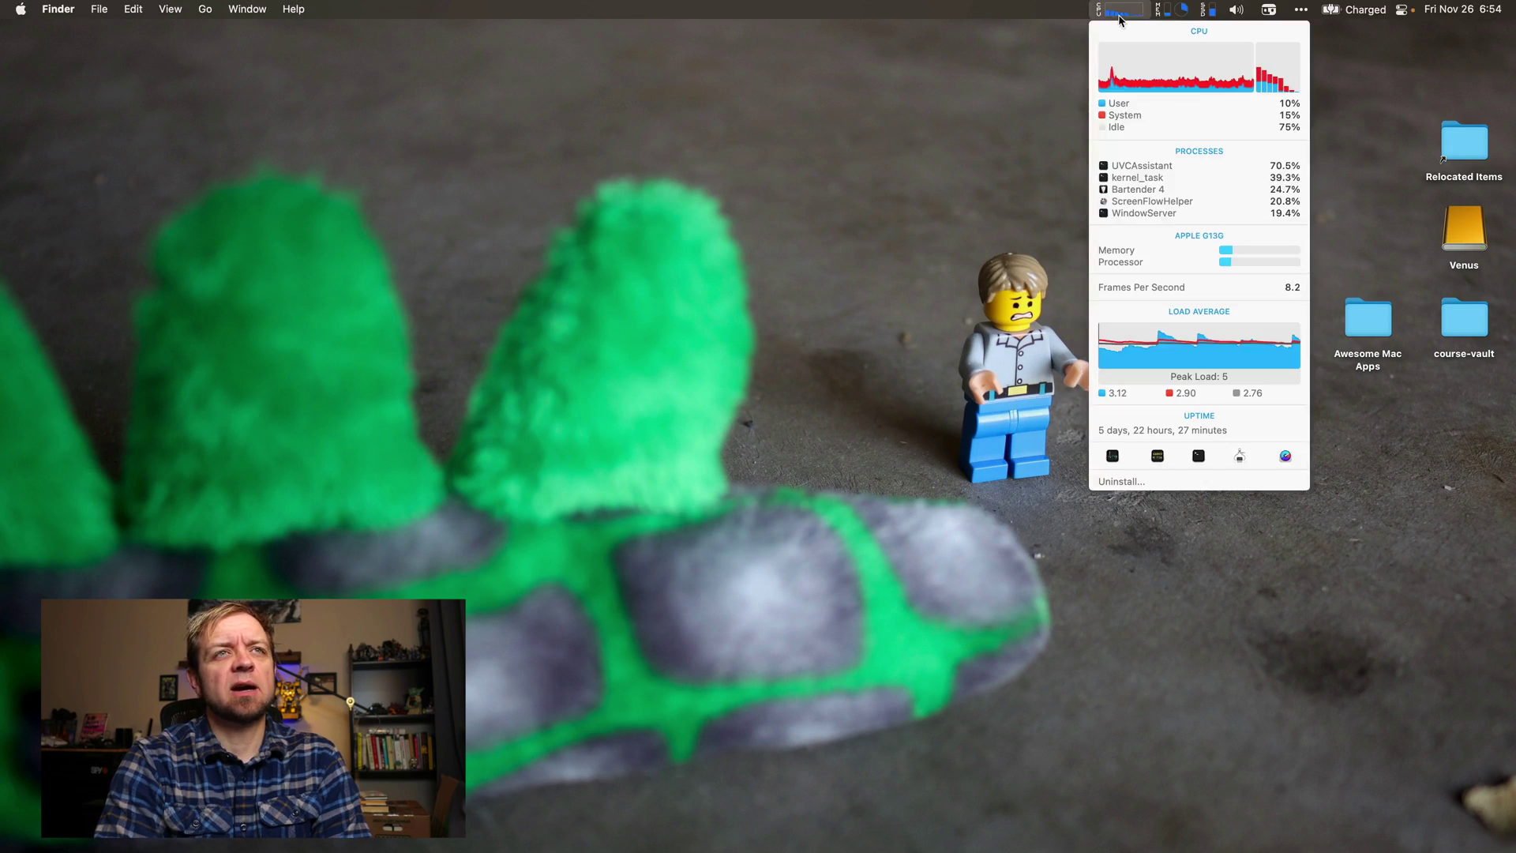